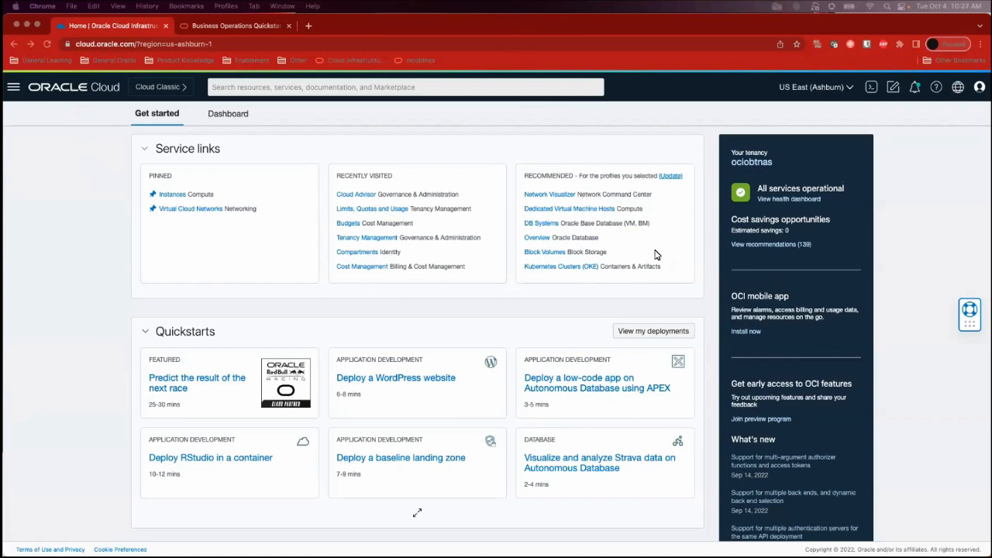
pyautogui.scroll(-5, 604, 352)
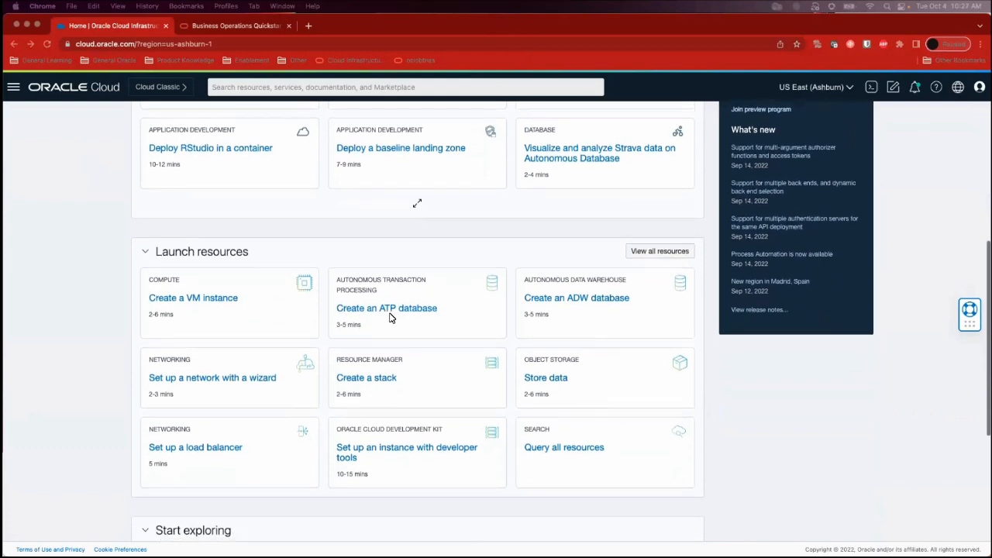
pyautogui.scroll(-3, 660, 470)
pyautogui.scroll(-2, 660, 467)
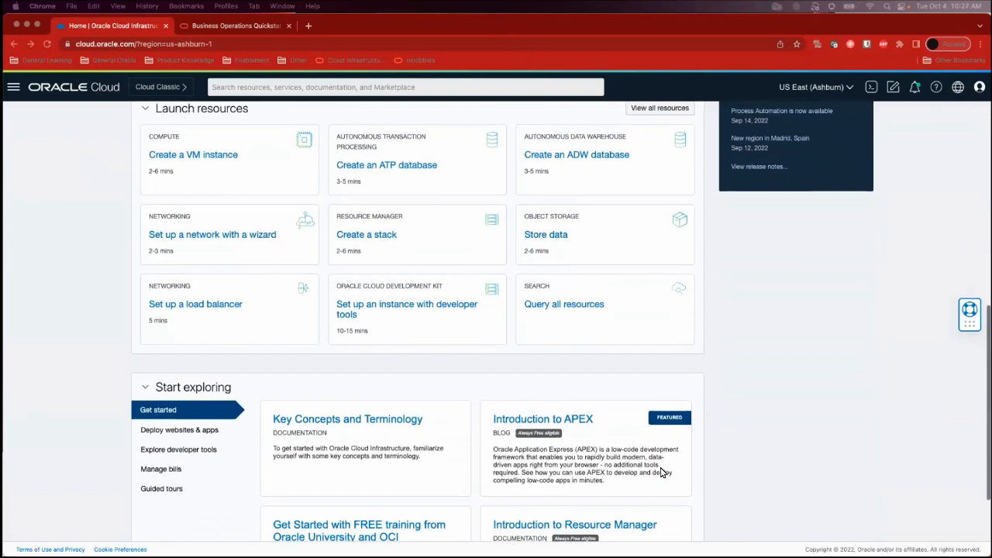
pyautogui.scroll(9, 660, 467)
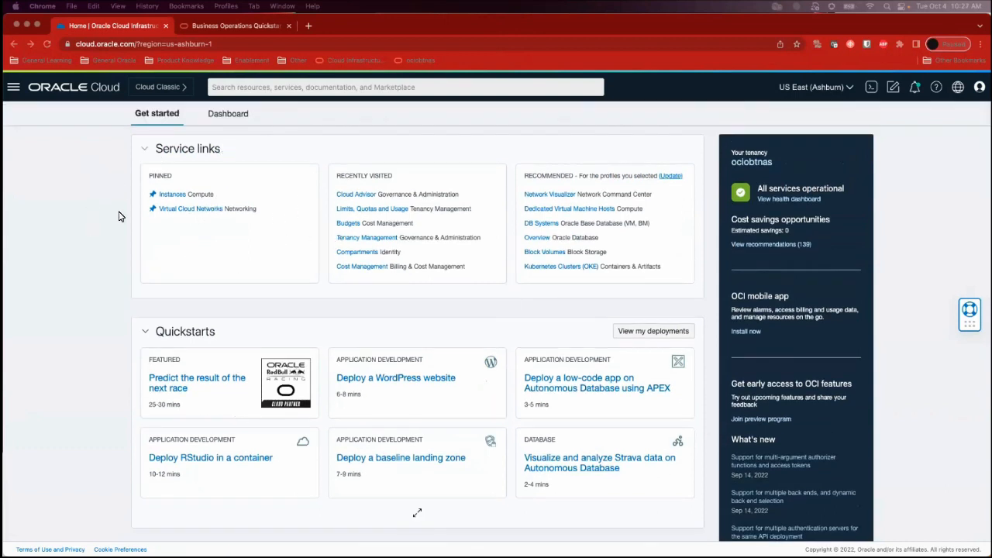
# Open Tenancy Management under Governance & Administration
pyautogui.click(51, 144)
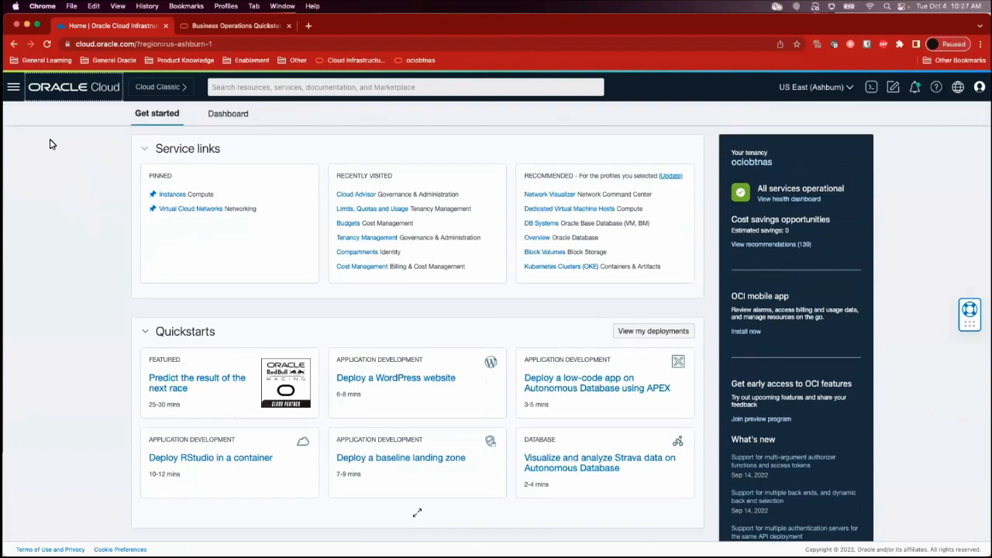
pyautogui.click(14, 89)
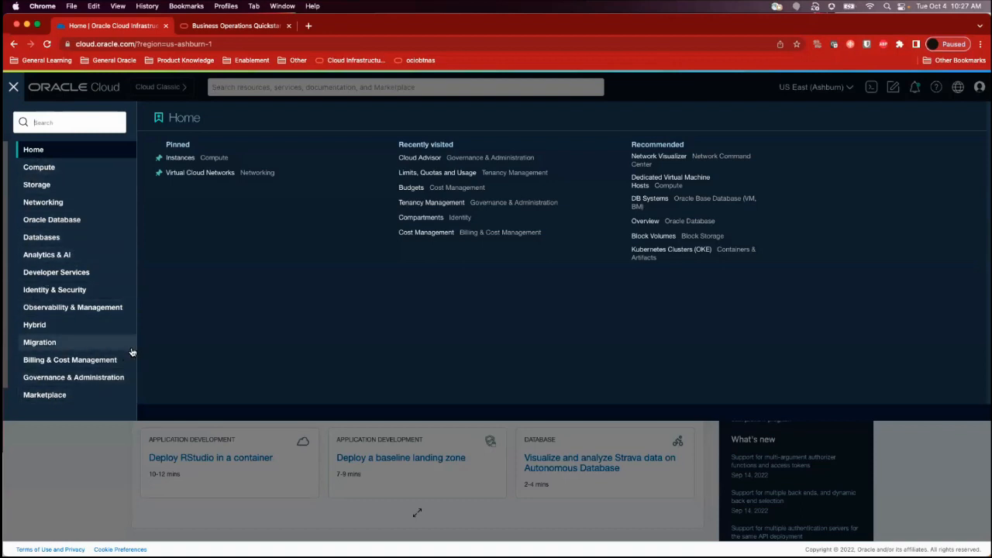
pyautogui.click(90, 380)
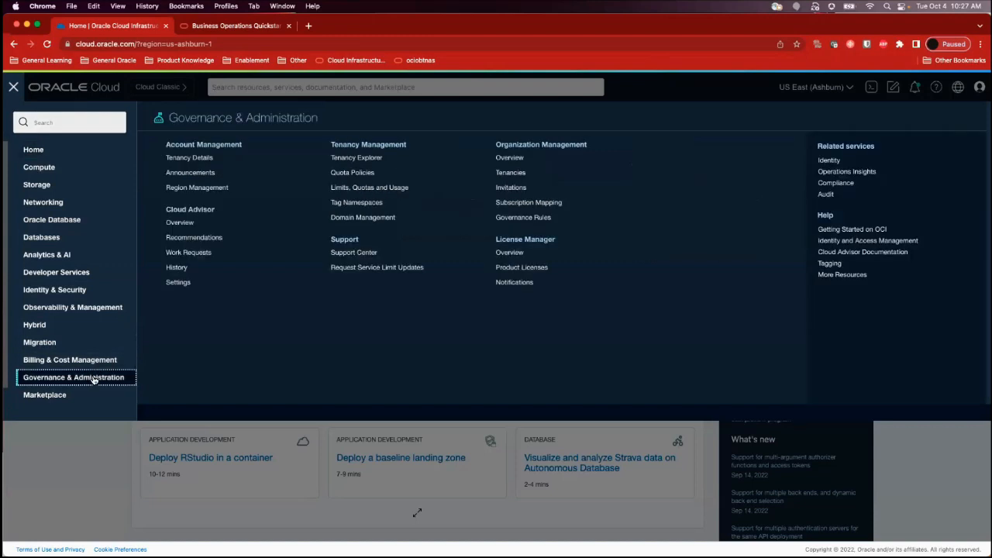
pyautogui.click(370, 147)
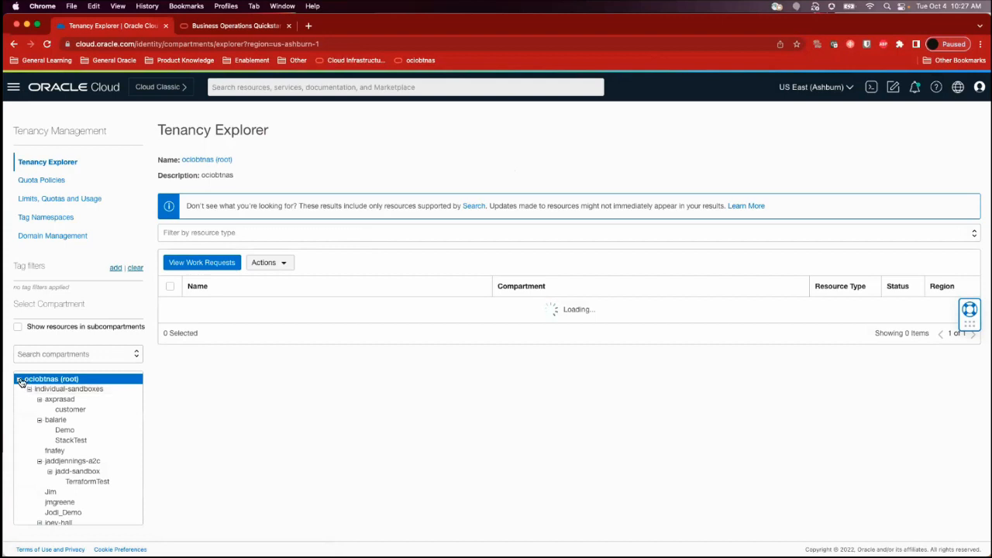
# Select the vision-corp compartment inside team-compartment and review its resources with their types and statuses
pyautogui.click(18, 379)
pyautogui.click(19, 380)
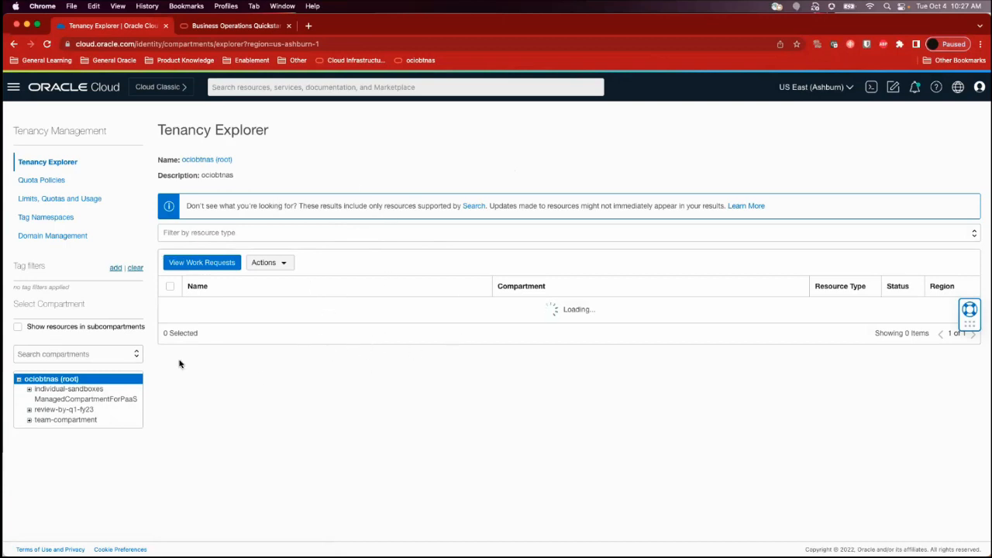
pyautogui.click(30, 423)
pyautogui.click(55, 462)
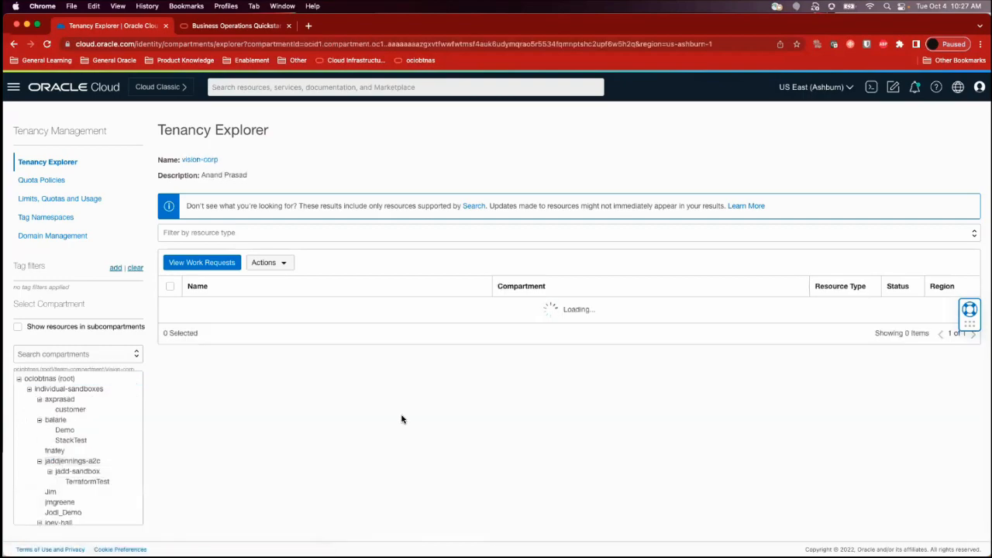
pyautogui.scroll(-1, 426, 448)
pyautogui.scroll(-5, 427, 457)
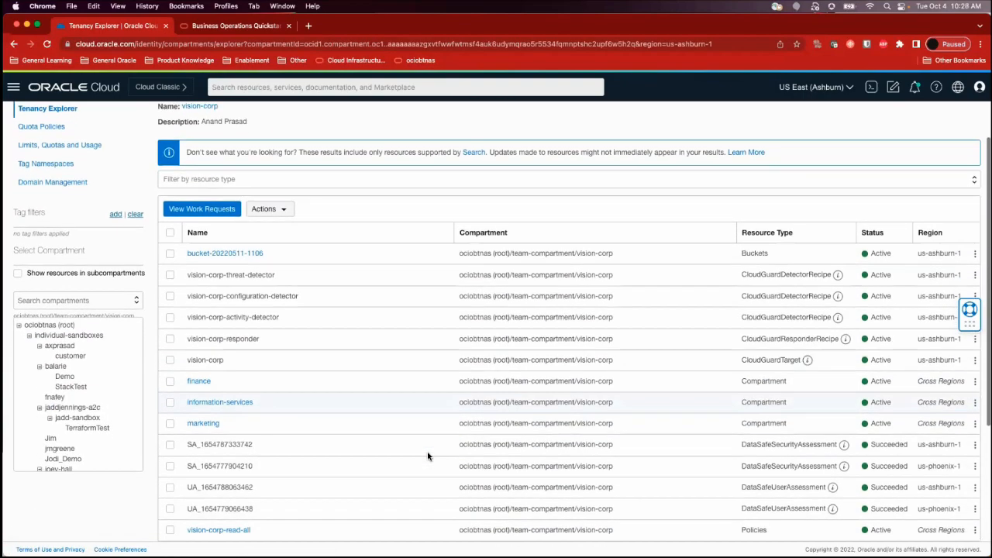
pyautogui.scroll(-1, 427, 456)
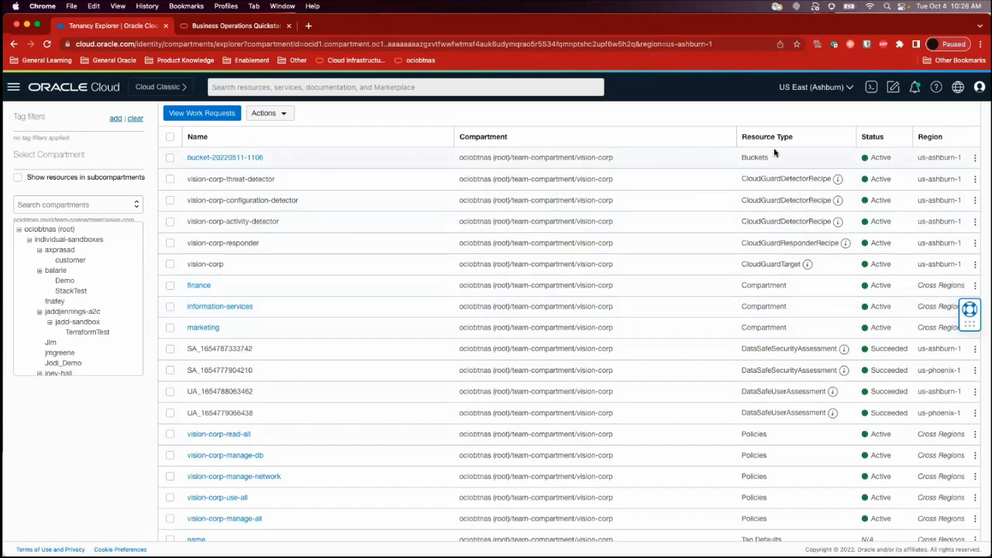
pyautogui.scroll(-3, 779, 358)
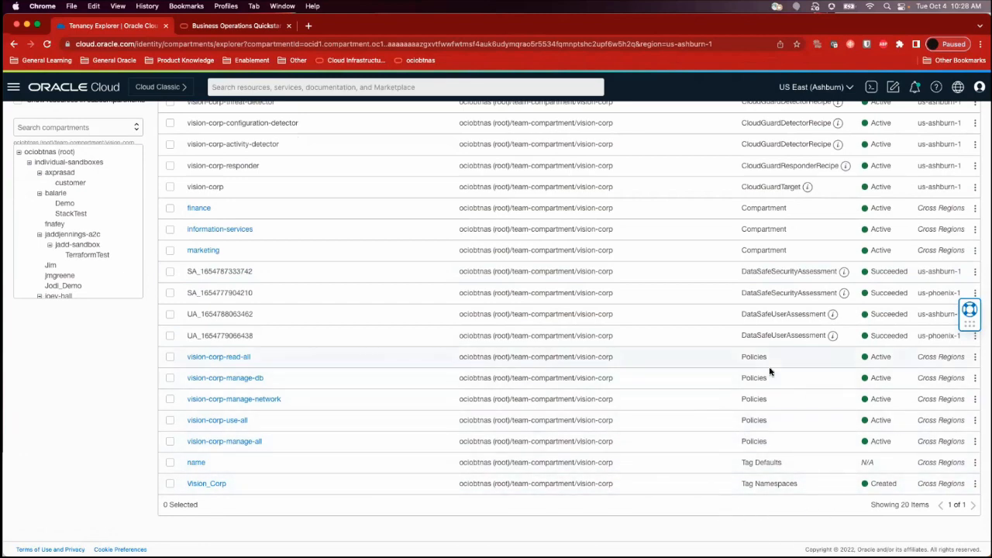
pyautogui.scroll(2, 688, 318)
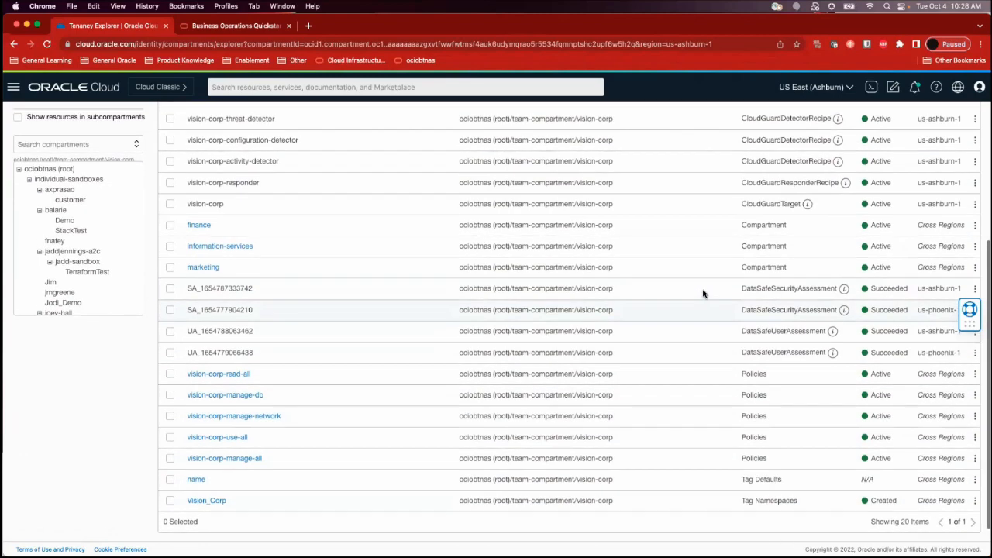
pyautogui.scroll(5, 638, 293)
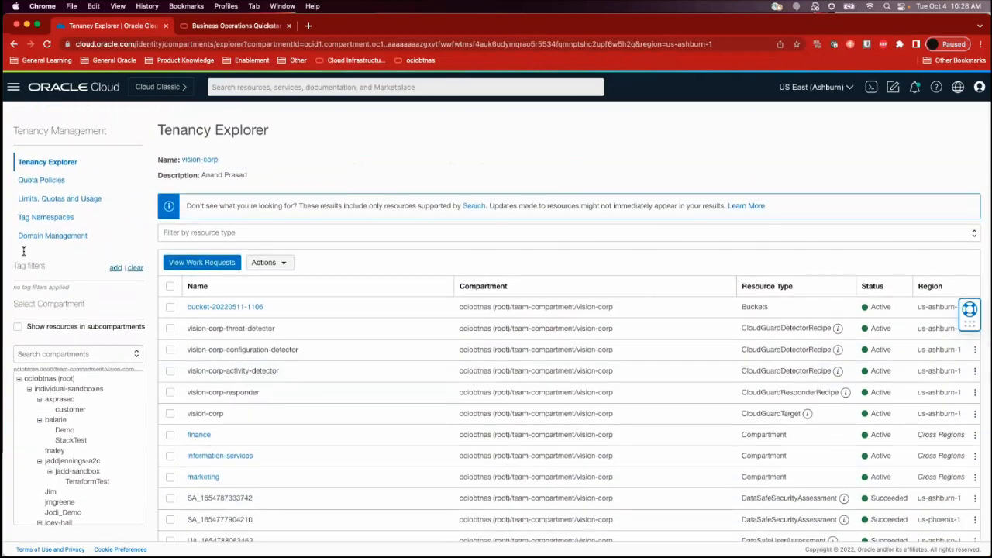
# Filter the compartment's resources by the Vision_Corp tag namespace and the Name tag key, matching any value
pyautogui.click(116, 269)
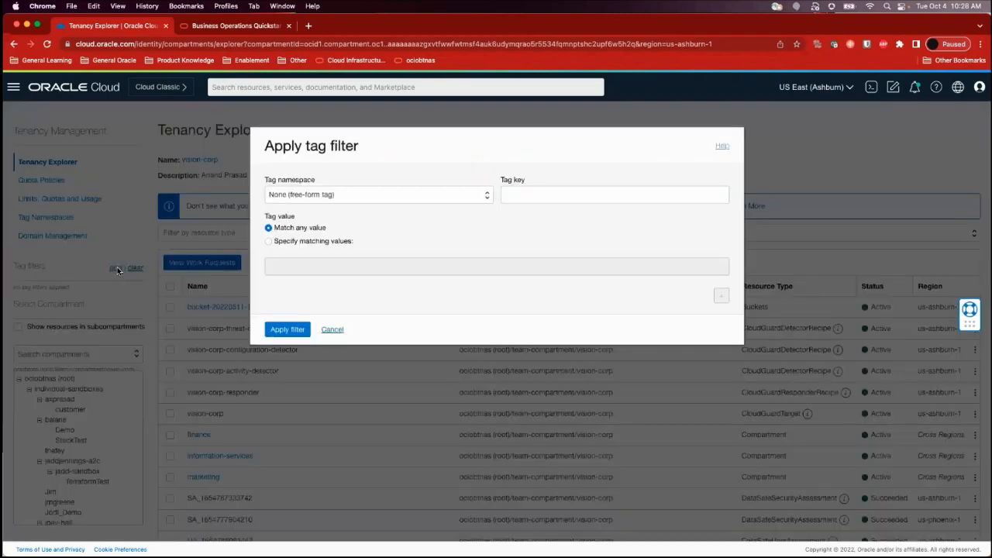
pyautogui.click(405, 194)
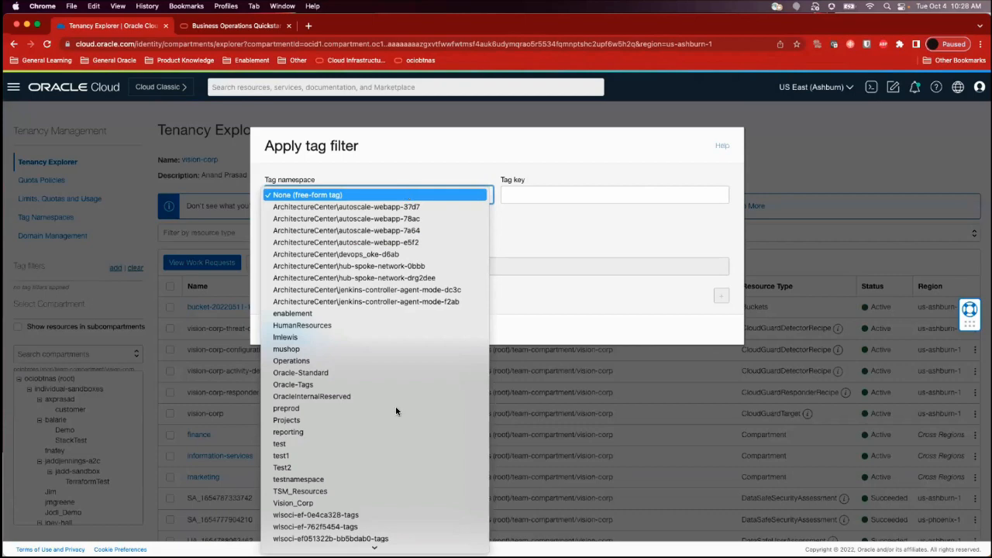
pyautogui.scroll(-3, 395, 406)
pyautogui.click(376, 424)
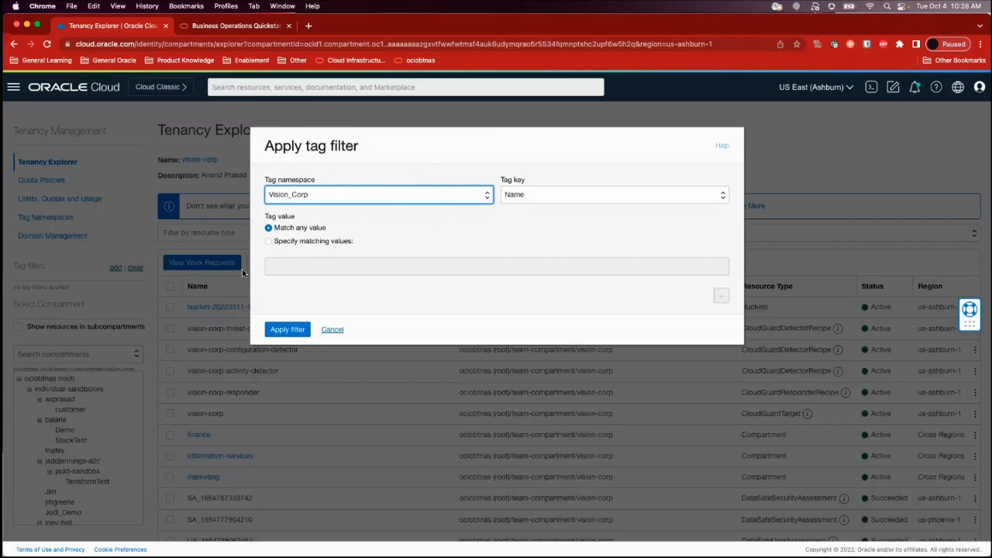
pyautogui.click(588, 198)
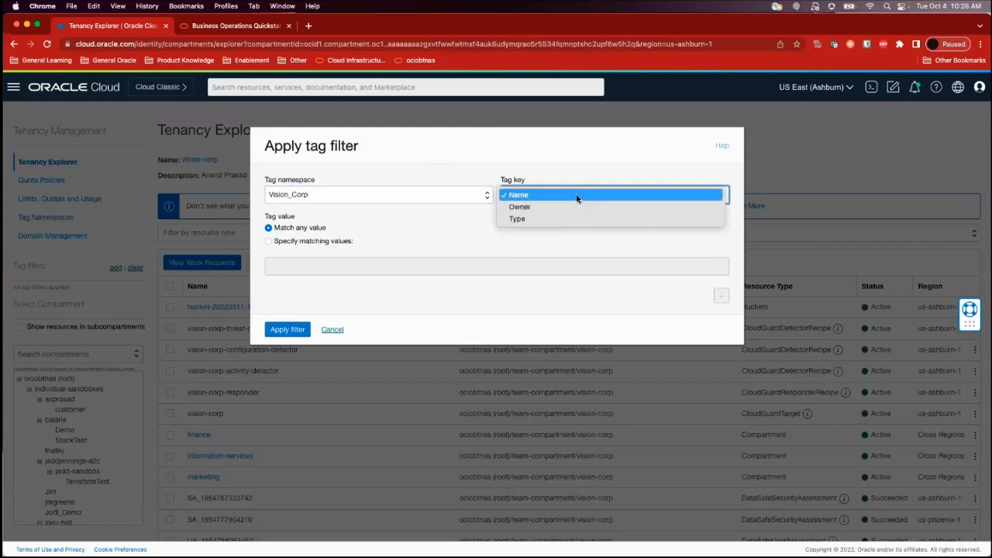
pyautogui.click(576, 199)
pyautogui.click(288, 328)
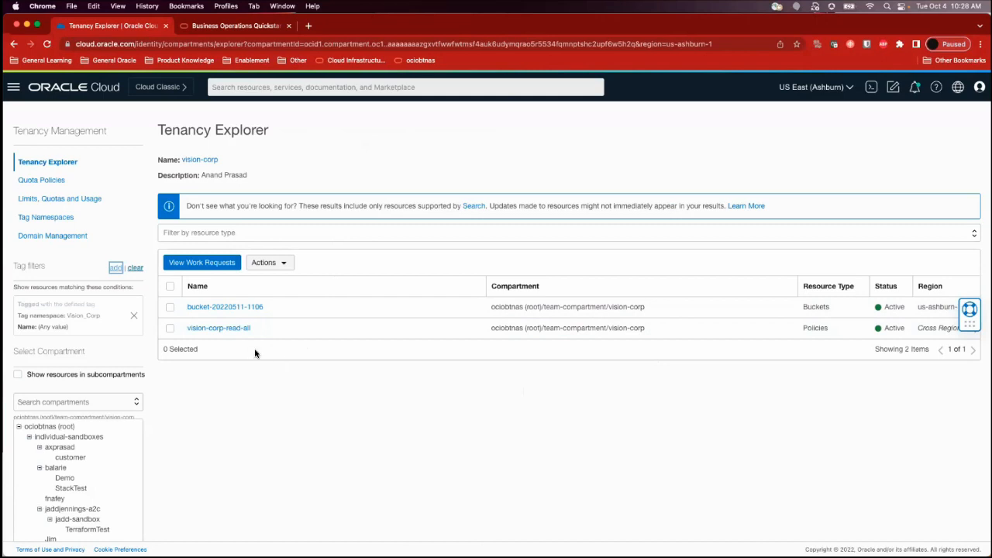
# Open the tag namespaces of the vision-corp compartment and examine the form for creating a tag namespace without submitting it
pyautogui.click(26, 217)
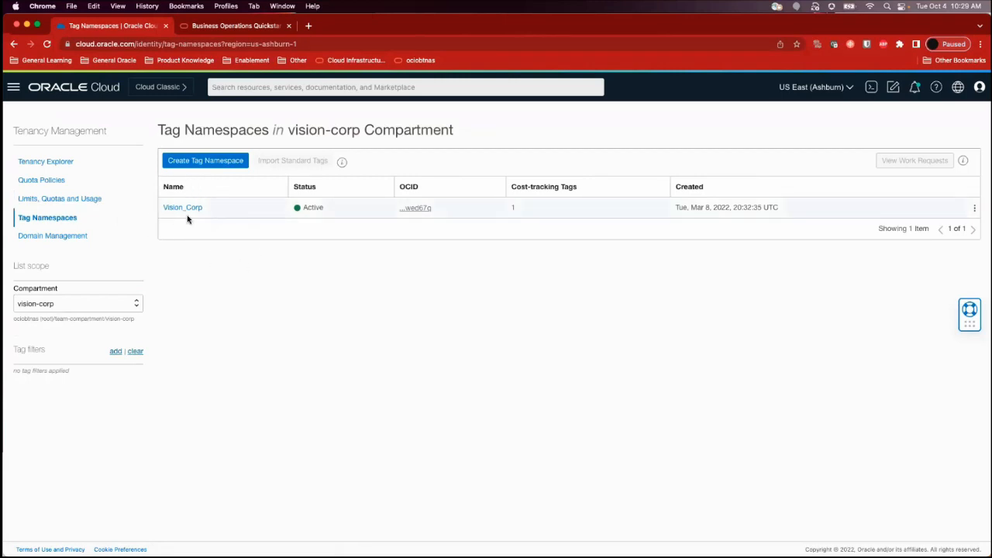
pyautogui.click(202, 163)
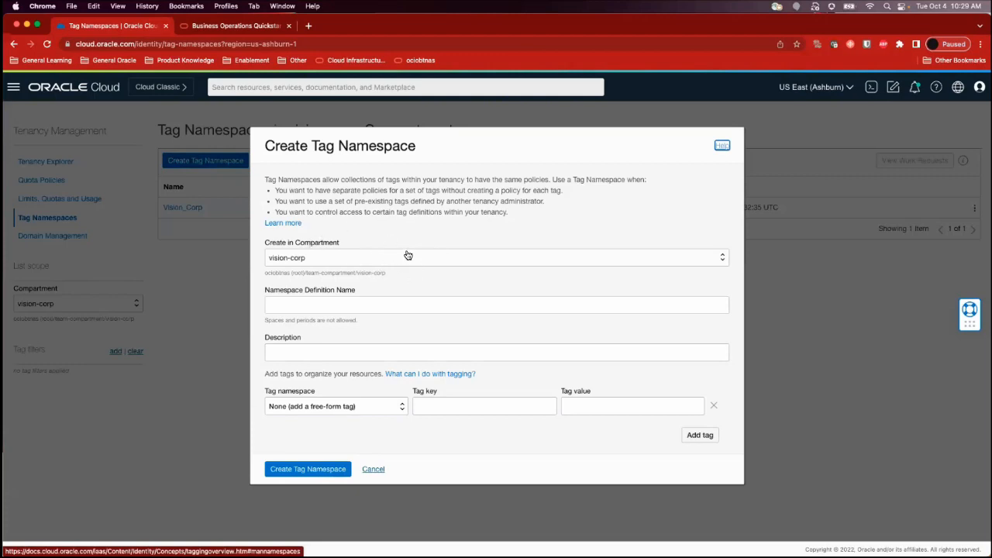
pyautogui.click(435, 307)
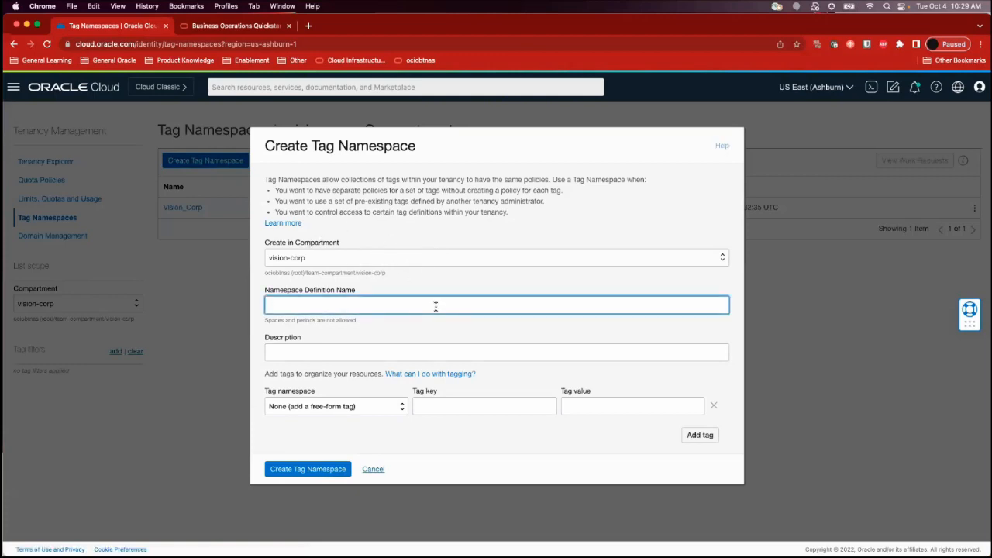
pyautogui.click(424, 351)
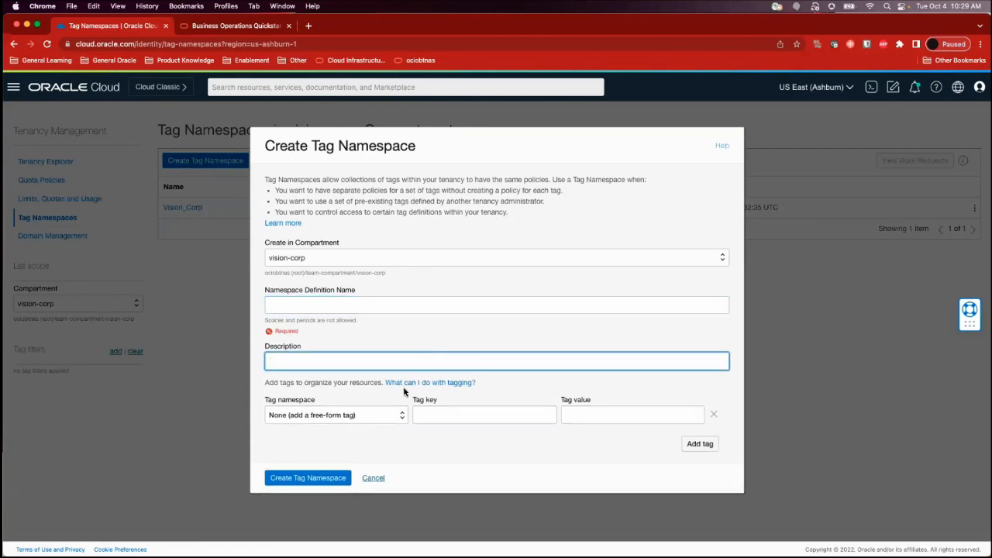
pyautogui.click(546, 404)
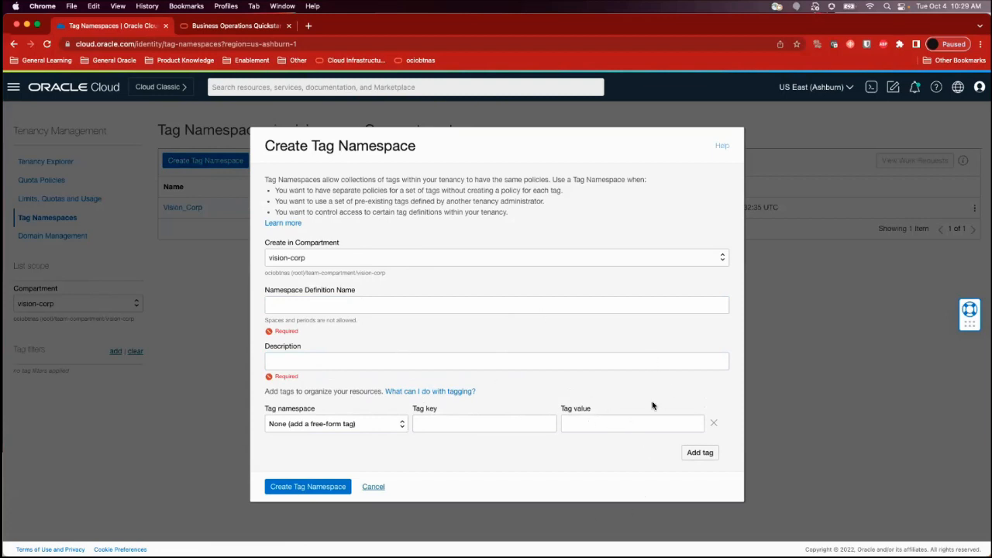
pyautogui.click(373, 487)
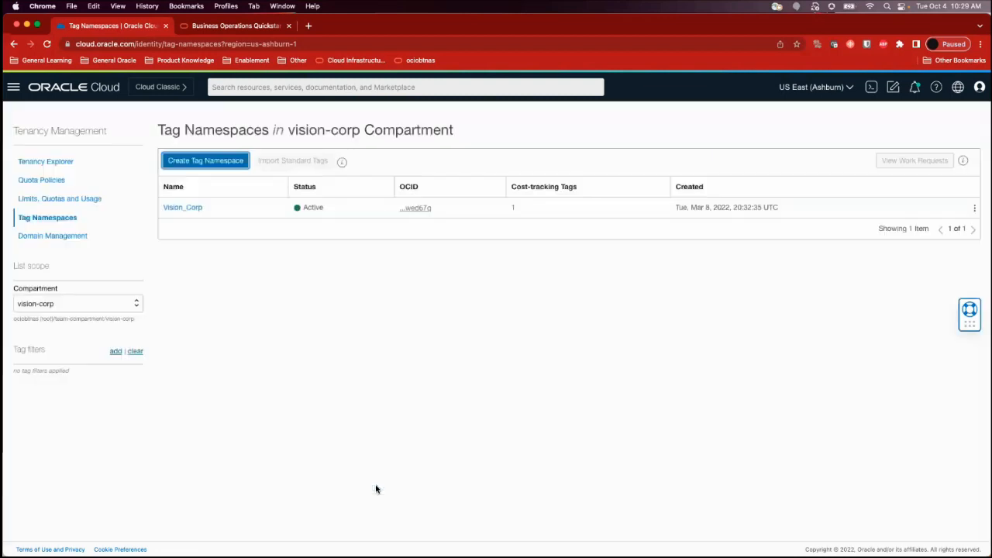
# Open the Vision_Corp namespace and explore the cost-tracking and list-of-values options for a tag key definition, without creating one
pyautogui.click(193, 209)
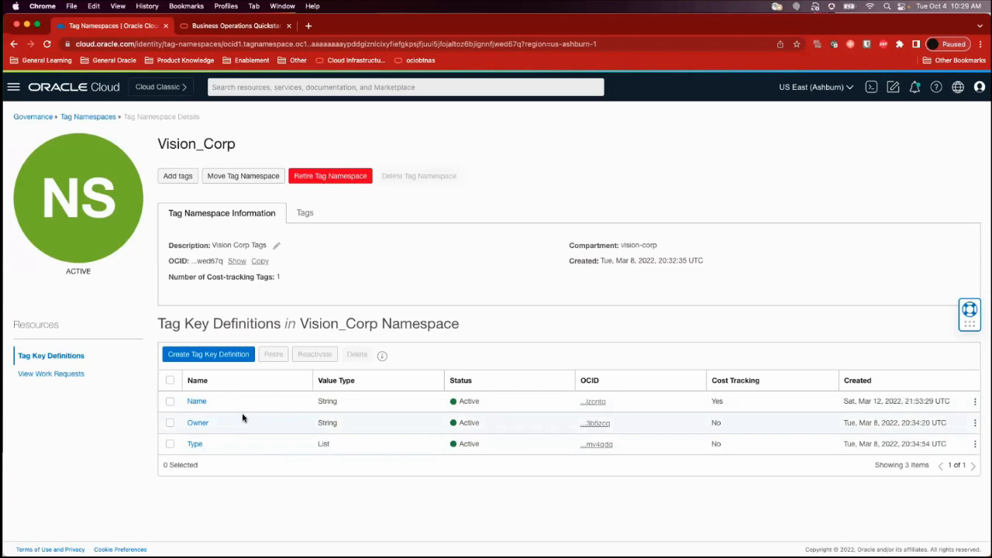
pyautogui.click(218, 355)
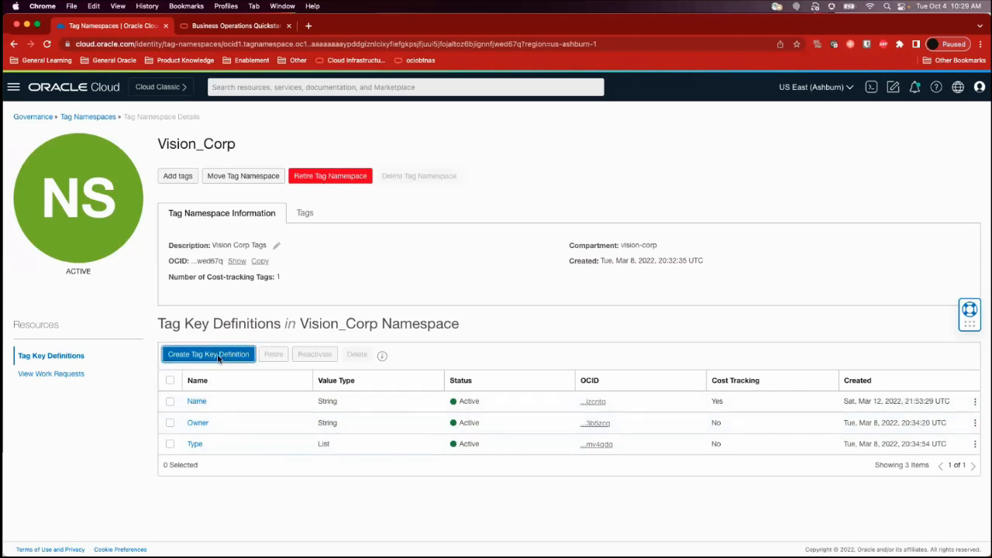
pyautogui.click(324, 205)
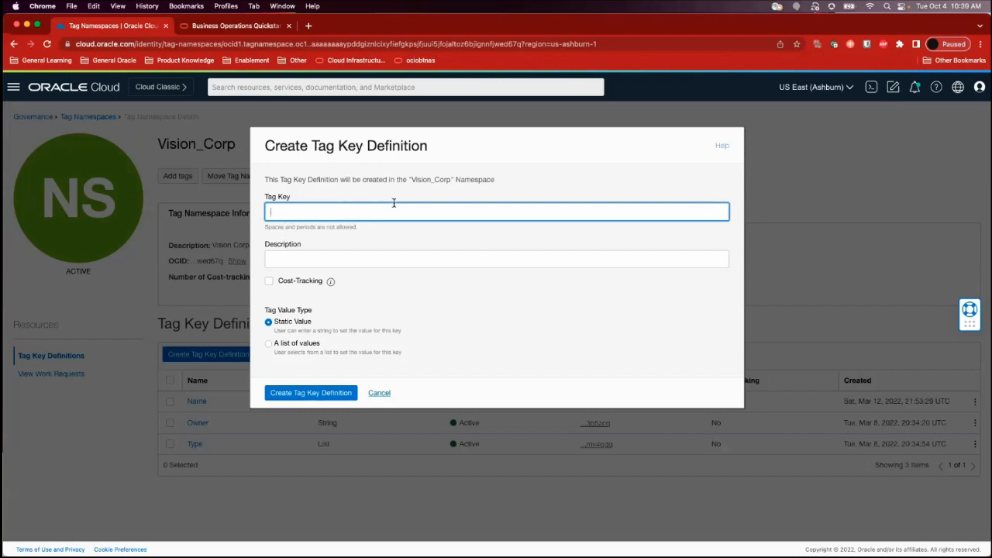
pyautogui.click(394, 253)
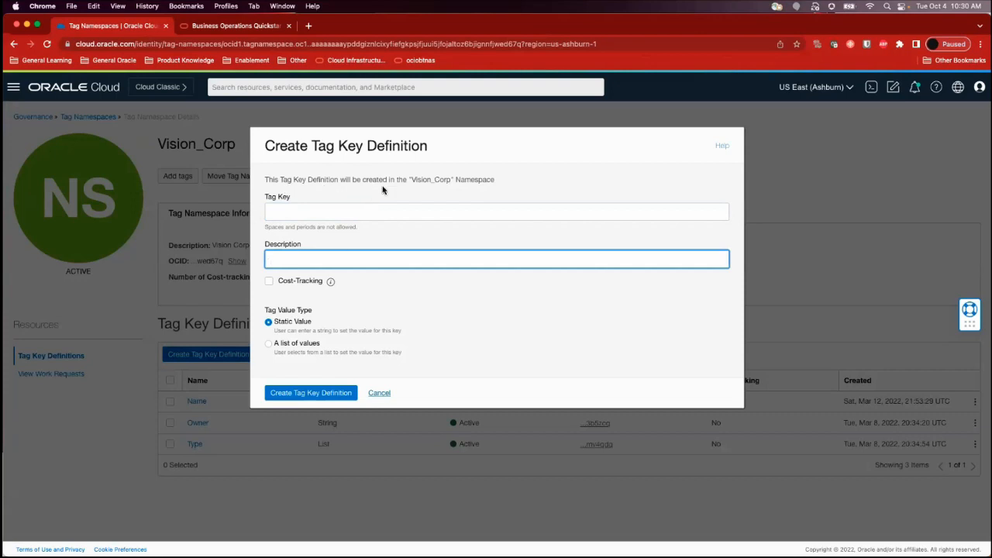
pyautogui.click(269, 283)
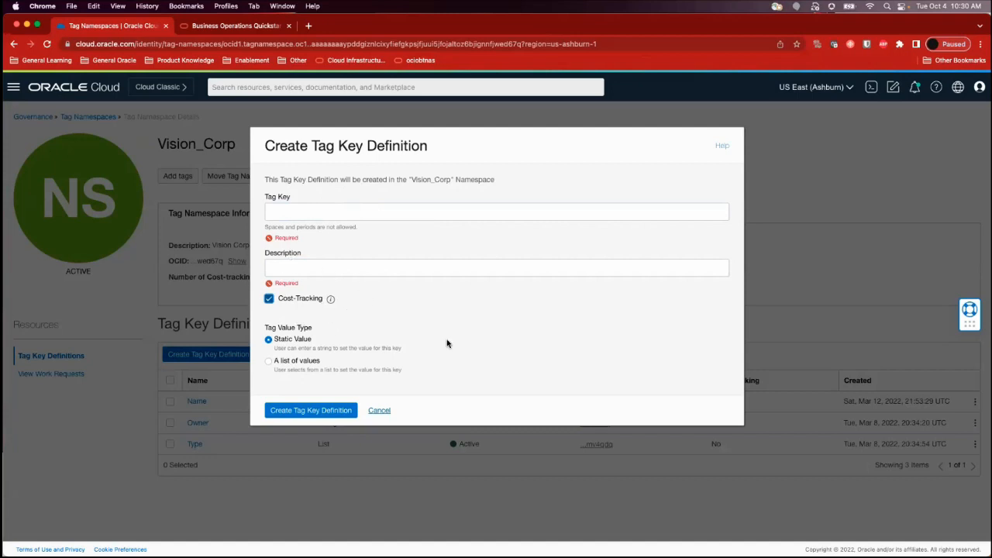
pyautogui.moveTo(331, 299)
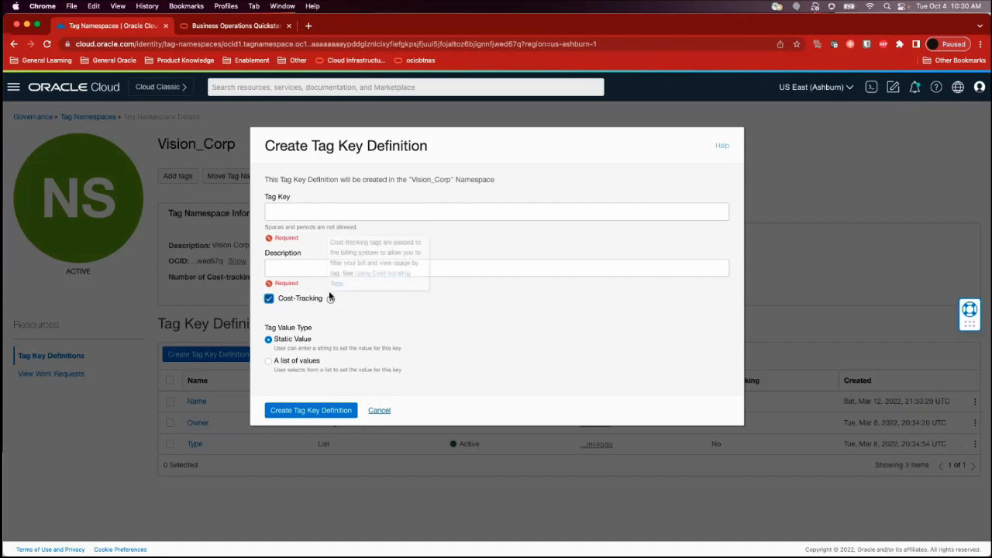
pyautogui.click(270, 361)
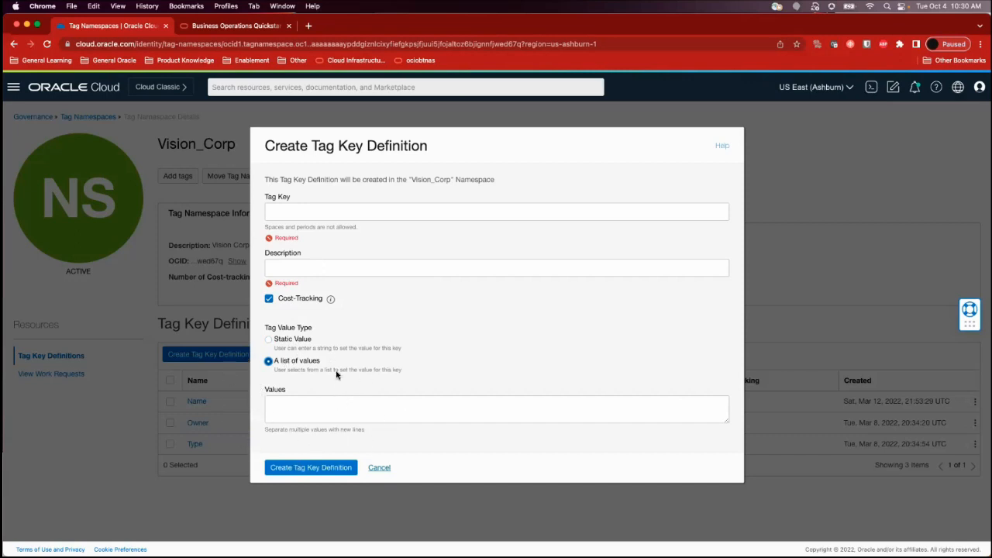
pyautogui.click(379, 468)
# View the details of the Name tag key definition and return to the Vision_Corp tag key definitions
pyautogui.click(194, 404)
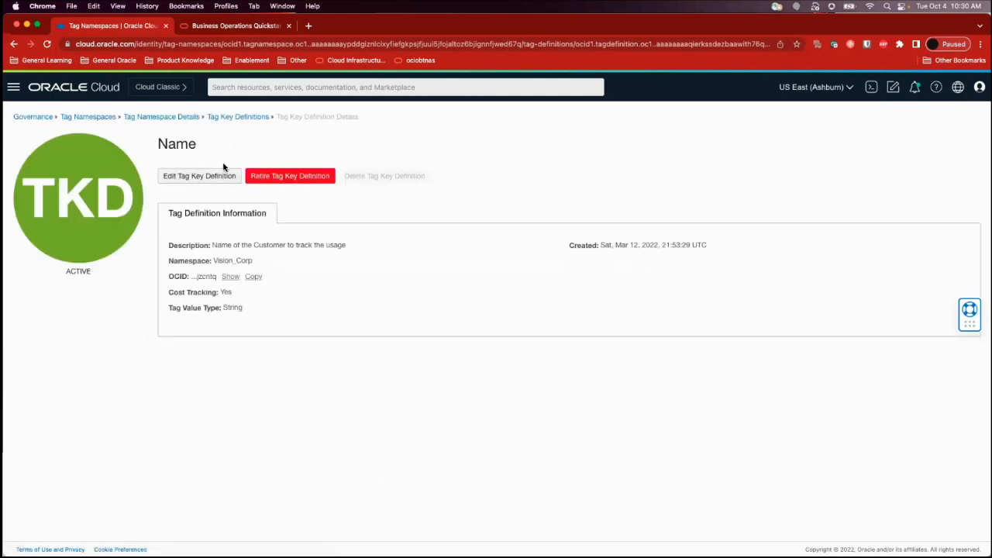
pyautogui.click(228, 117)
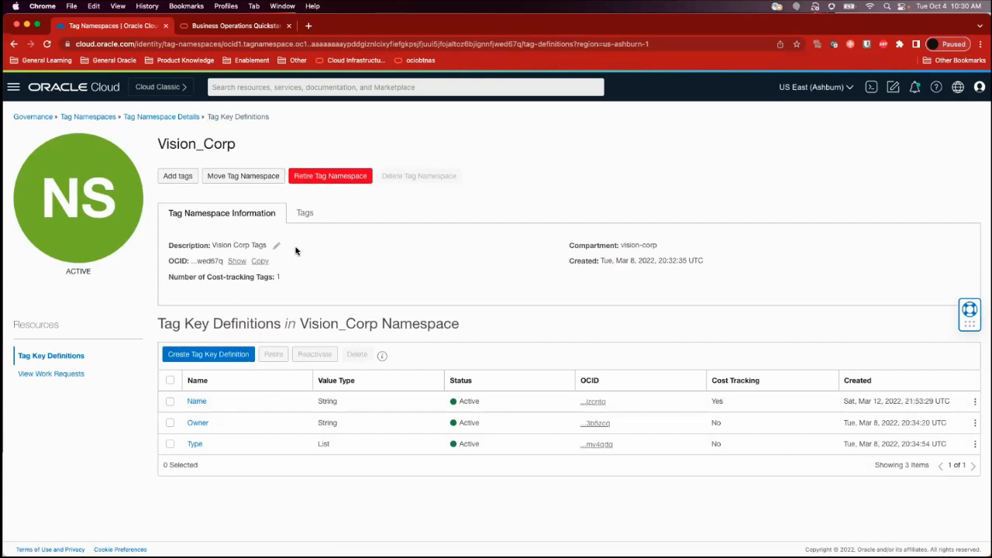
# Open the details of the vision-corp compartment inside team-compartment from the identity compartments list
pyautogui.click(14, 89)
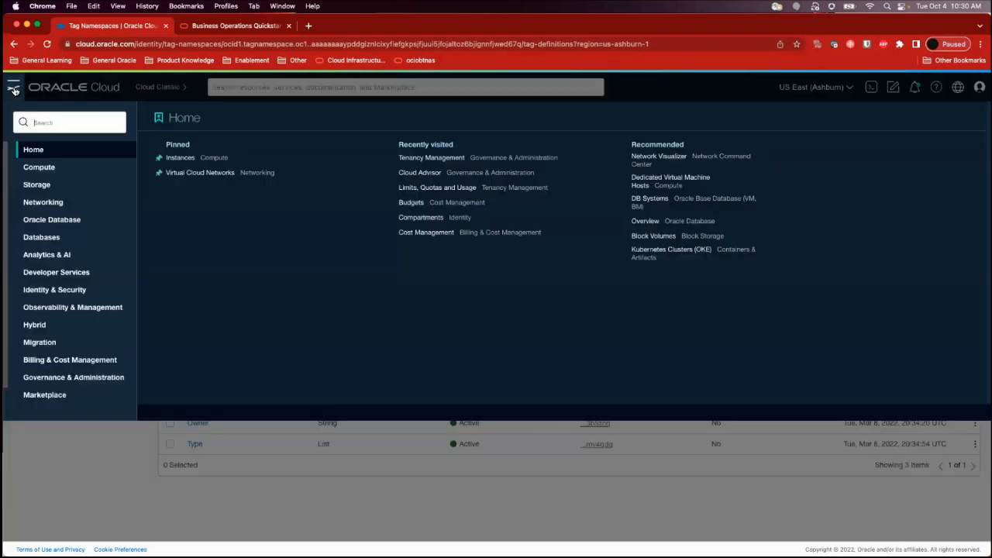
pyautogui.click(67, 291)
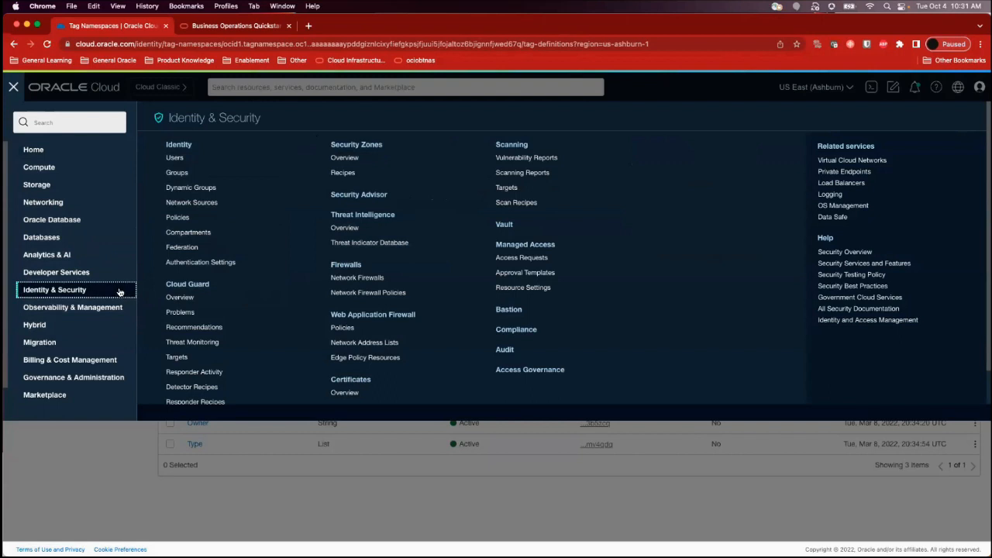
pyautogui.click(200, 231)
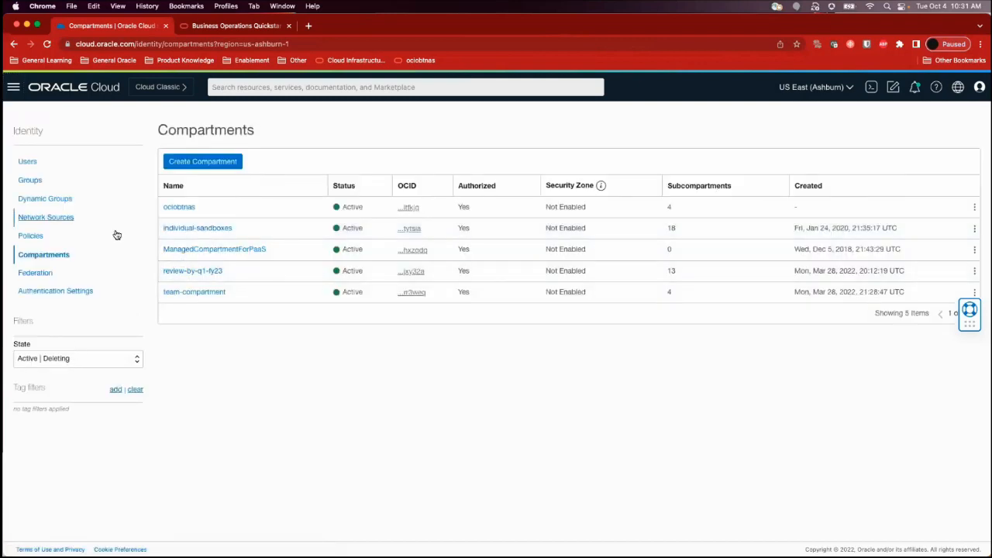
pyautogui.click(188, 291)
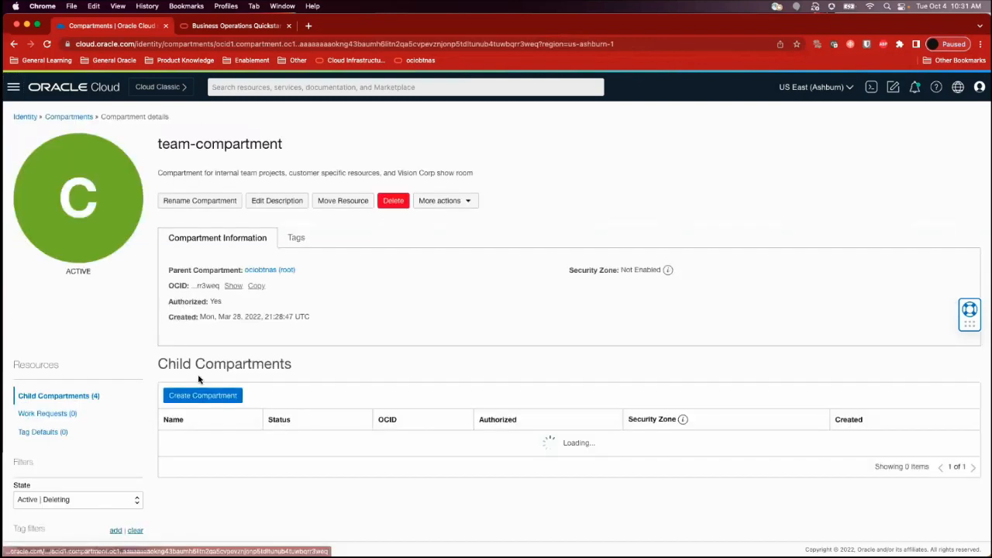
pyautogui.scroll(-1, 194, 411)
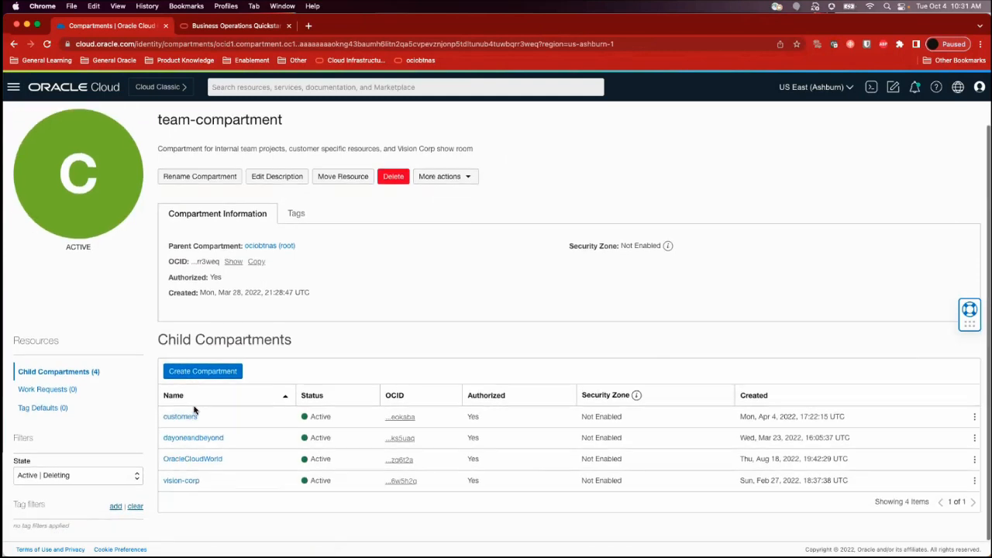
pyautogui.click(188, 480)
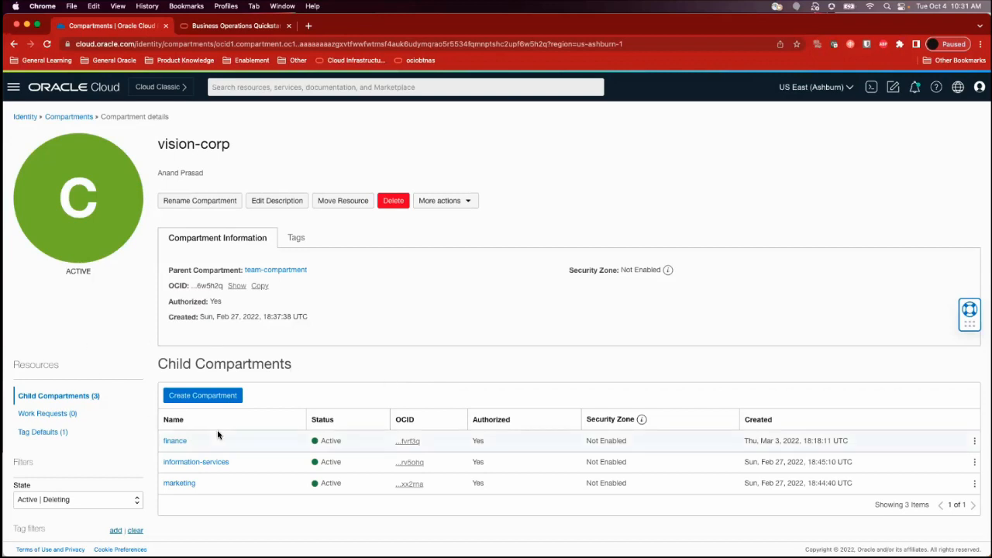
# Review the child compartments of vision-corp and display the compartment's tag defaults
pyautogui.scroll(-1, 300, 373)
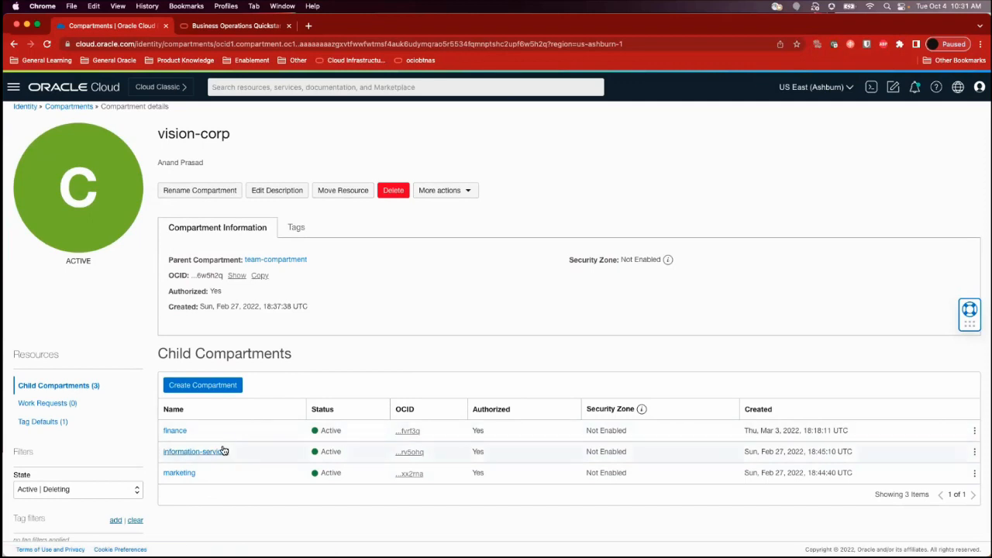
pyautogui.scroll(-1, 223, 449)
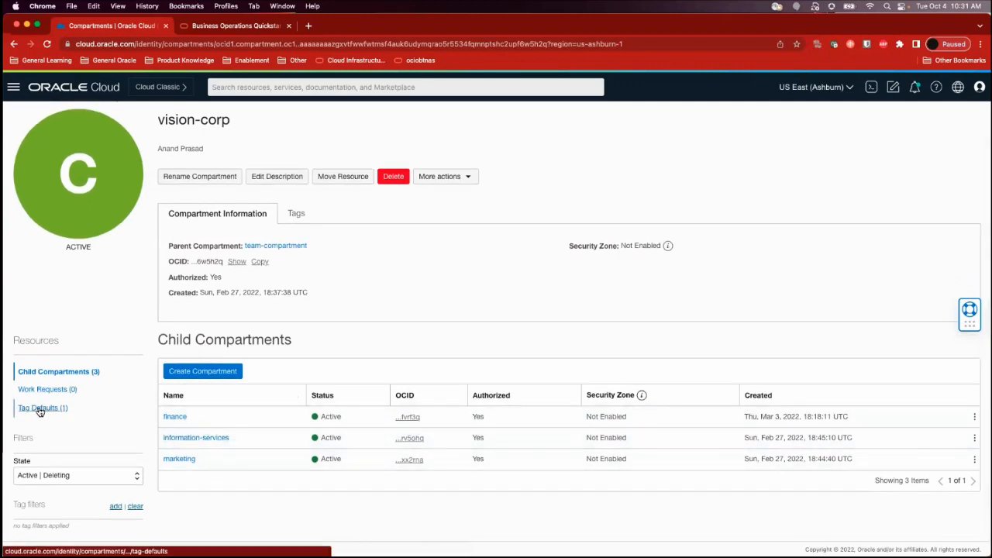
pyautogui.click(39, 411)
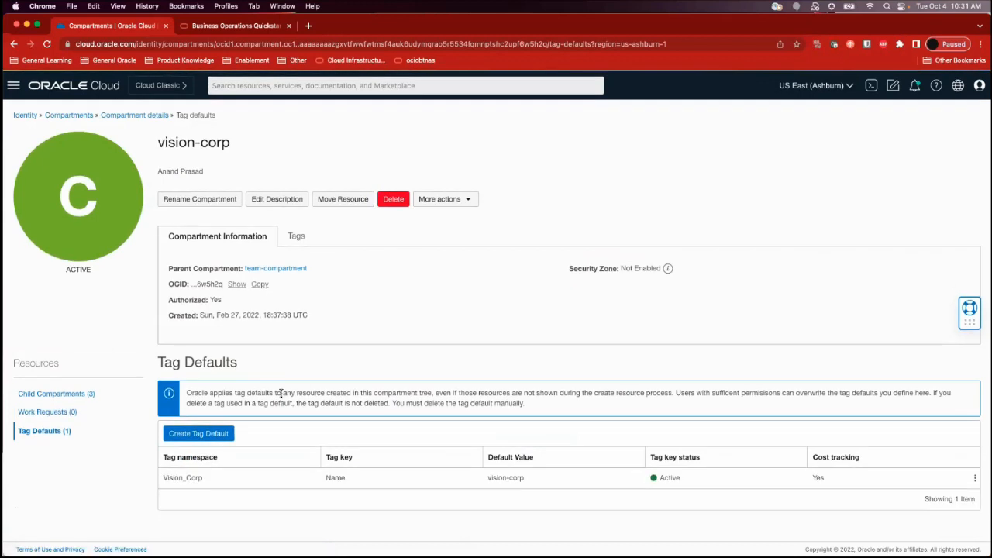
# Try out a tag default with the Vision_Corp namespace, Owner key and User-Applied Value option, and discard it without creating it
pyautogui.click(214, 436)
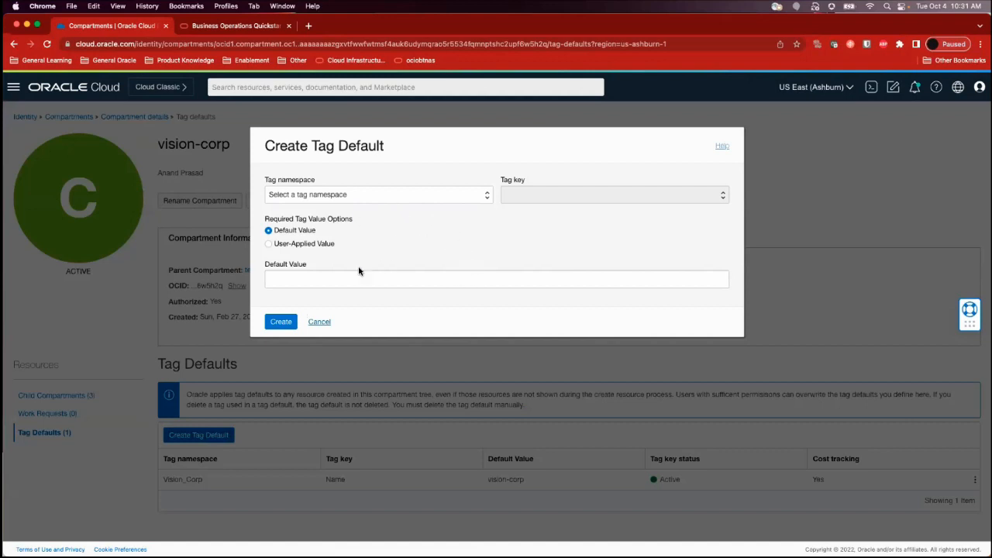
pyautogui.click(387, 195)
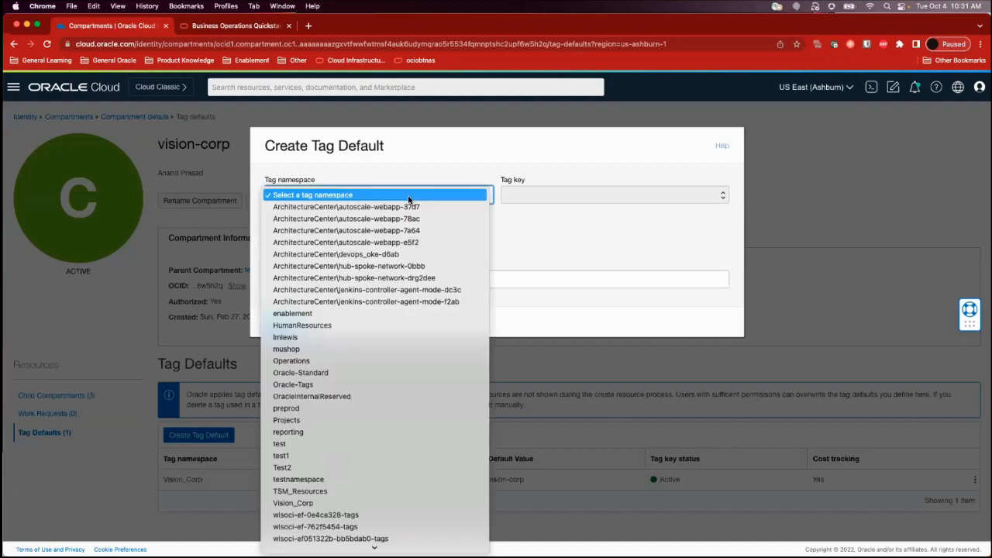
pyautogui.scroll(-3, 390, 376)
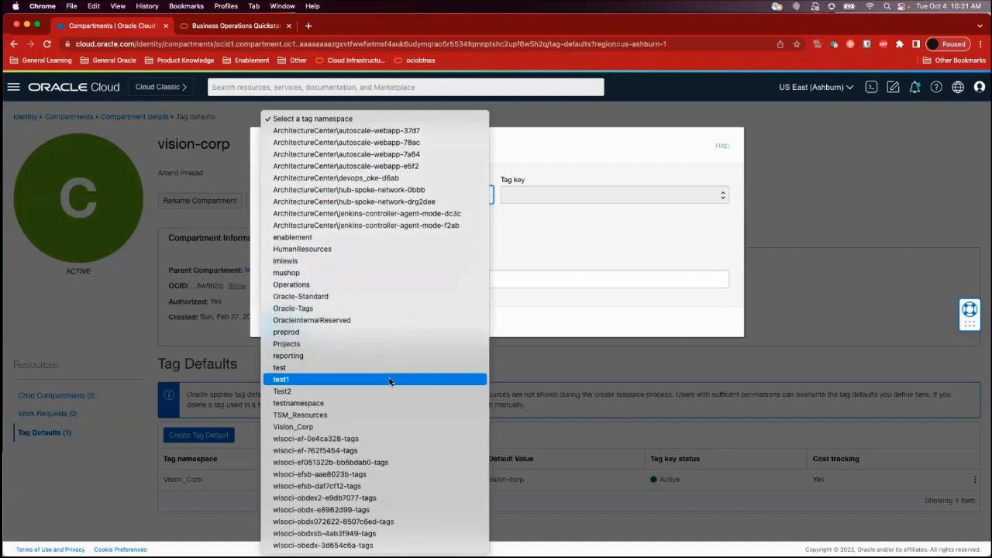
pyautogui.click(370, 425)
pyautogui.click(562, 195)
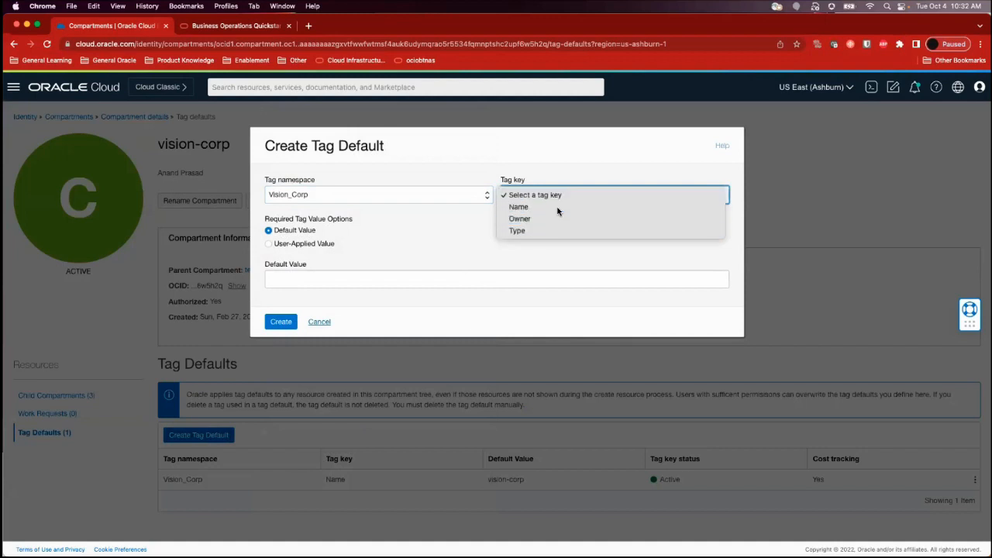
pyautogui.click(558, 208)
pyautogui.click(559, 197)
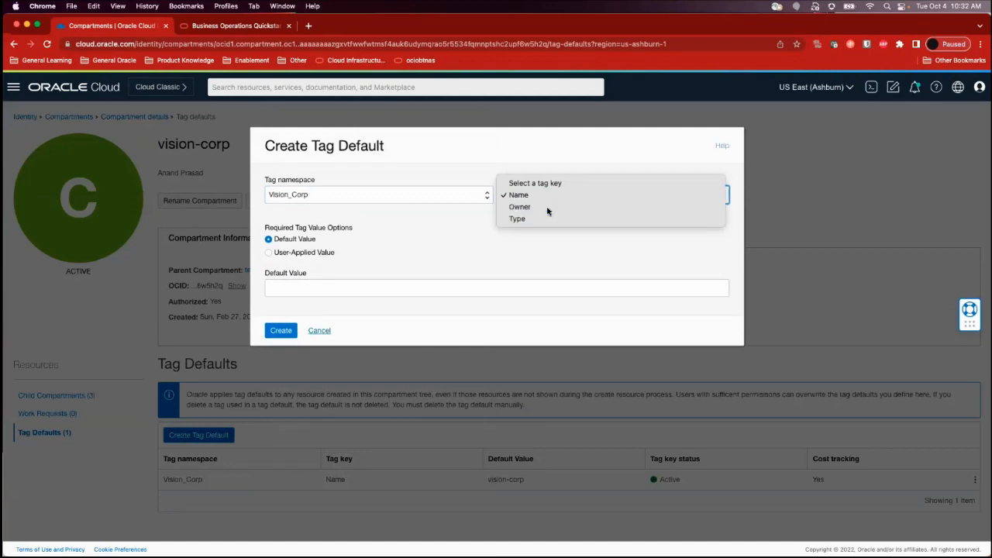
pyautogui.click(548, 208)
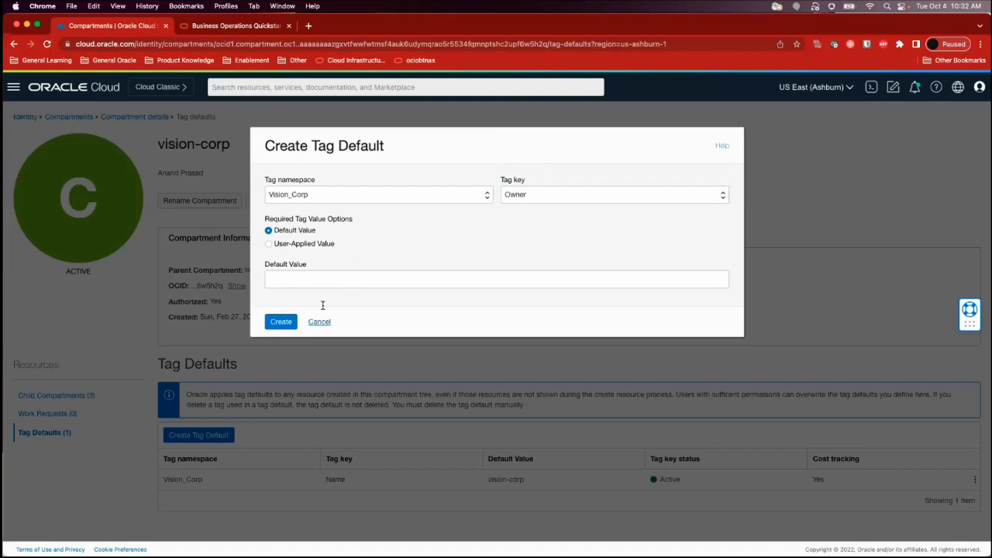
pyautogui.click(269, 245)
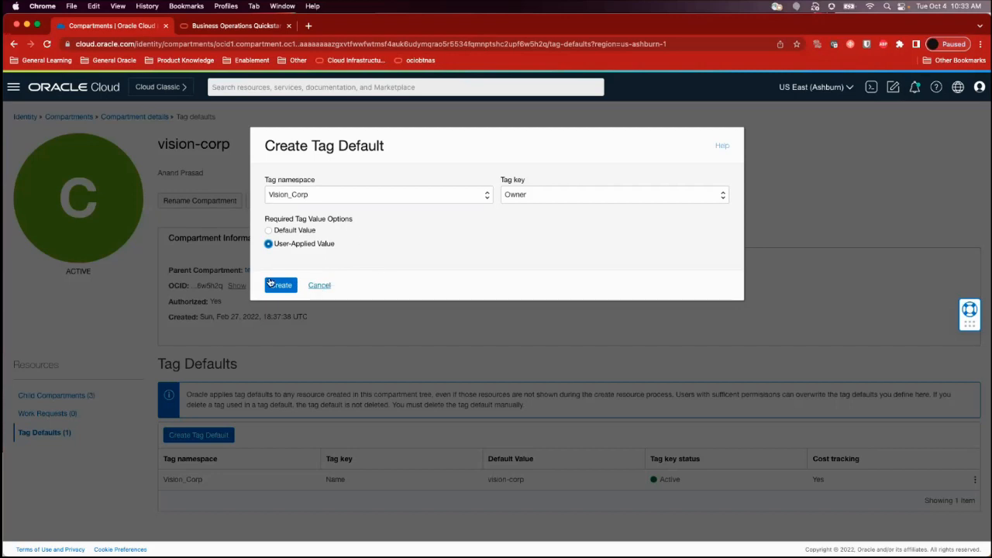
pyautogui.click(322, 285)
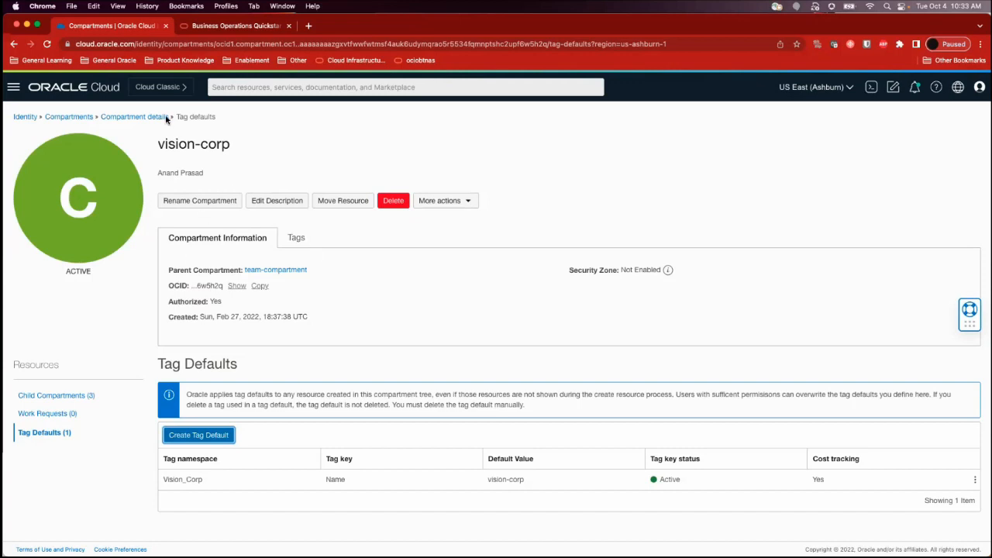
# Show the Object Storage buckets of the enterprise-data compartment under vision-corp's information-services
pyautogui.click(14, 87)
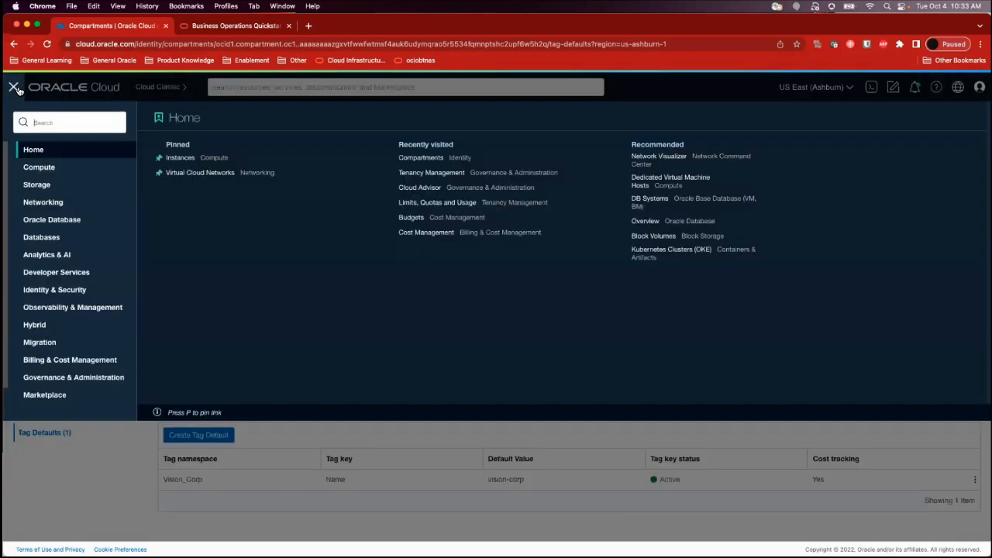
pyautogui.click(57, 189)
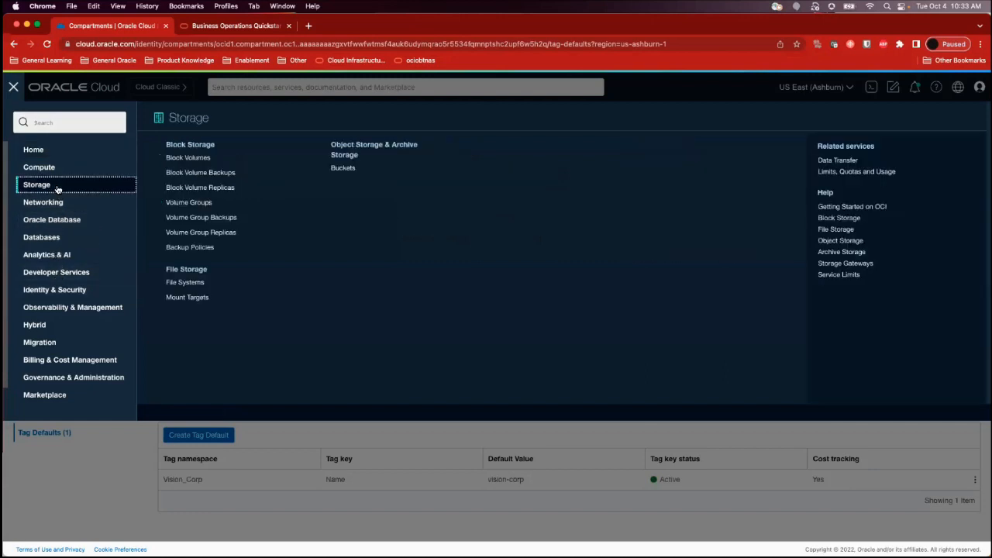
pyautogui.click(353, 169)
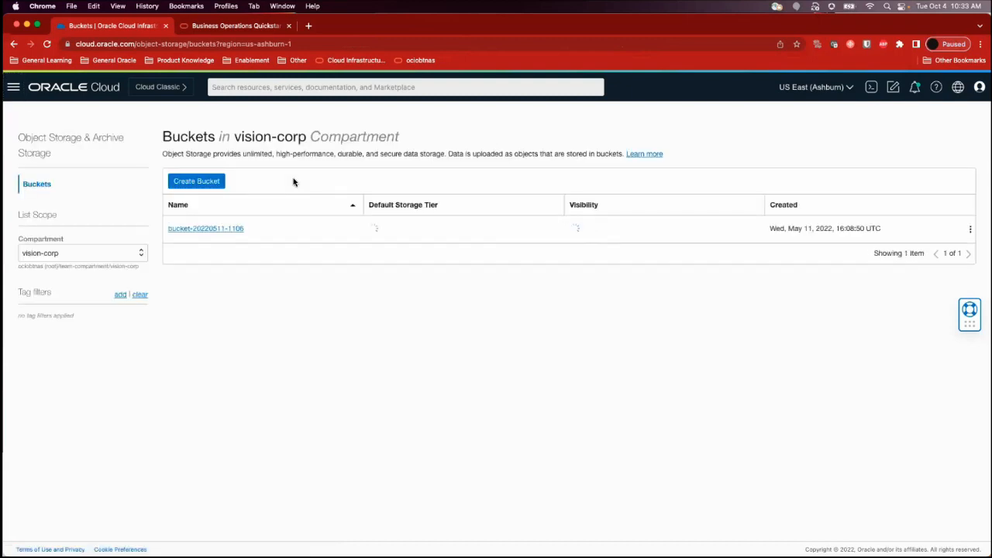
pyautogui.click(83, 254)
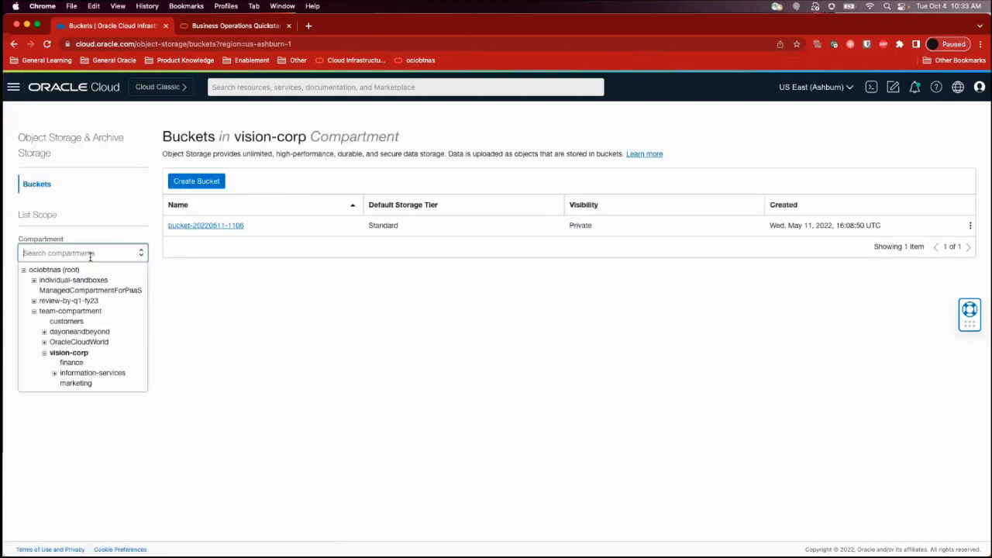
pyautogui.click(55, 373)
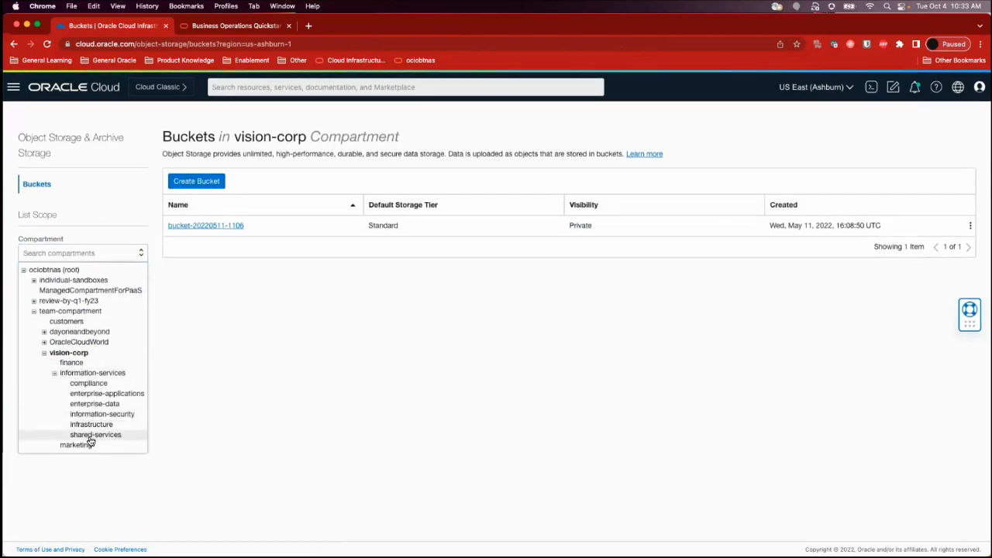
pyautogui.click(126, 405)
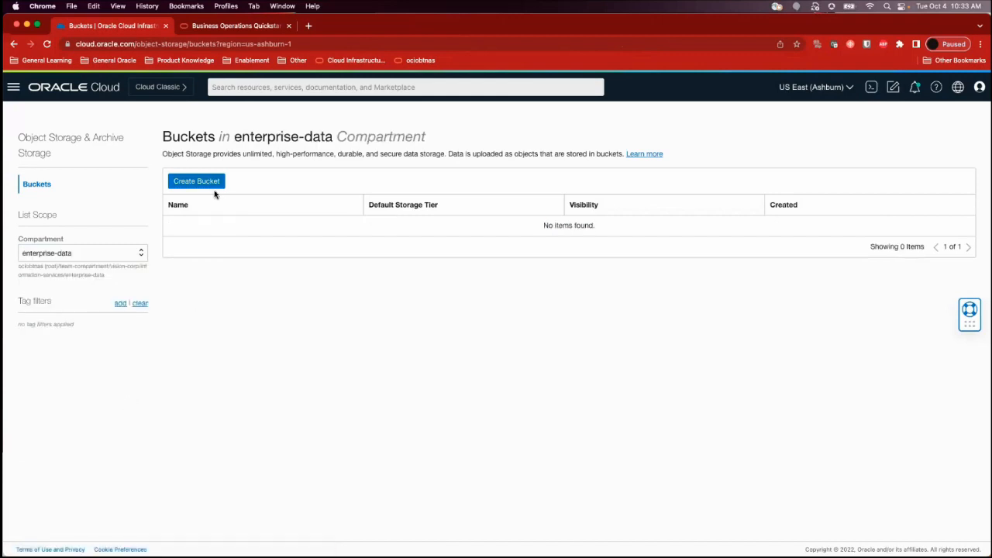
# Try tagging a new bucket with the Vision_Corp namespace, Type key and Prod value, and cancel without creating the bucket
pyautogui.click(197, 181)
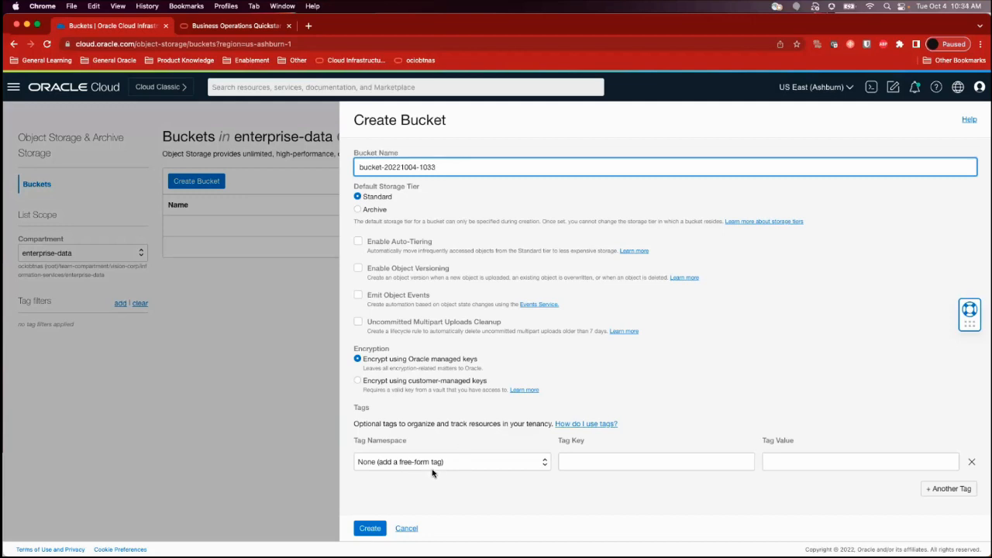
pyautogui.click(480, 465)
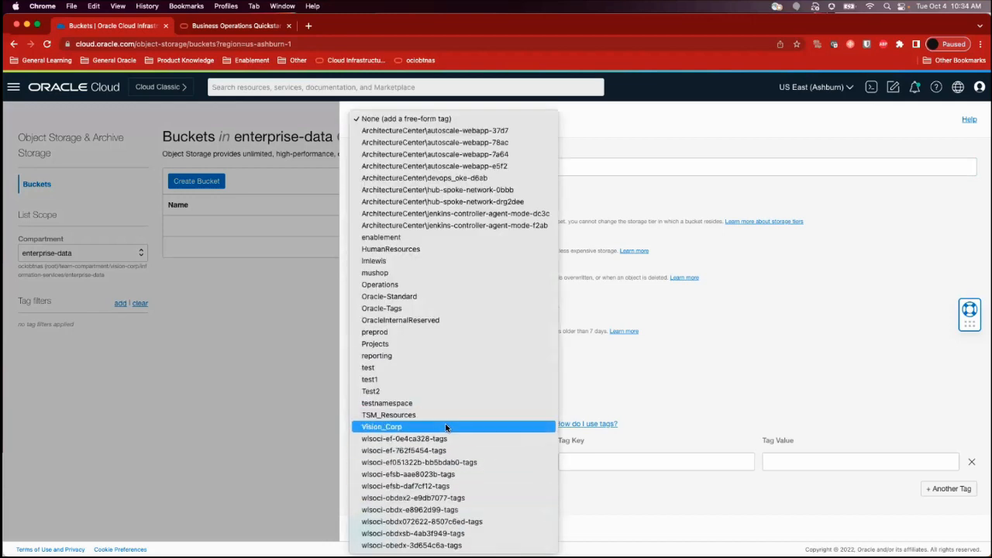
pyautogui.click(448, 426)
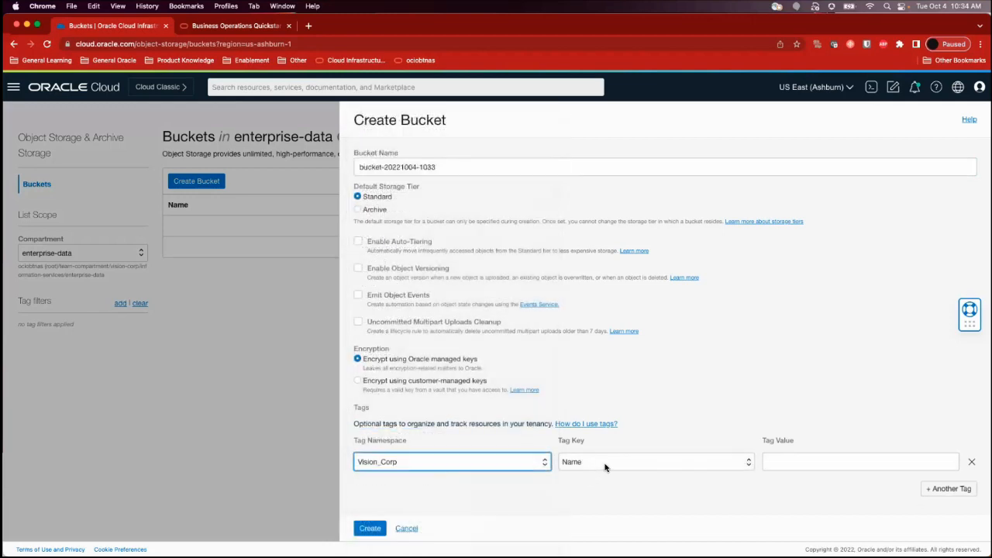
pyautogui.click(604, 464)
pyautogui.click(604, 464)
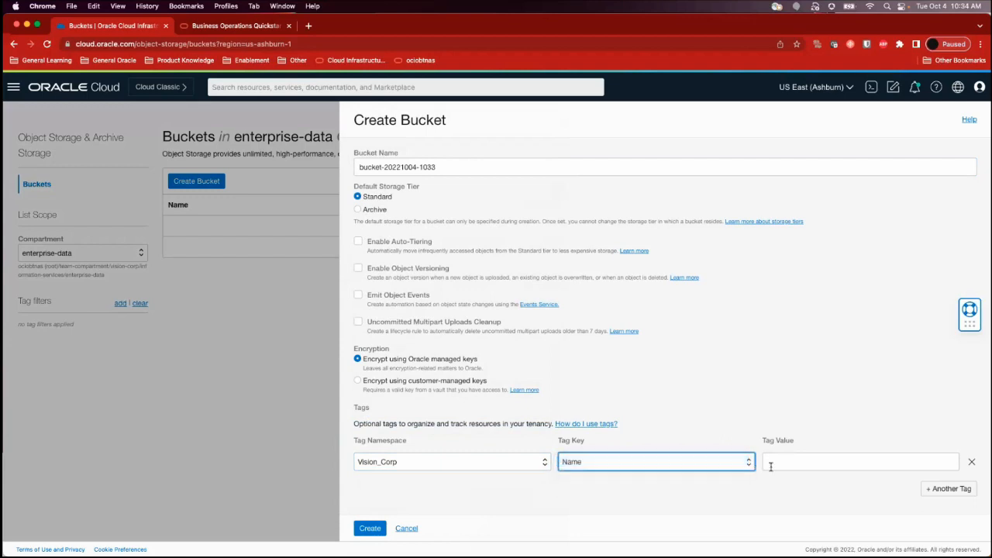
pyautogui.click(770, 464)
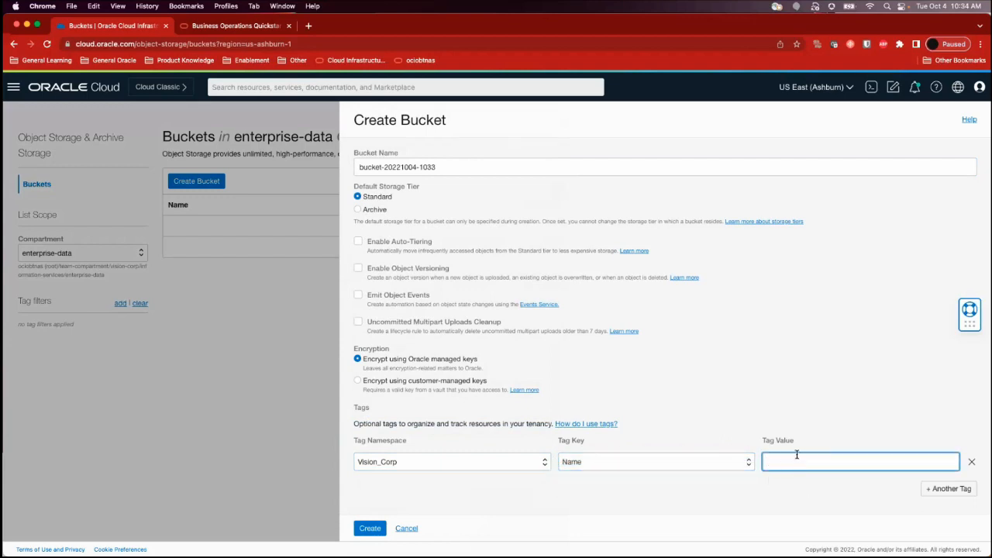
pyautogui.click(587, 467)
pyautogui.click(586, 486)
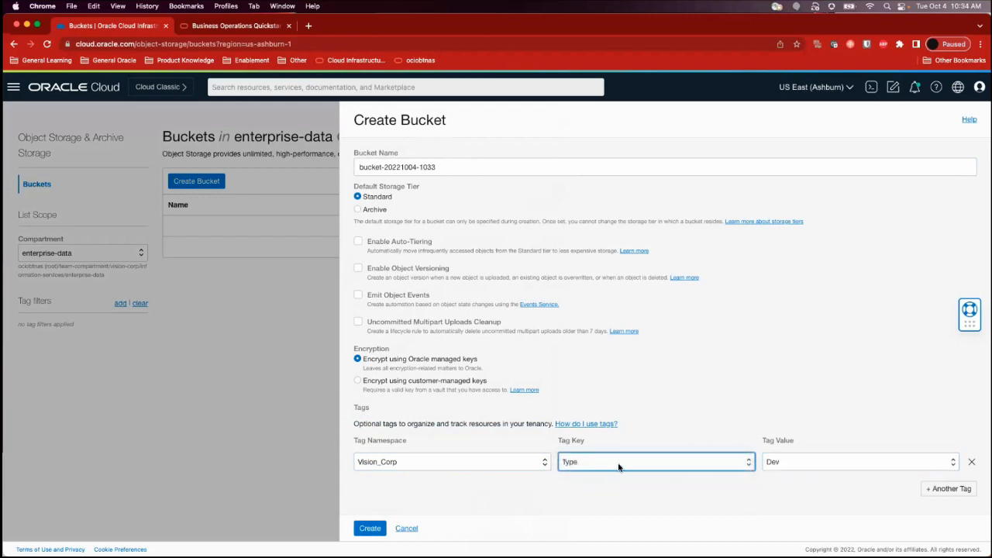
pyautogui.click(803, 462)
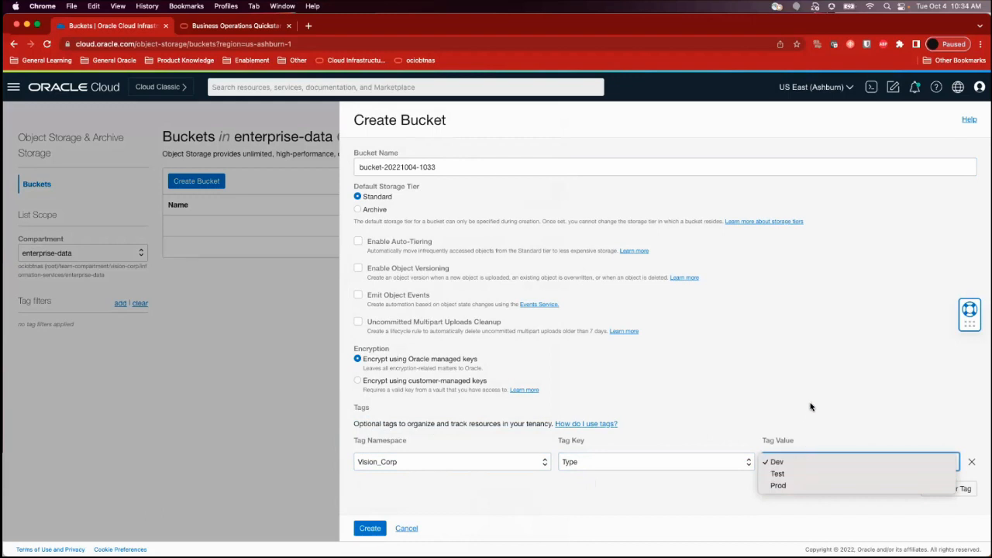
pyautogui.click(778, 485)
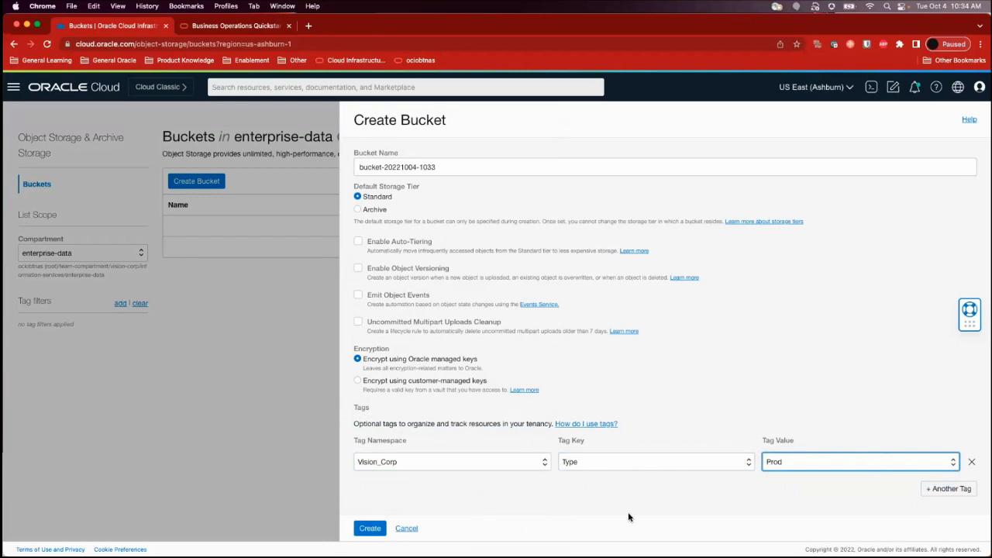
pyautogui.click(406, 531)
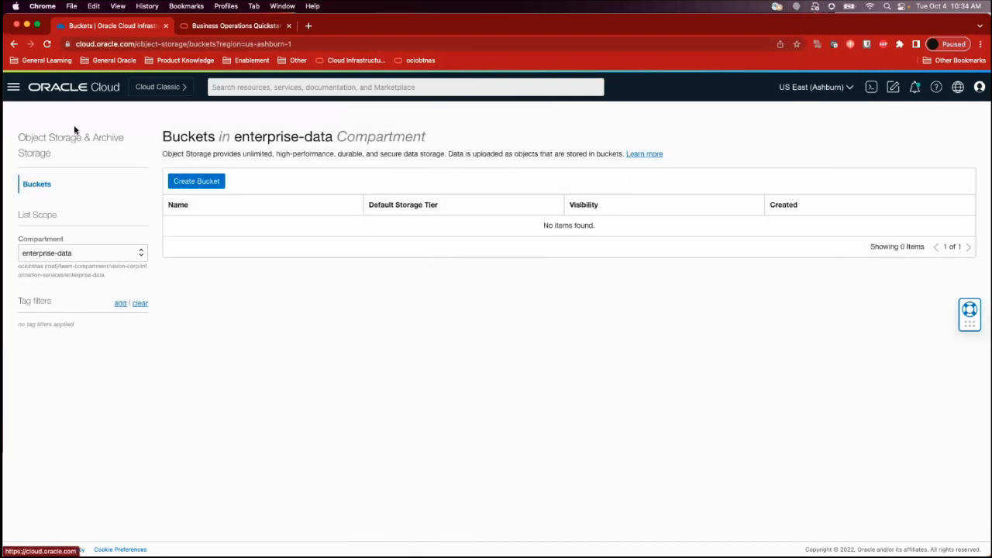
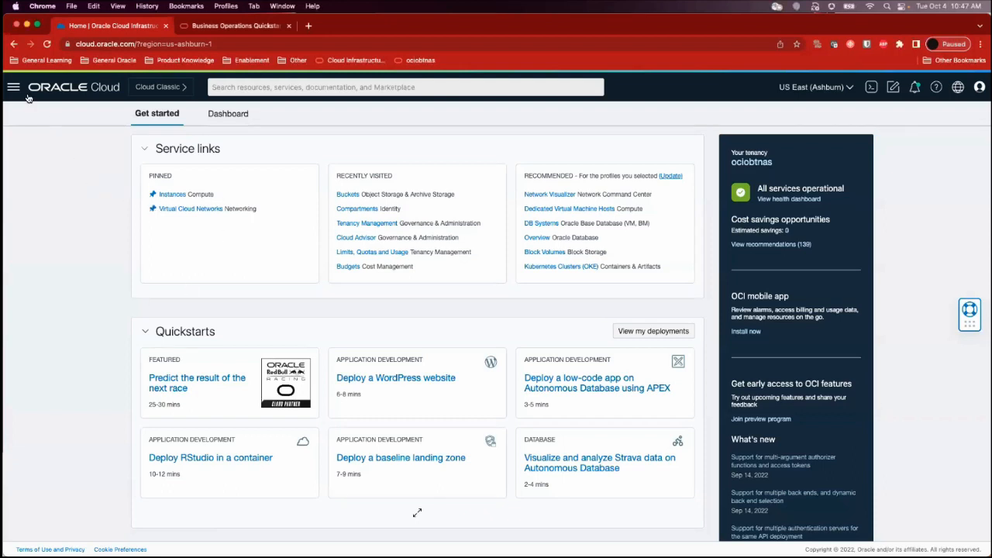
# Open the Budgets page under Billing & Cost Management
pyautogui.click(14, 87)
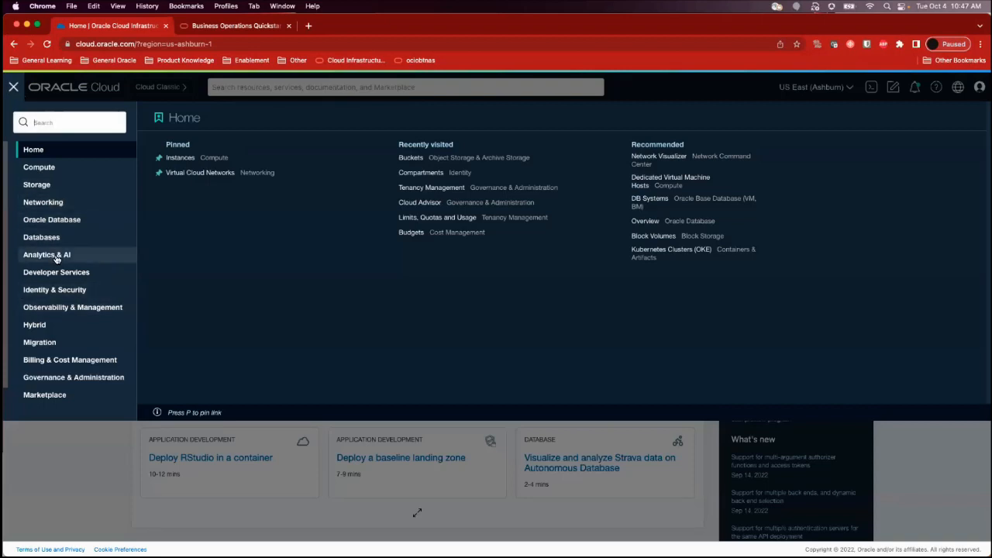
pyautogui.click(73, 361)
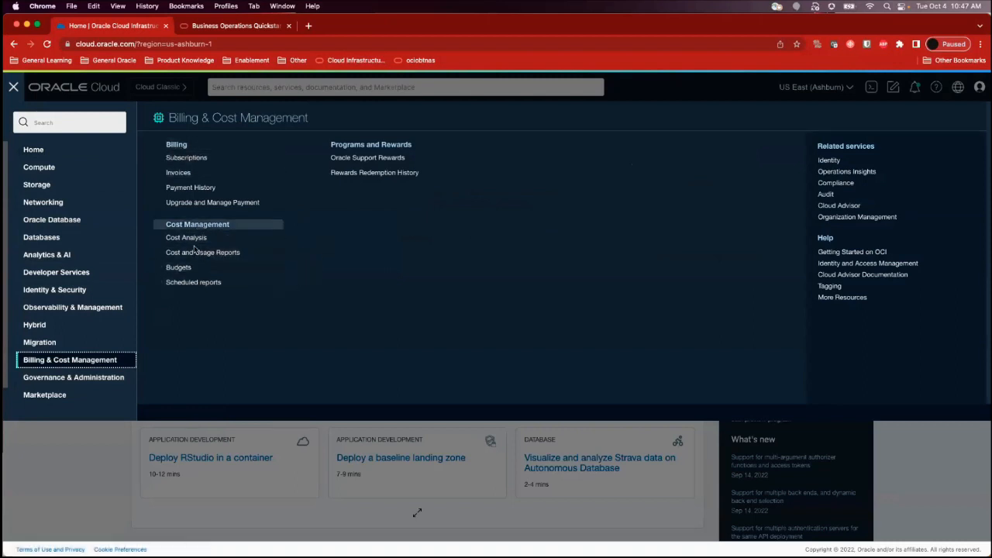
pyautogui.click(186, 270)
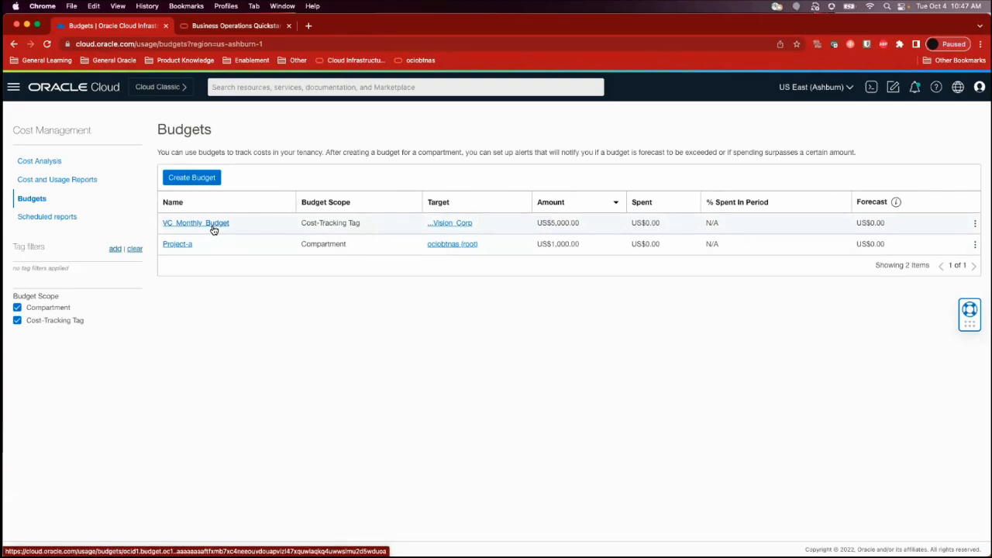
# Start a new budget scoped to a cost-tracking tag and look through the form's fields
pyautogui.click(204, 184)
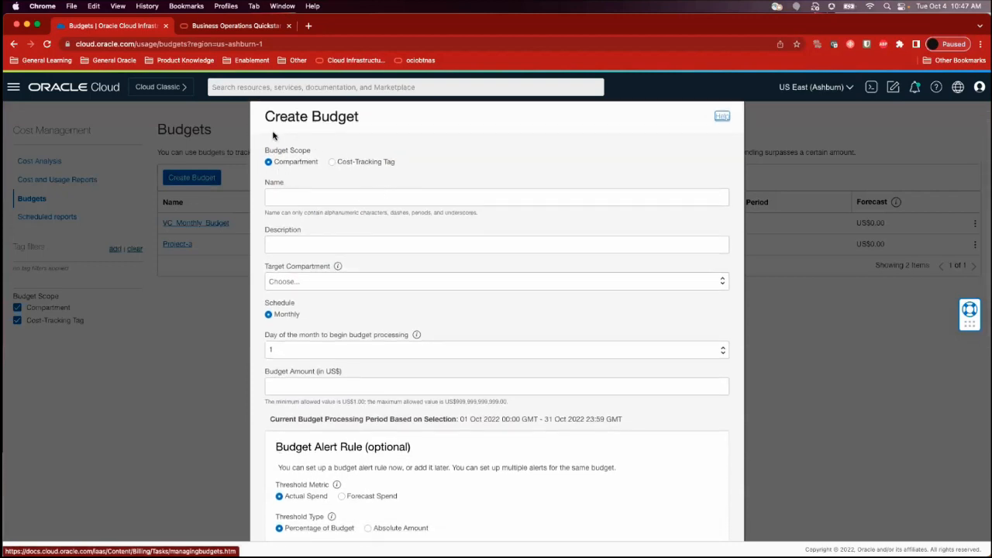
pyautogui.click(333, 163)
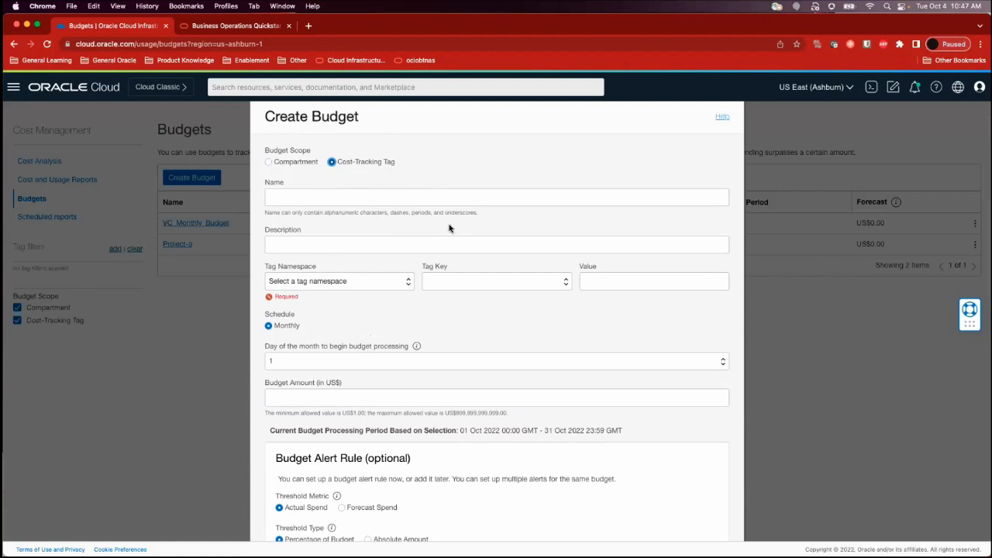
pyautogui.scroll(-1, 457, 253)
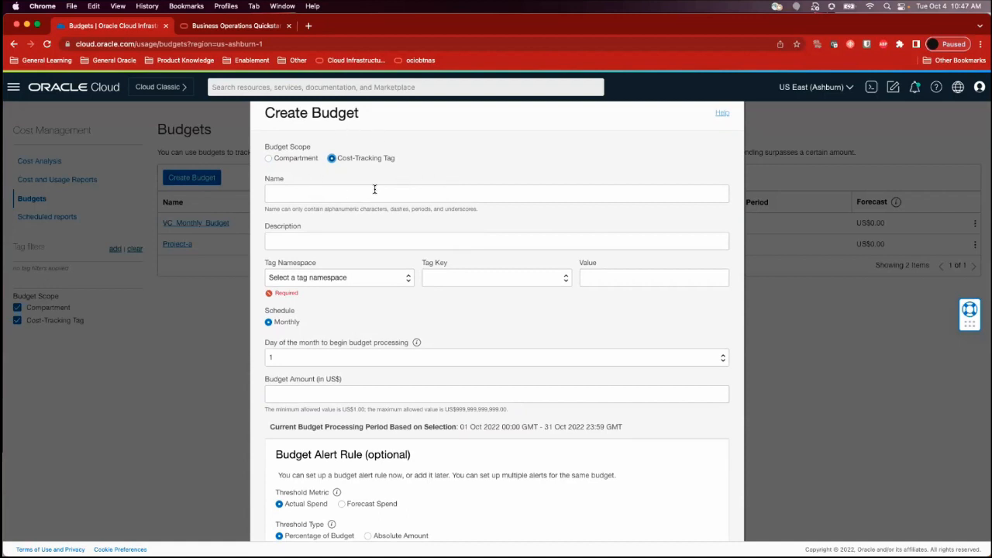
pyautogui.scroll(-1, 374, 188)
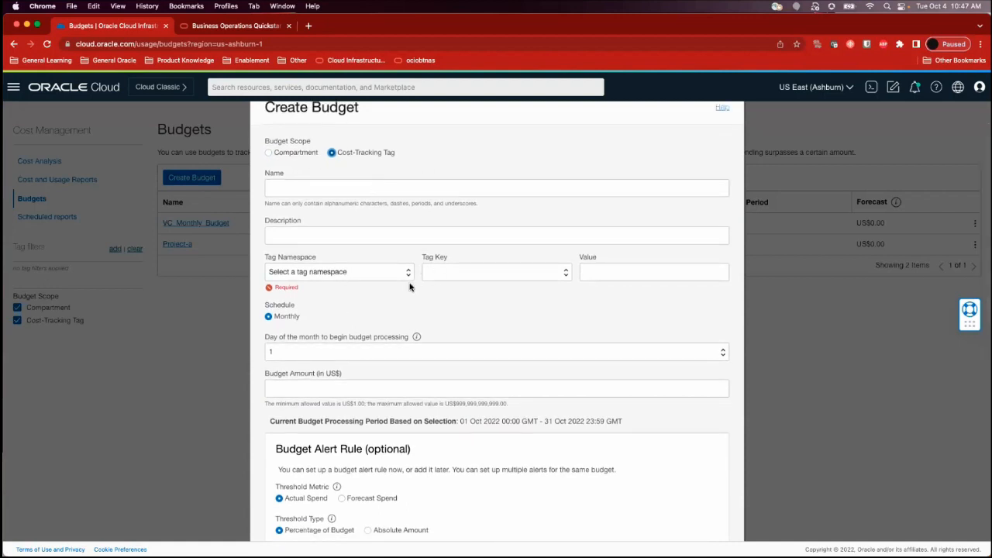
pyautogui.scroll(-1, 410, 284)
pyautogui.scroll(-1, 409, 287)
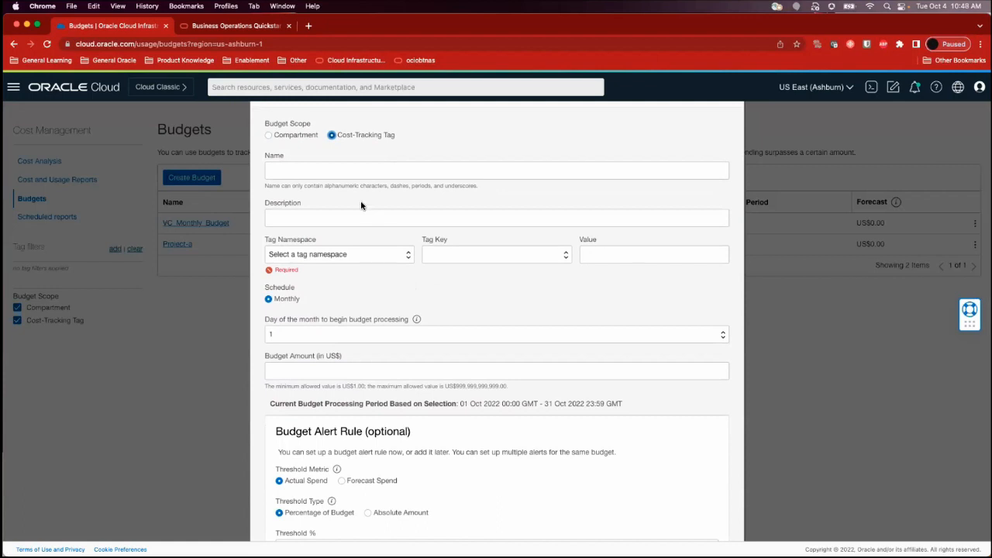
pyautogui.scroll(-2, 361, 201)
pyautogui.scroll(-5, 360, 201)
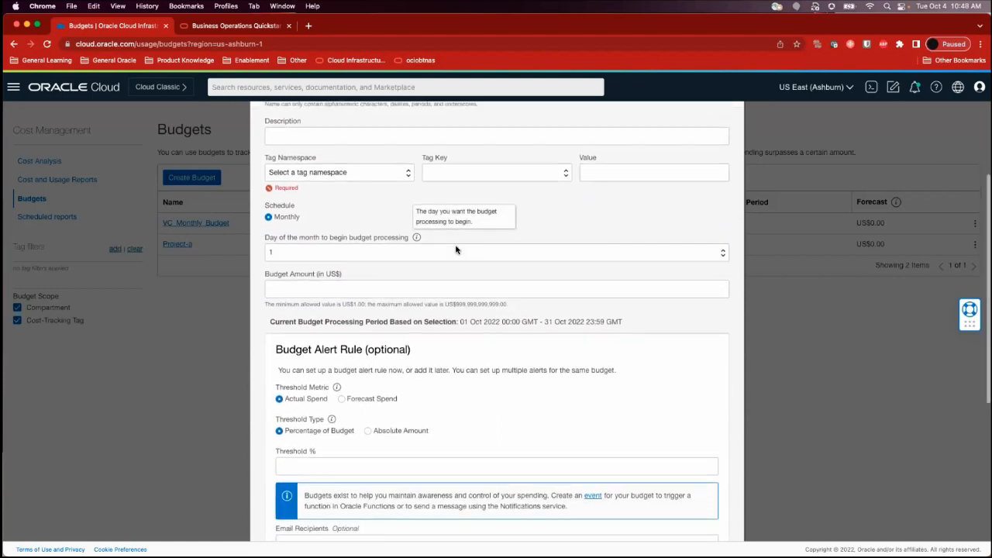
pyautogui.scroll(-3, 464, 224)
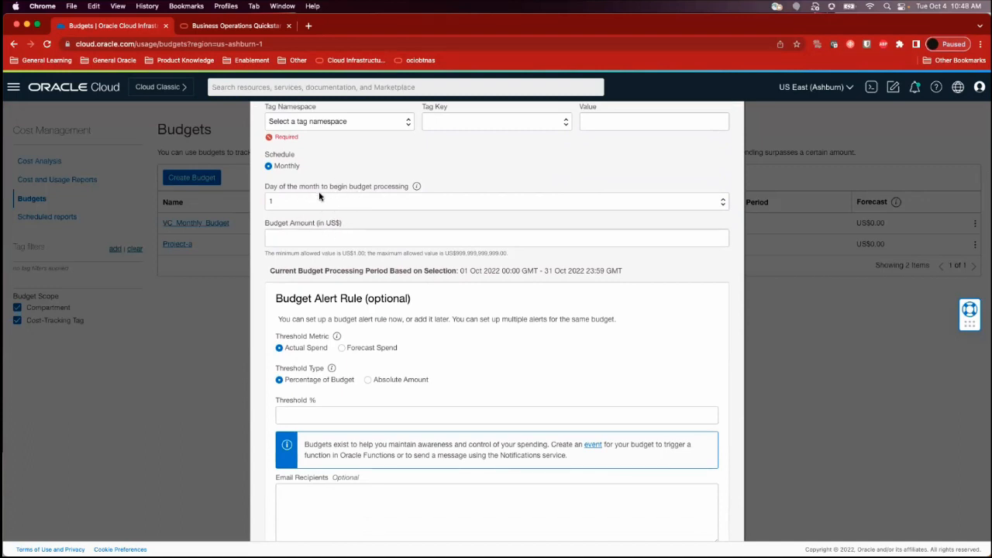
# Set the new budget's processing to begin on day 15 of the month and its amount to US$5000
pyautogui.click(391, 206)
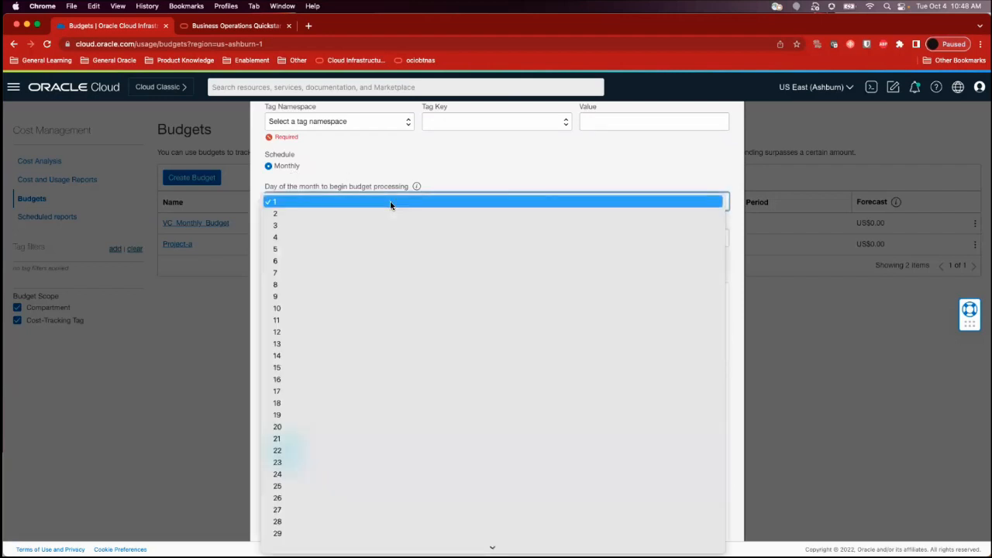
pyautogui.click(383, 368)
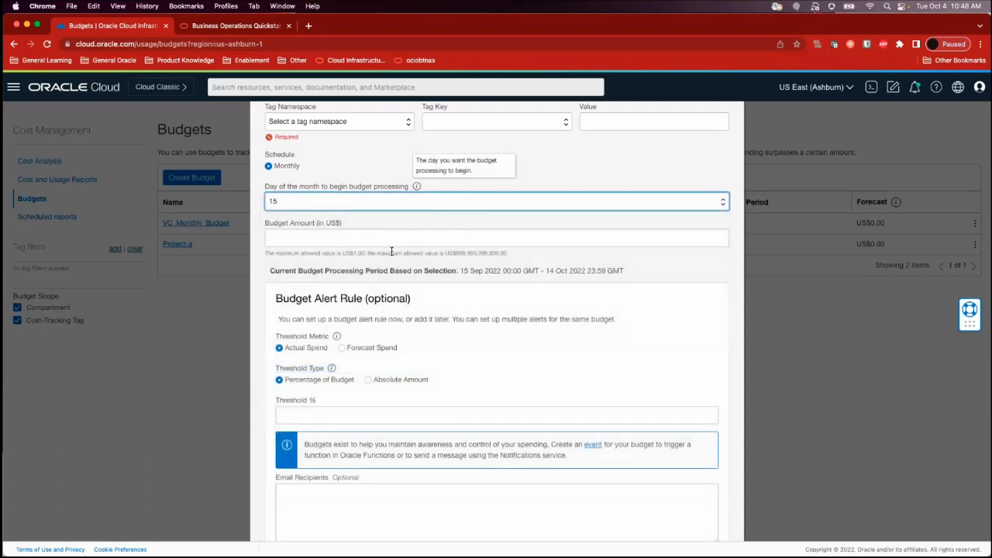
pyautogui.scroll(-2, 344, 196)
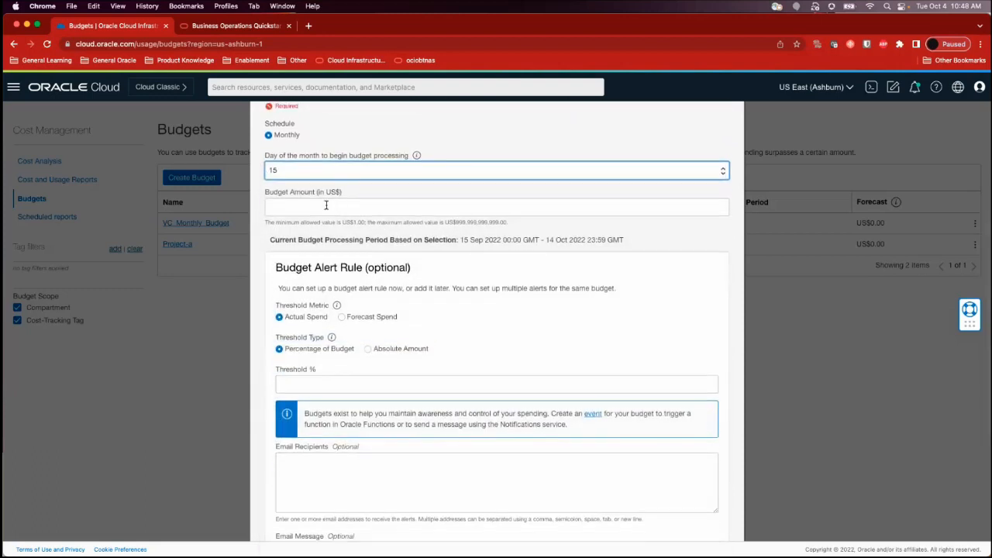
pyautogui.click(326, 205)
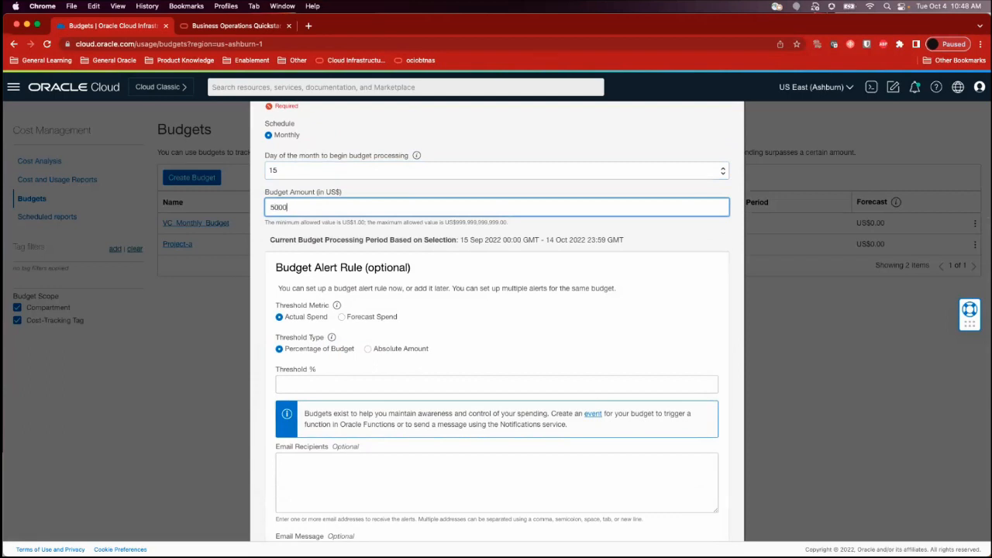
pyautogui.click(379, 249)
# Set the threshold metric of the budget alert rule to Forecast Spend
pyautogui.scroll(-3, 378, 248)
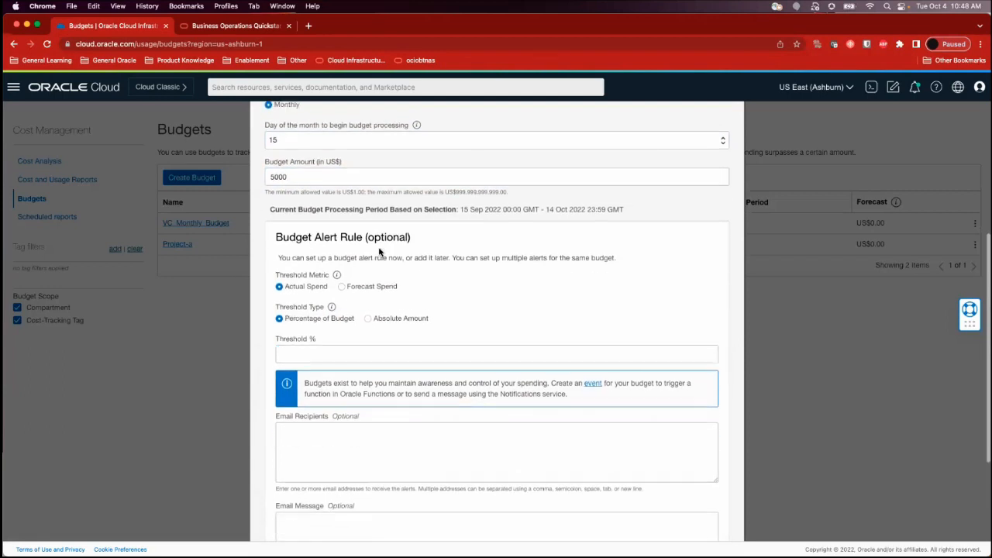
pyautogui.scroll(-2, 379, 248)
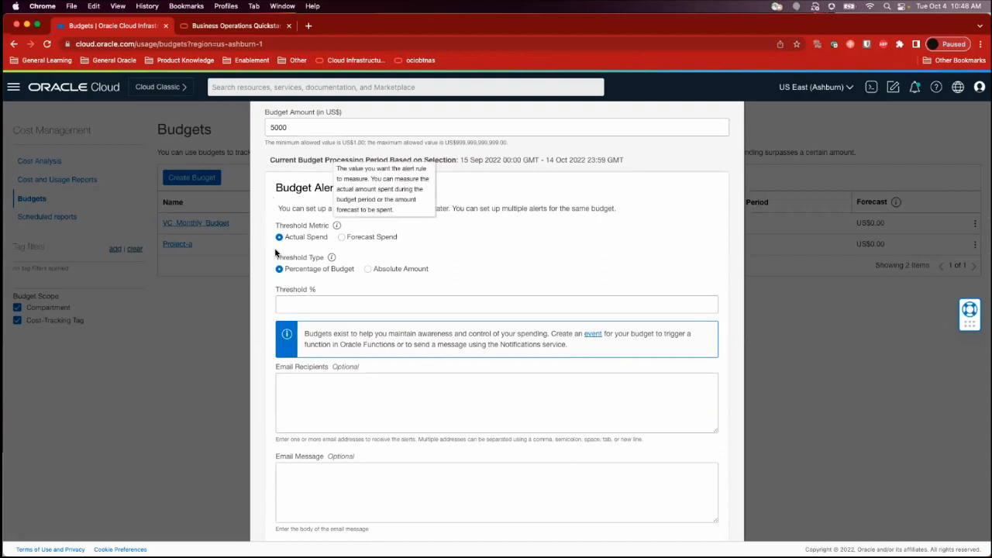
pyautogui.click(342, 237)
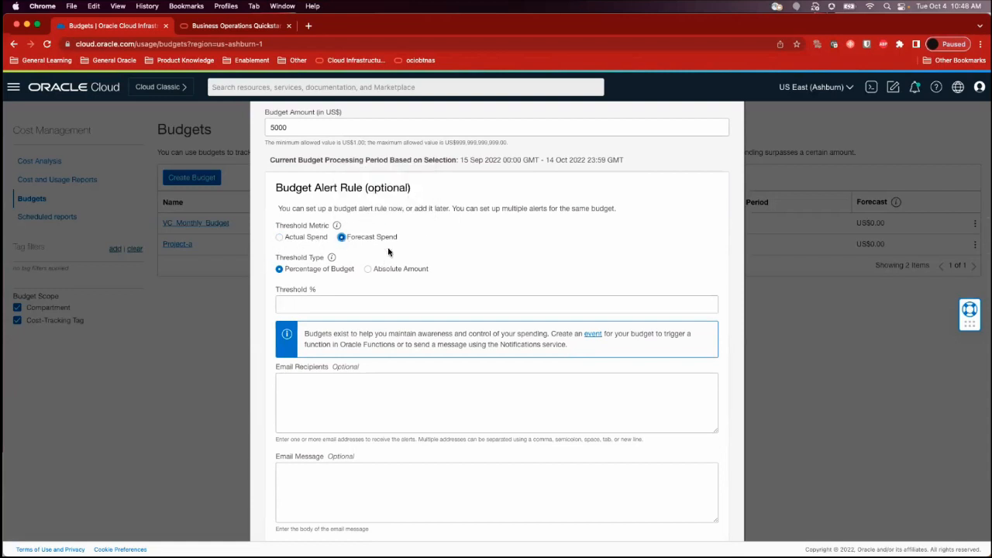
pyautogui.scroll(-1, 424, 250)
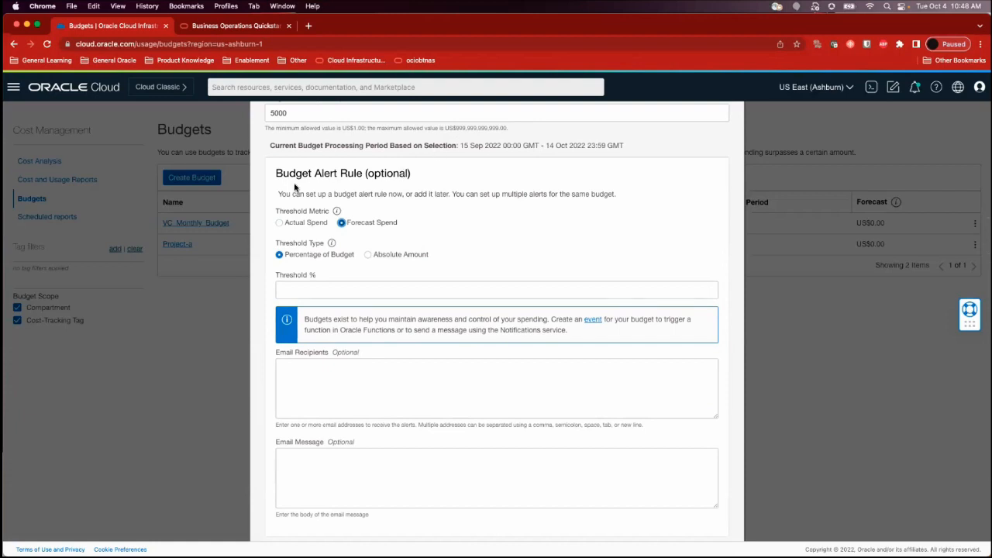
# Switch the alert rule's threshold type to Absolute Amount, try a threshold of US$700, and clear the amount
pyautogui.scroll(-2, 419, 236)
pyautogui.scroll(-1, 419, 235)
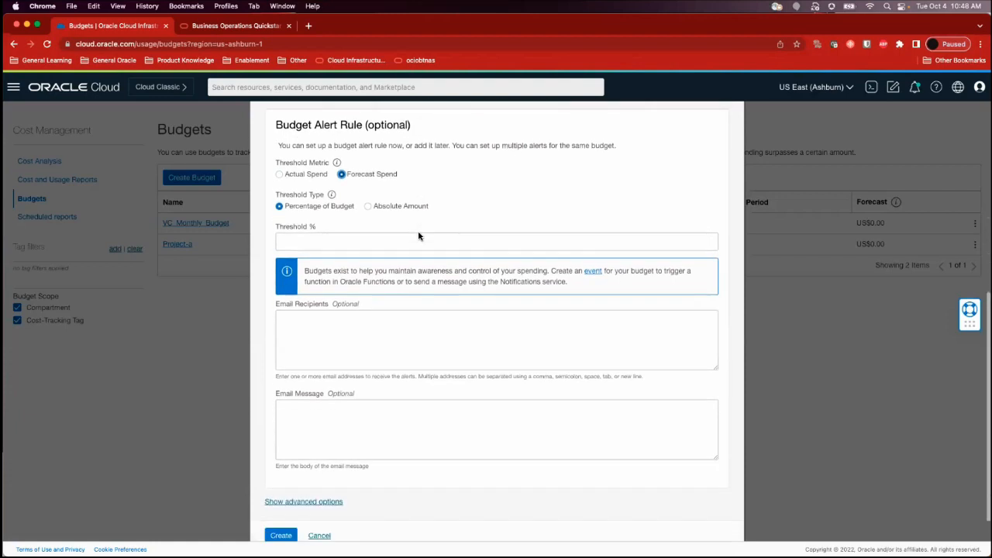
pyautogui.click(292, 240)
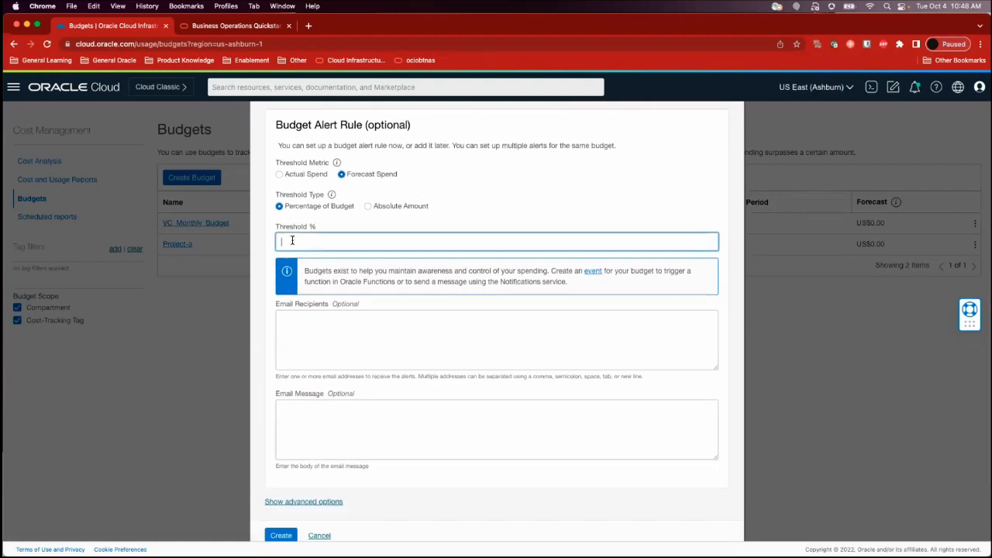
pyautogui.write('80')
pyautogui.click(367, 206)
pyautogui.doubleClick(308, 243)
pyautogui.write('7000')
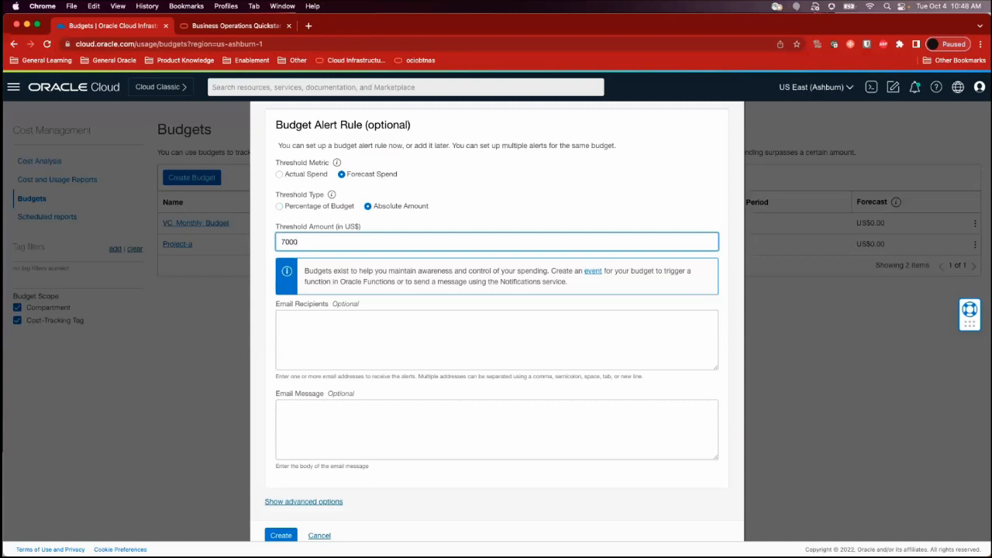
pyautogui.doubleClick(300, 243)
pyautogui.press('BackSpace')
# Switch the budget scope back to Compartment and cancel the form without creating the budget
pyautogui.scroll(-1, 371, 300)
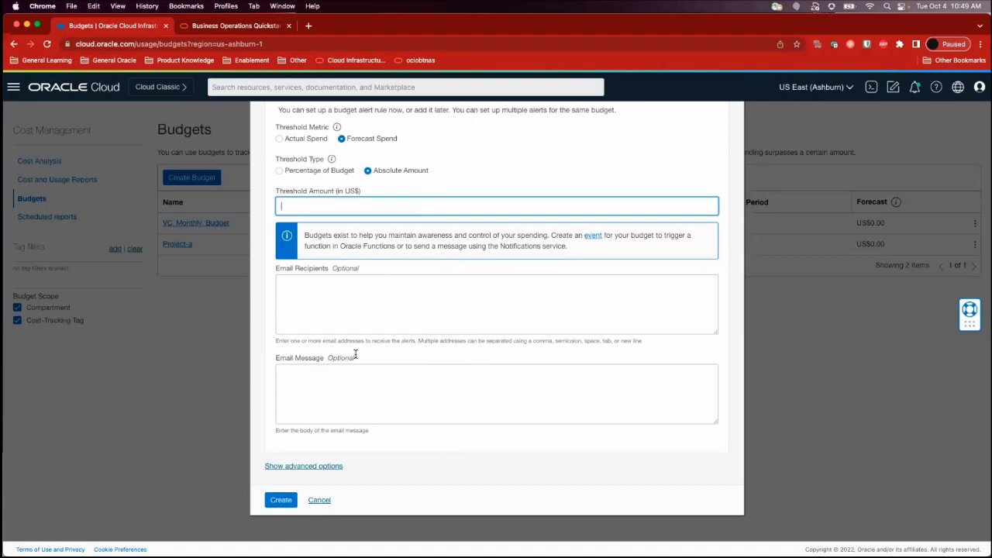
pyautogui.scroll(5, 349, 220)
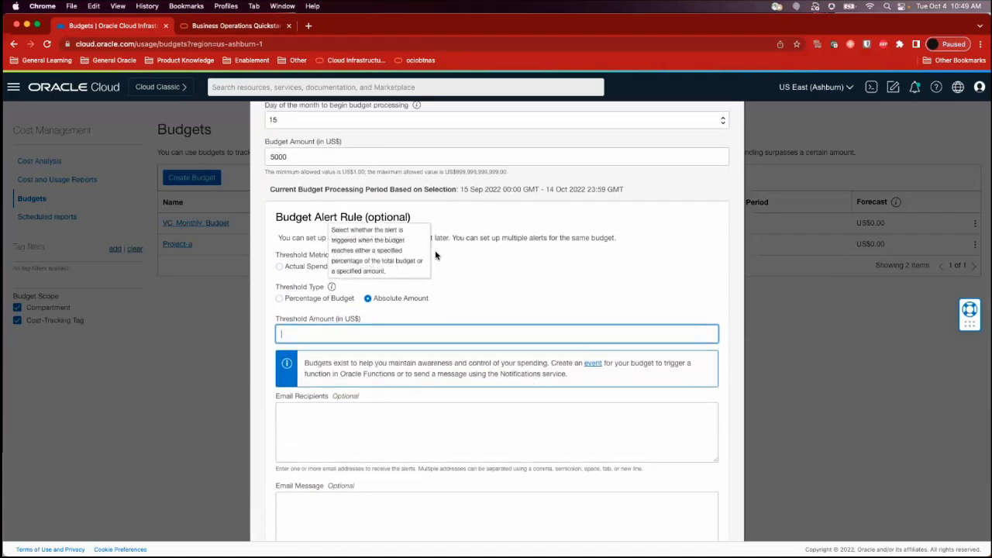
pyautogui.scroll(4, 436, 255)
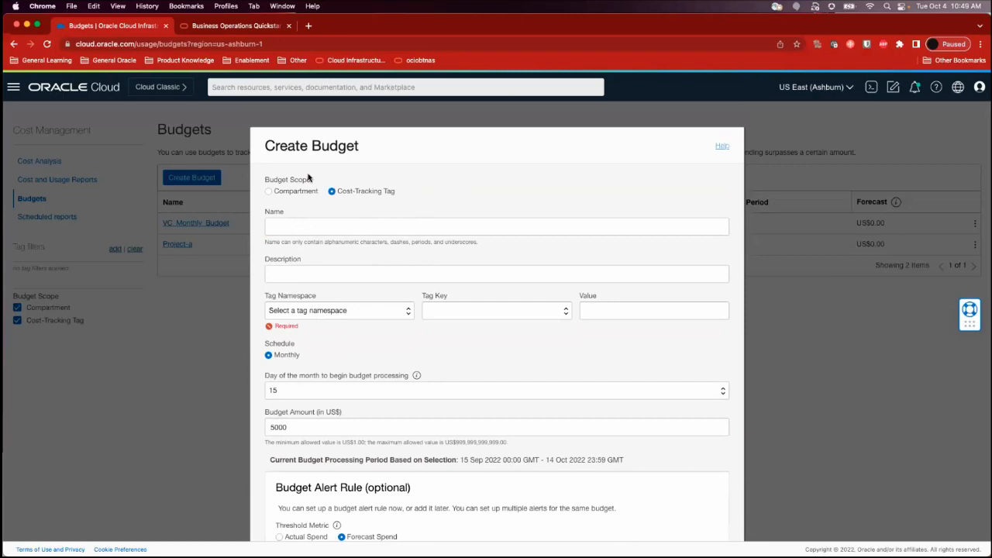
pyautogui.click(269, 191)
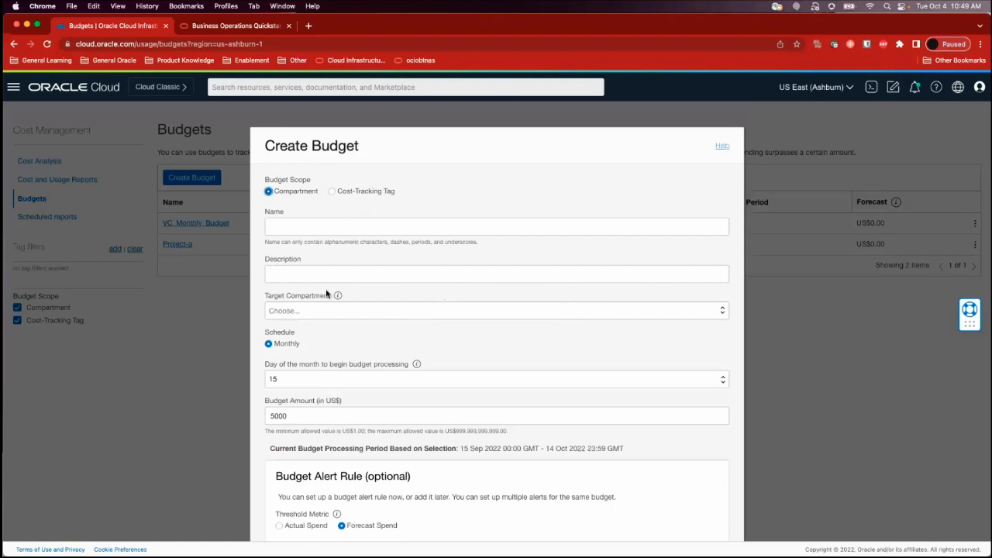
pyautogui.scroll(-10, 326, 289)
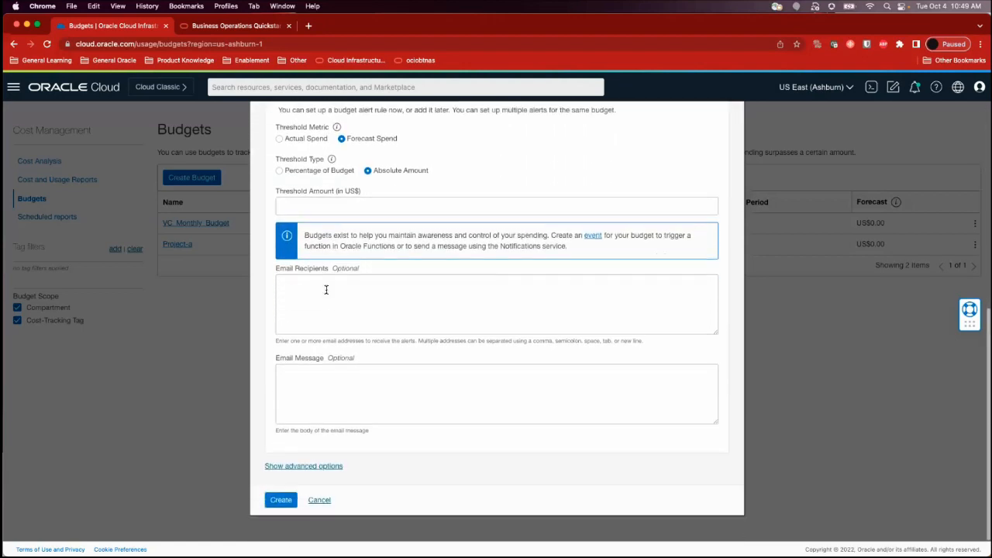
pyautogui.click(322, 501)
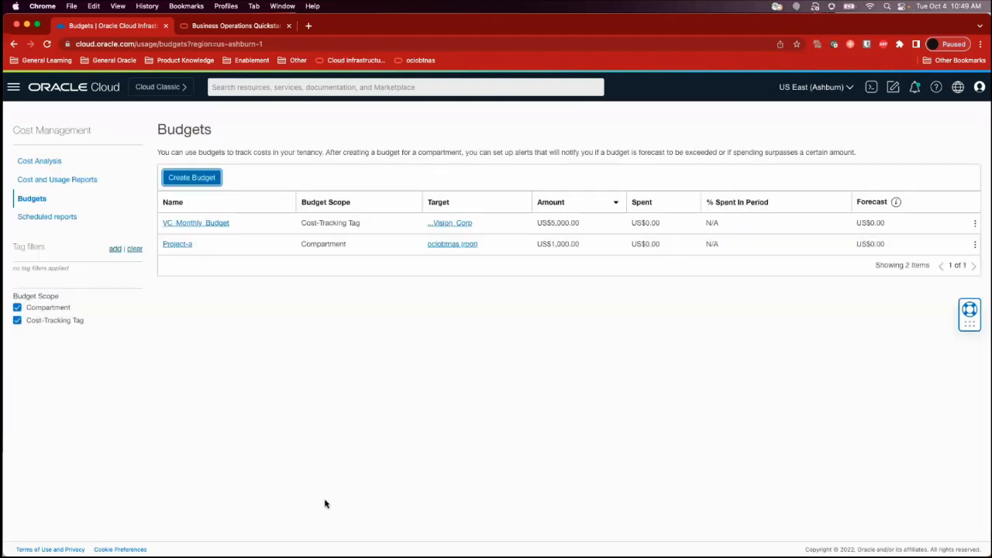
# Look over a blank Create Budget form down to its alert rule and email options, and cancel it
pyautogui.click(203, 180)
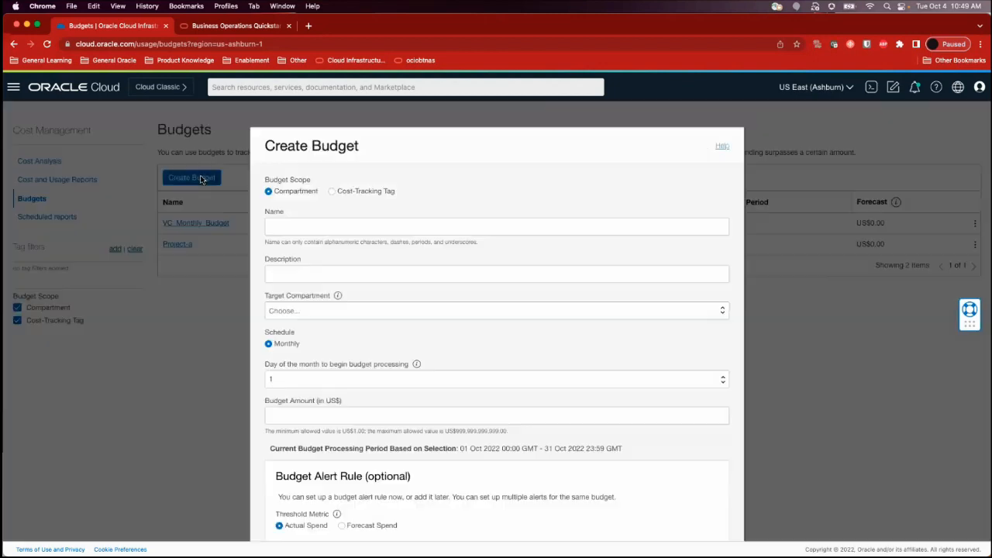
pyautogui.scroll(-5, 402, 391)
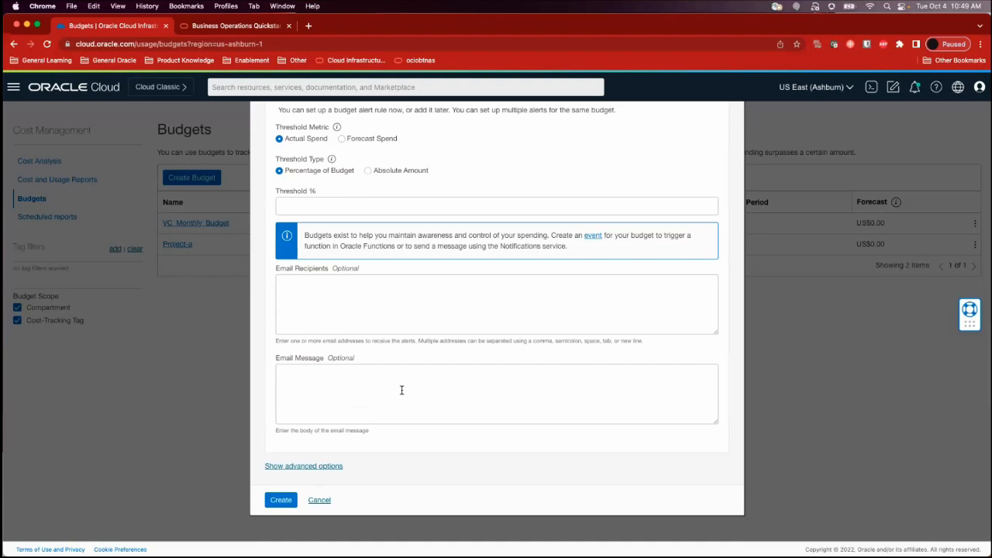
pyautogui.click(320, 500)
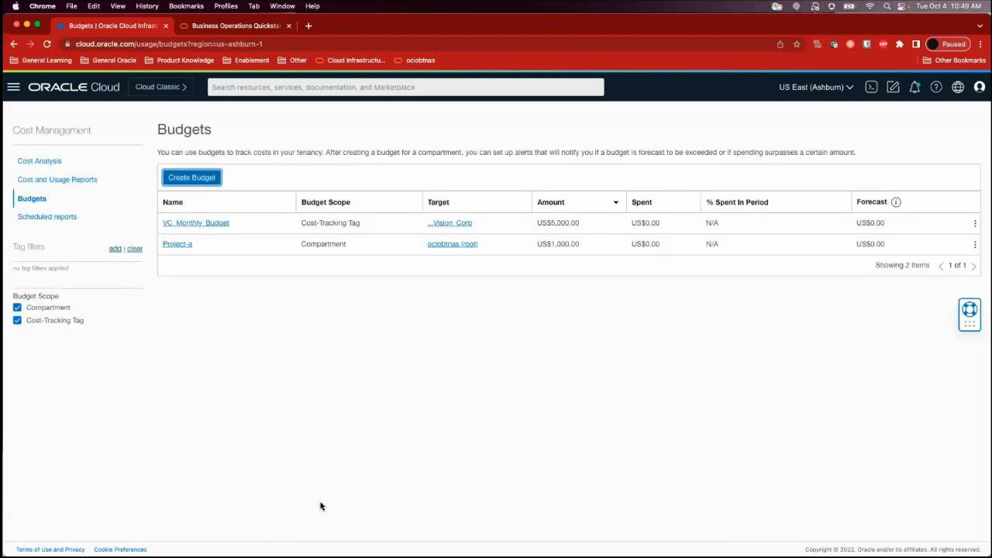
# Review the amount and budget scope in the details of VC_Monthly_Budget, and return to the budgets list
pyautogui.click(214, 225)
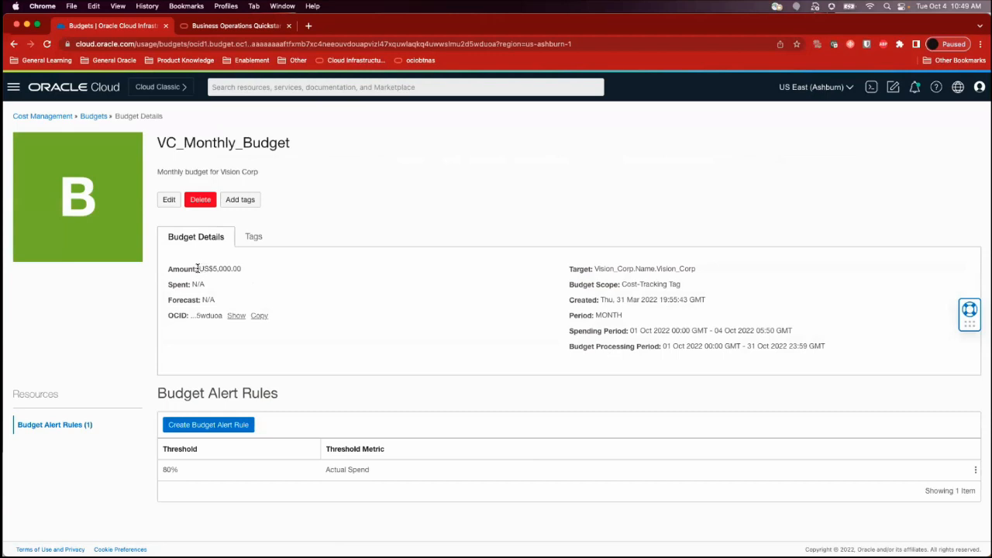
pyautogui.tripleClick(237, 266)
pyautogui.click(680, 279)
pyautogui.tripleClick(622, 286)
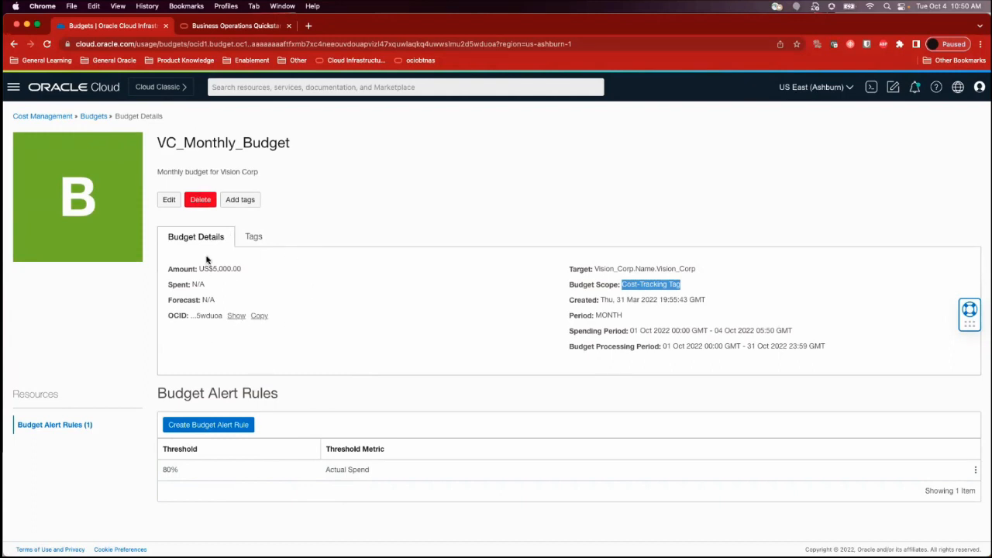
pyautogui.click(62, 117)
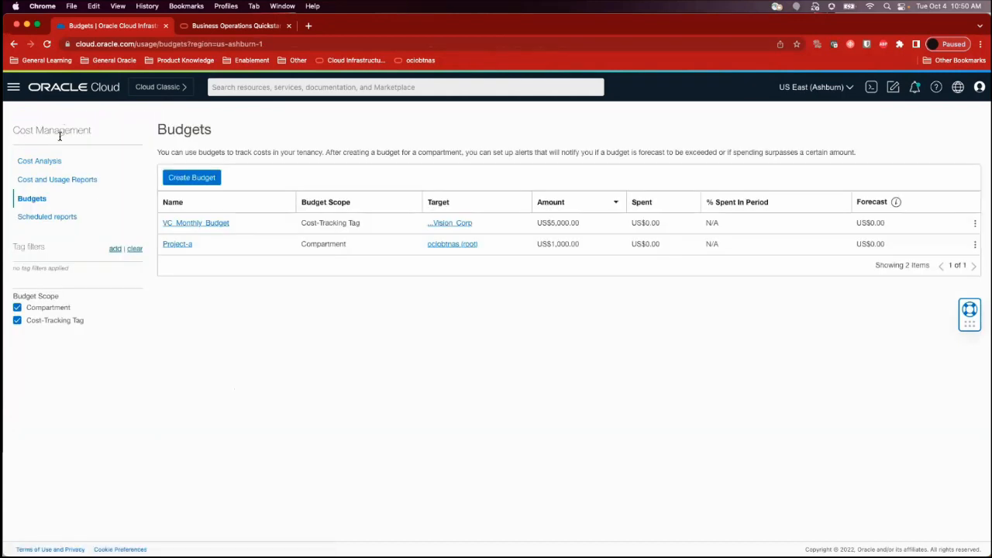
# Open Cost Analysis and examine the cost-by-date chart and the daily cost details per service
pyautogui.click(39, 160)
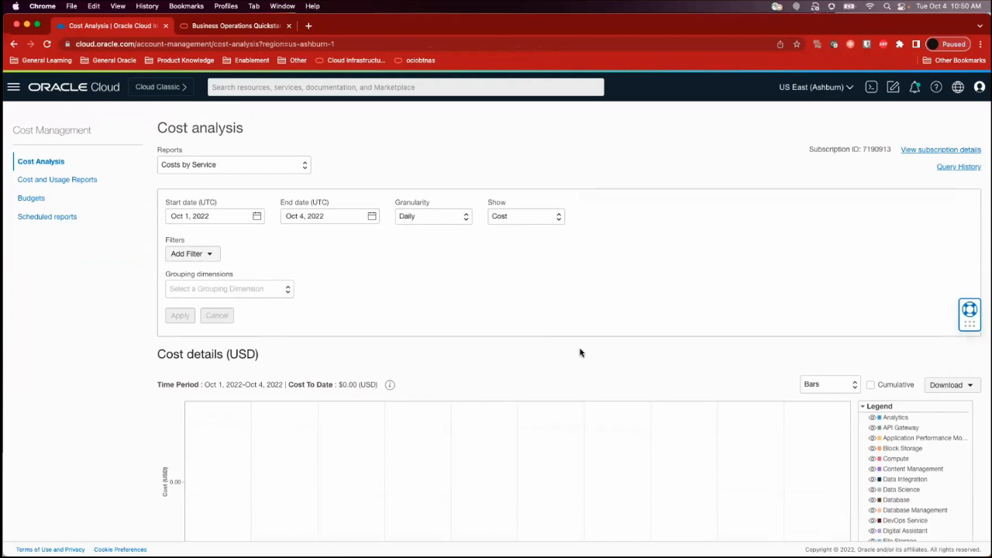
pyautogui.scroll(-3, 505, 392)
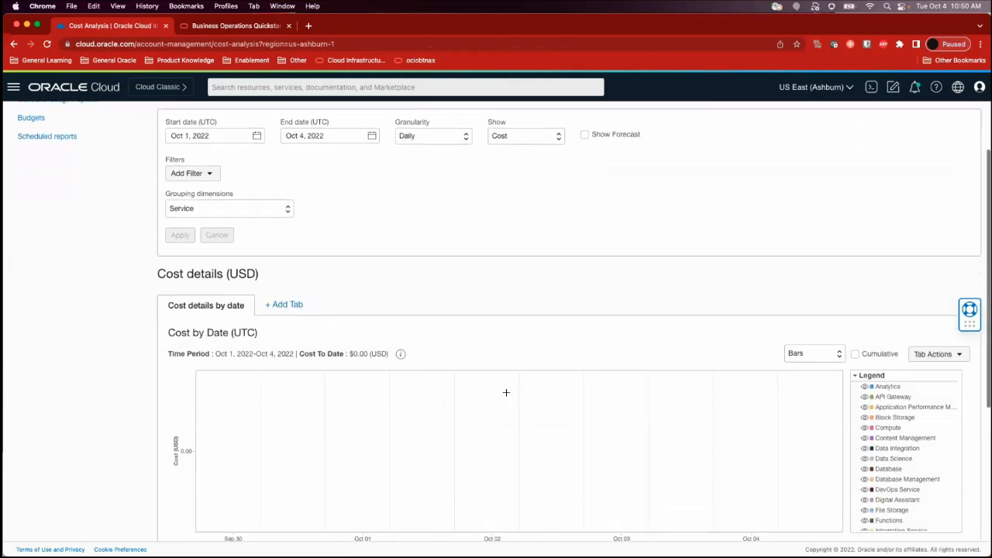
pyautogui.scroll(-5, 506, 392)
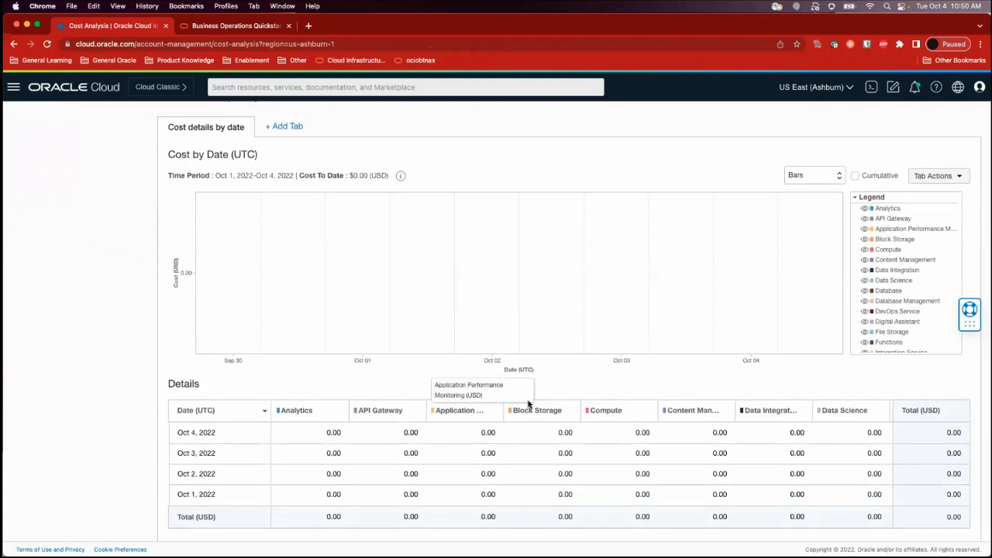
# Review the available system reports and the Granularity and Show choices for the cost analysis, keeping Costs by Service, Daily and Cost
pyautogui.scroll(7, 394, 222)
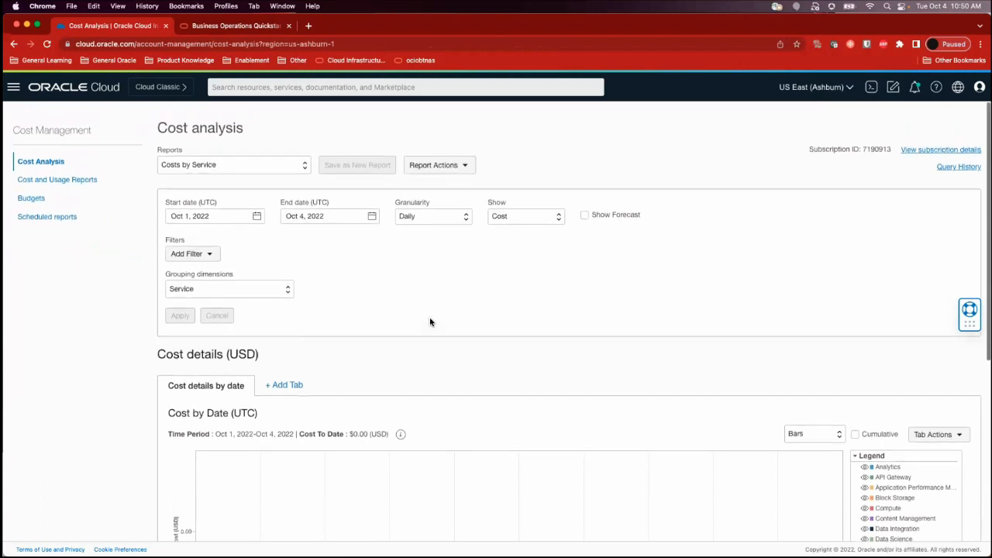
pyautogui.click(520, 217)
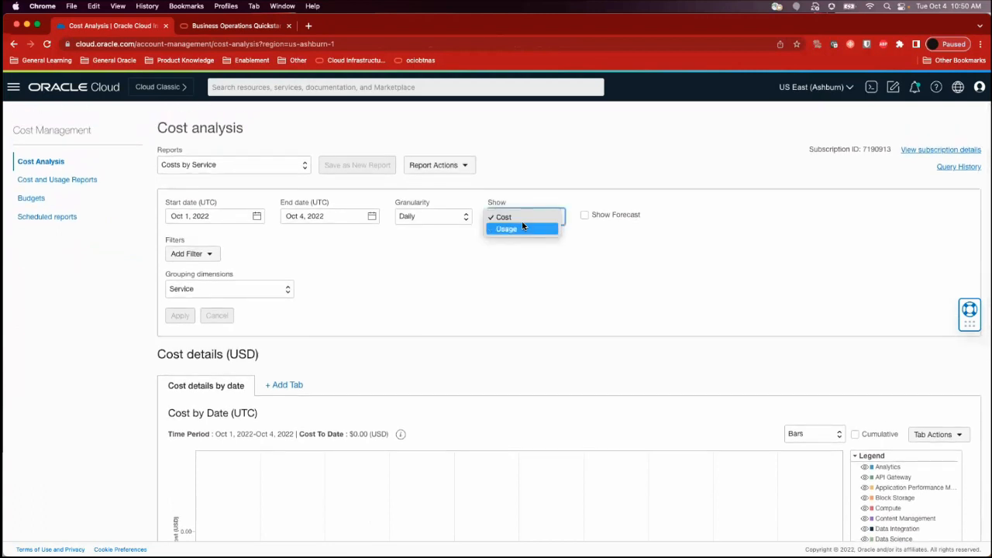
pyautogui.click(513, 254)
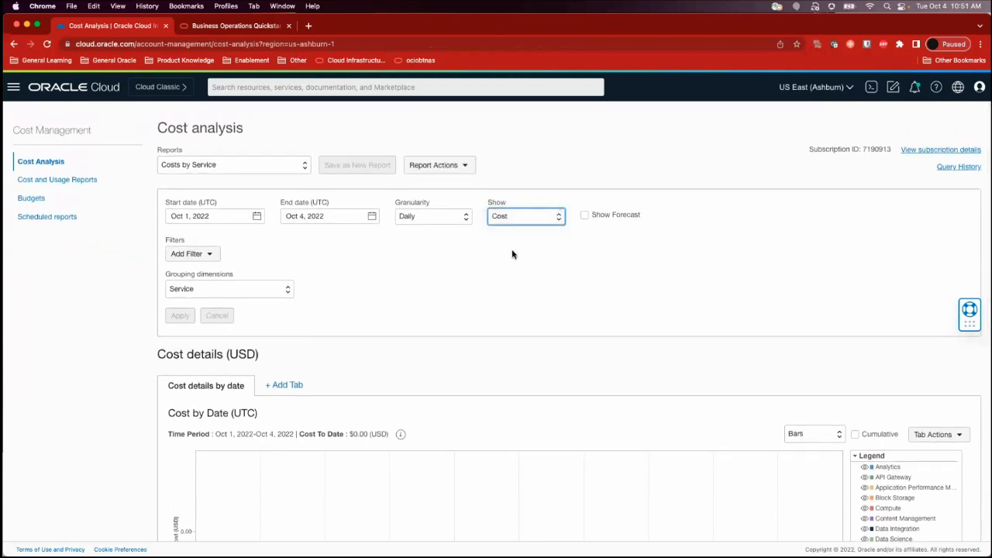
pyautogui.click(246, 165)
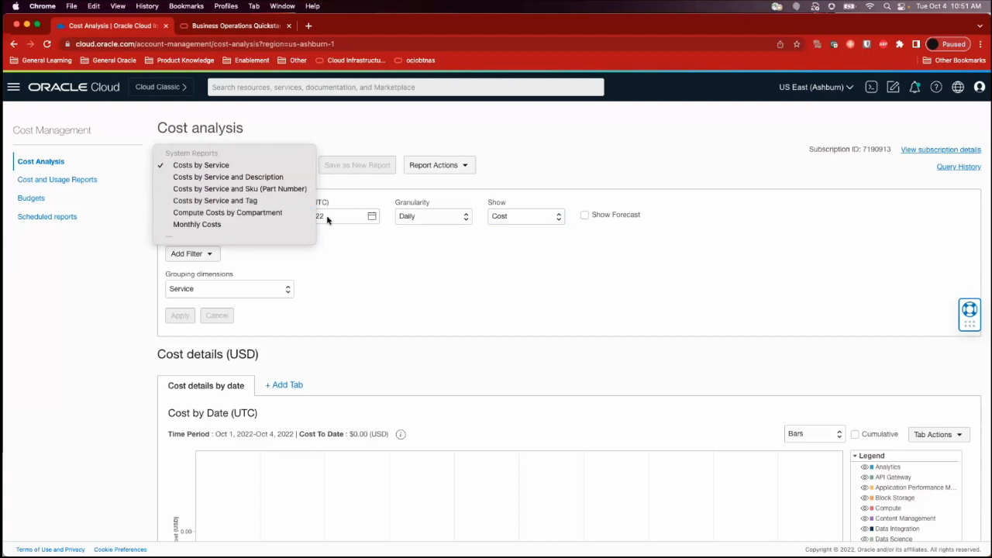
pyautogui.press('Escape')
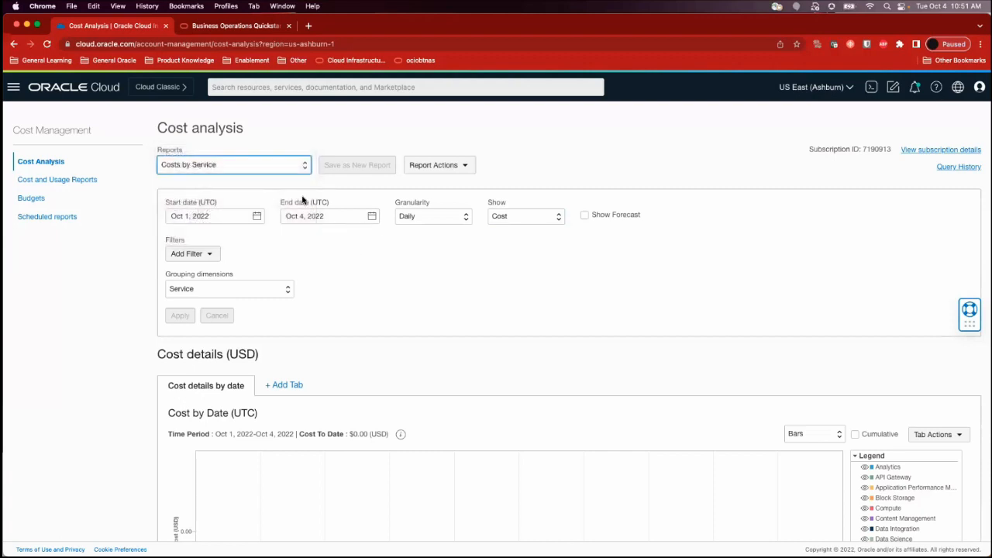
pyautogui.click(423, 220)
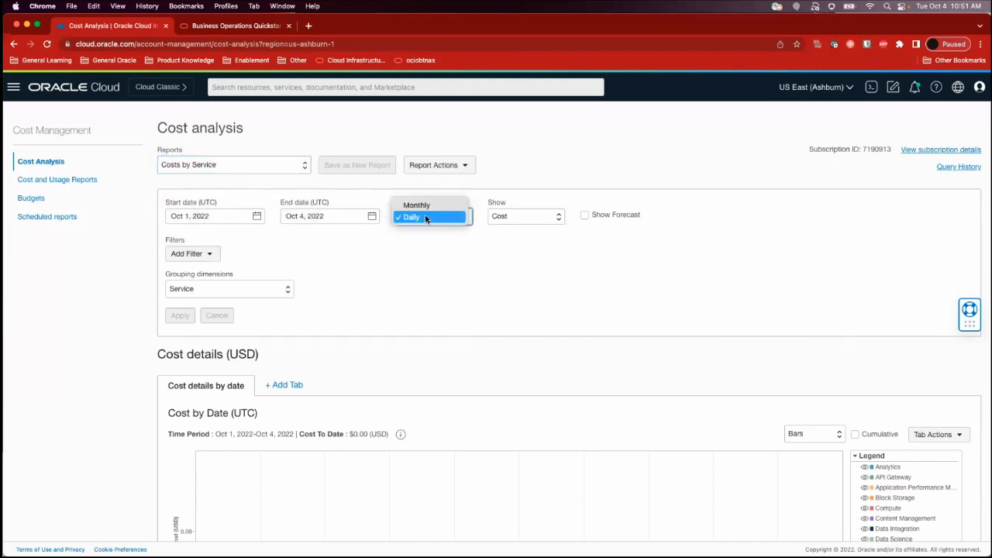
pyautogui.press('Escape')
# Switch the cost analysis to show Usage, and set it back to Cost
pyautogui.click(522, 222)
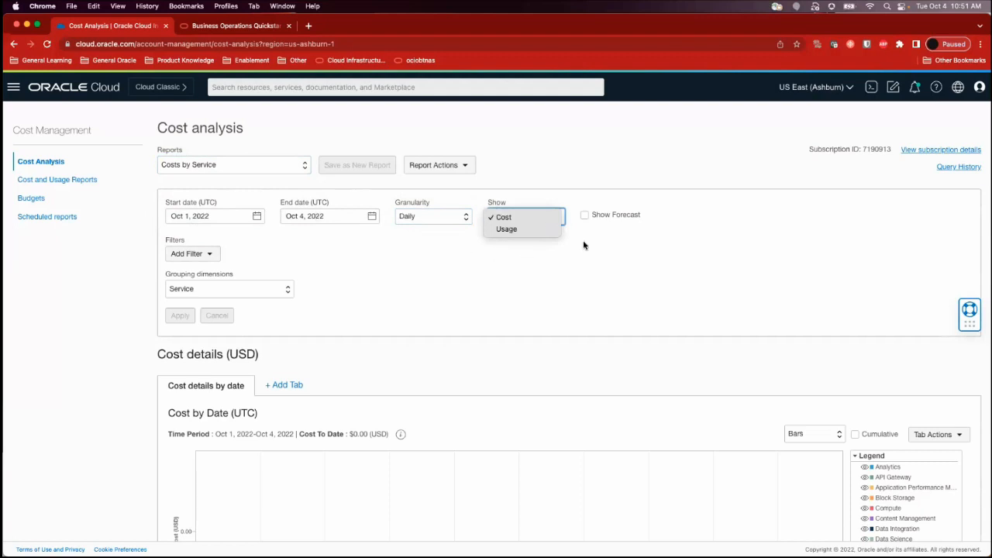
pyautogui.click(507, 235)
pyautogui.click(524, 215)
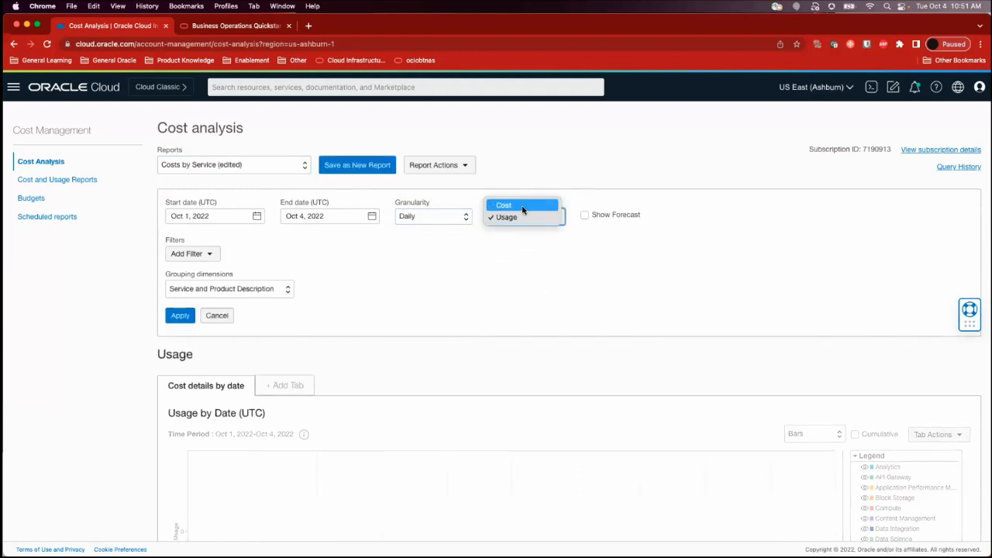
pyautogui.click(522, 209)
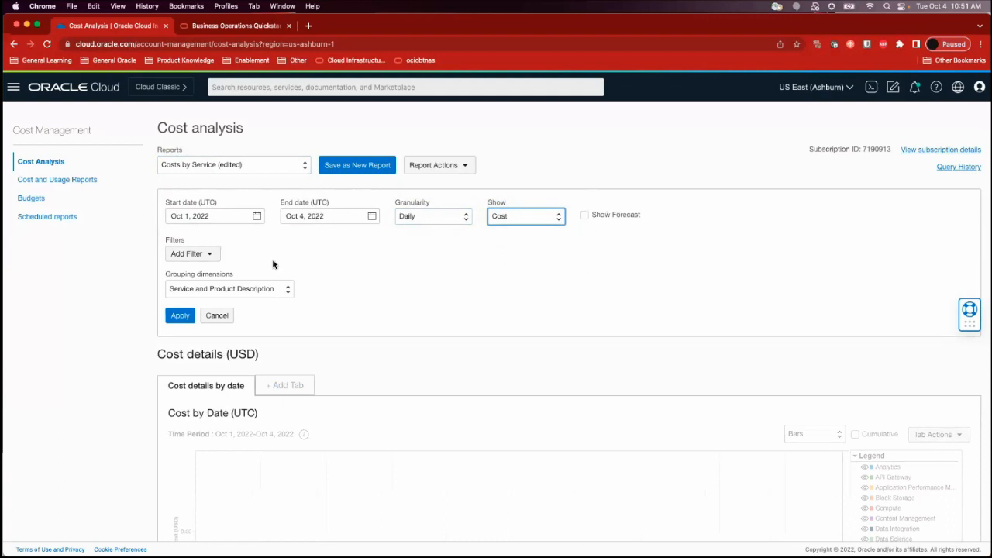
# Examine the cost-by-date chart, its legend and the daily details table, and open the Cost and Usage Reports list
pyautogui.scroll(-2, 333, 356)
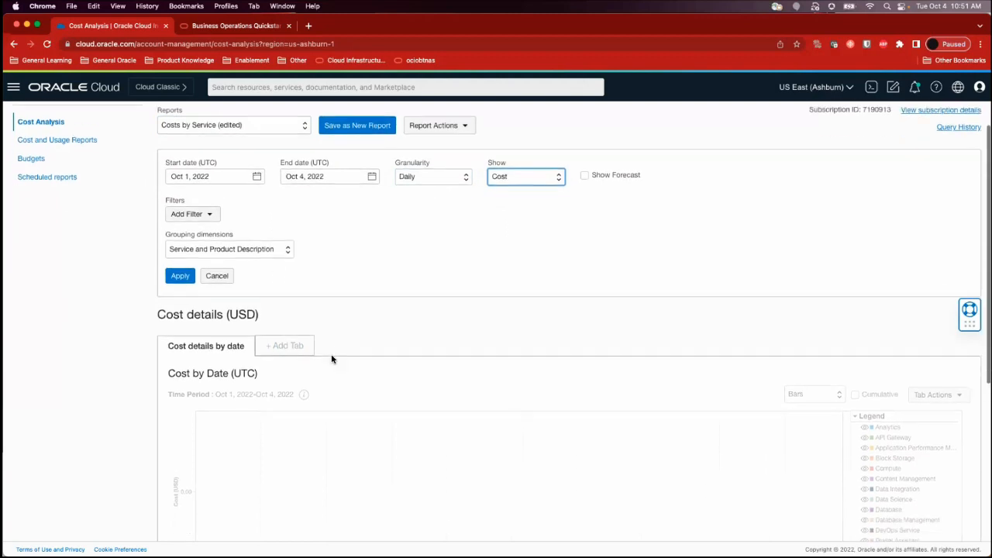
pyautogui.scroll(-5, 399, 373)
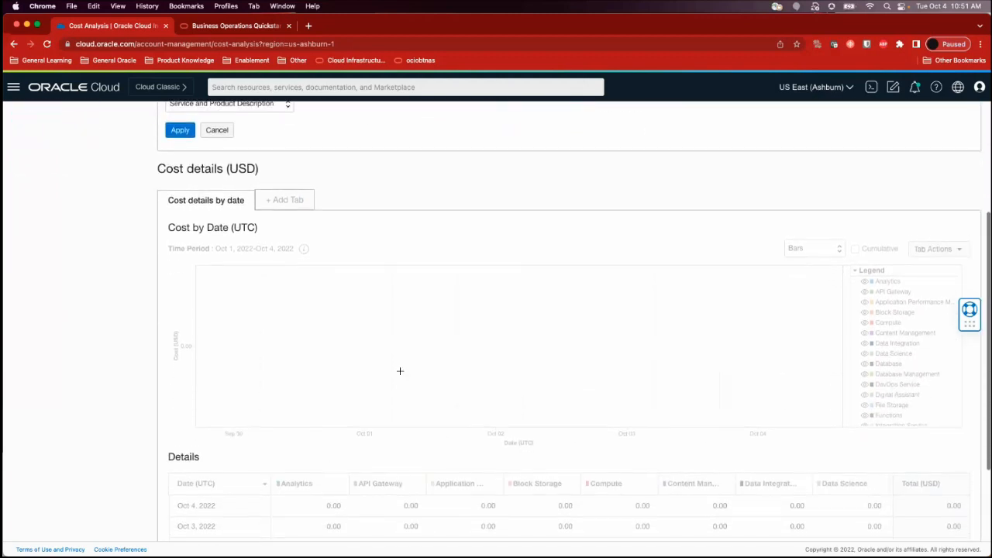
pyautogui.scroll(-3, 560, 341)
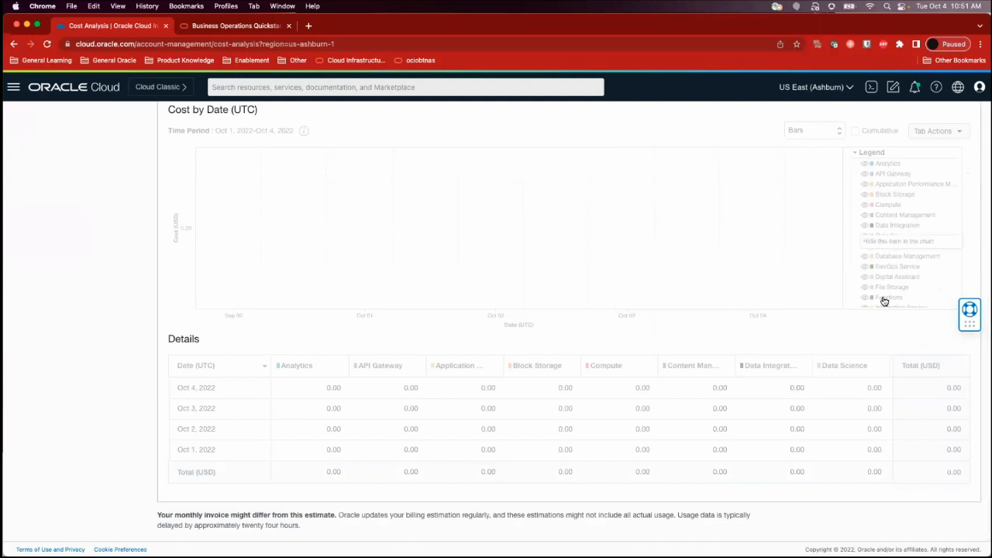
pyautogui.scroll(8, 724, 266)
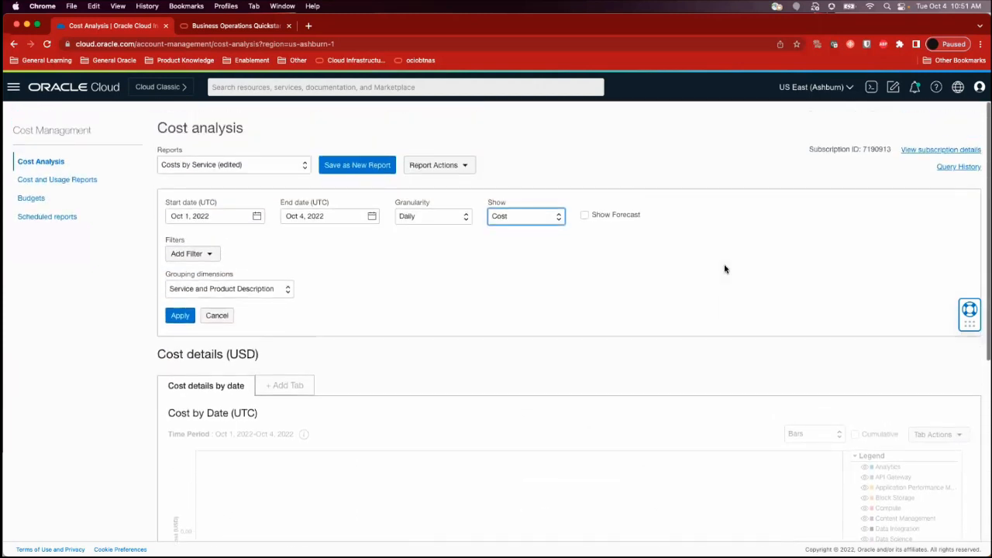
pyautogui.click(79, 180)
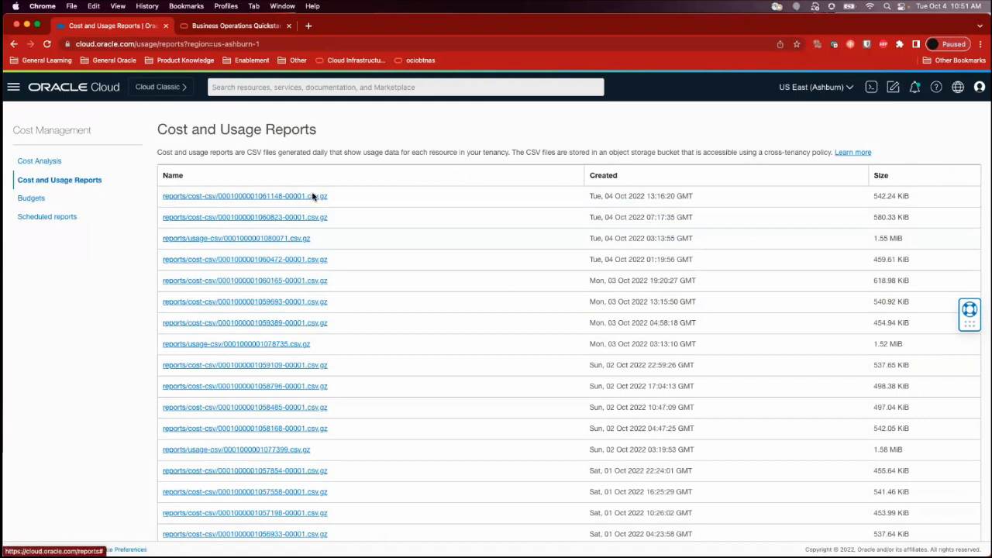
# Open a new Create Budget form from the budgets list and review its monthly schedule, processing day, amount and alert rule fields
pyautogui.click(39, 199)
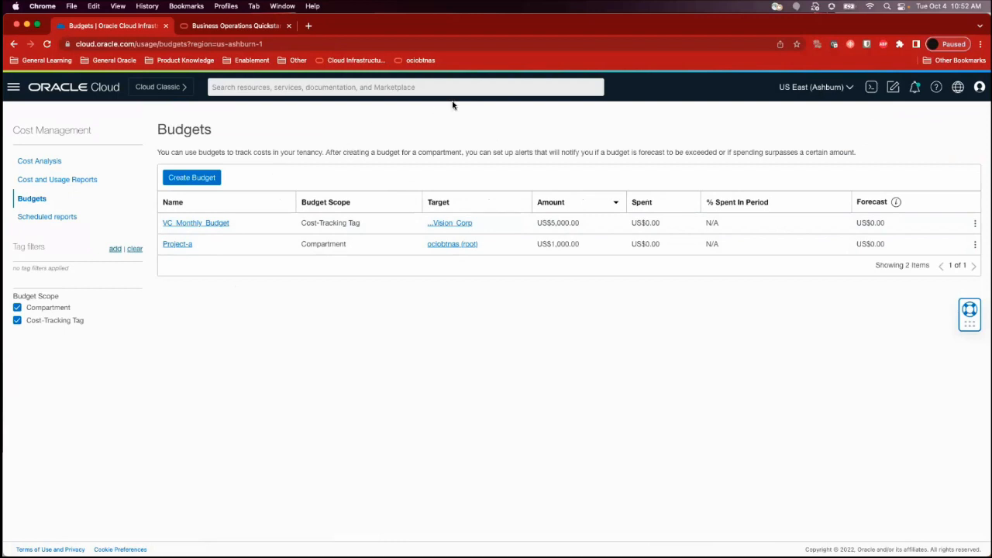
pyautogui.click(196, 183)
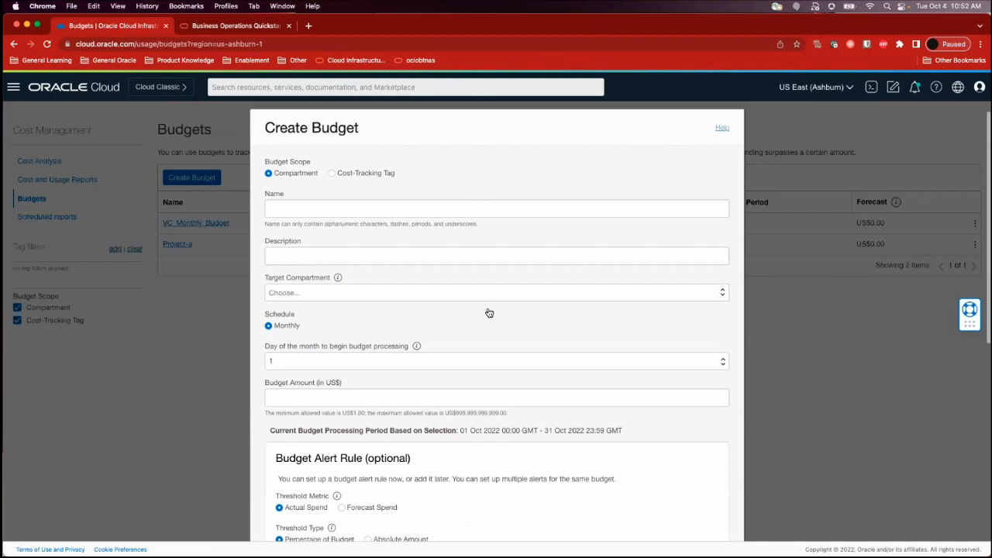
pyautogui.scroll(-1, 488, 321)
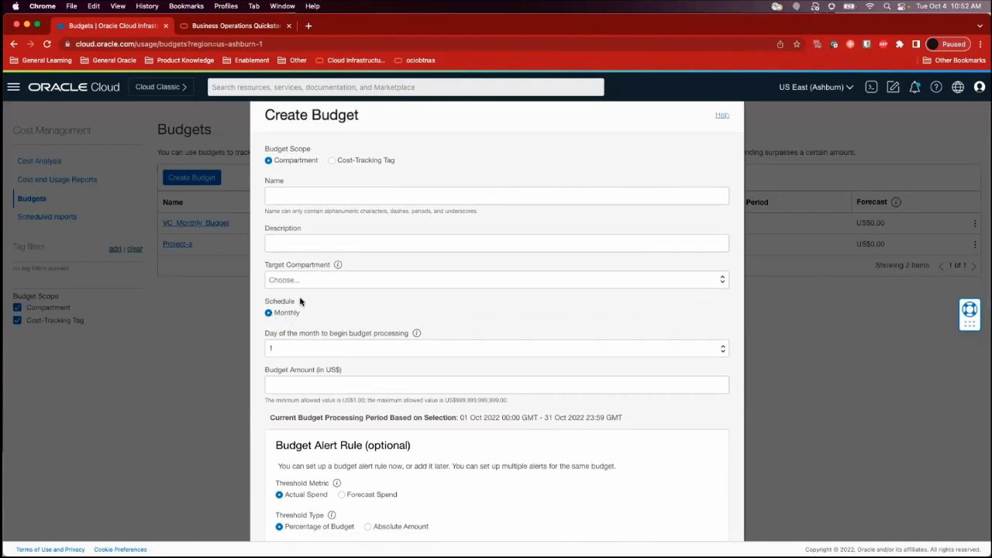
pyautogui.moveTo(266, 301); pyautogui.dragTo(307, 315)
pyautogui.click(333, 316)
pyautogui.scroll(-3, 333, 317)
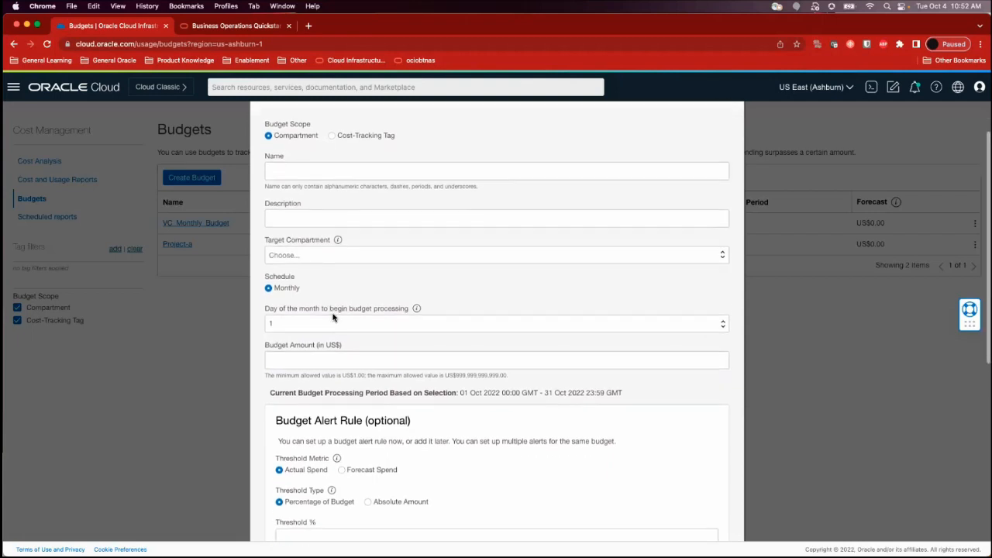
pyautogui.scroll(-2, 333, 317)
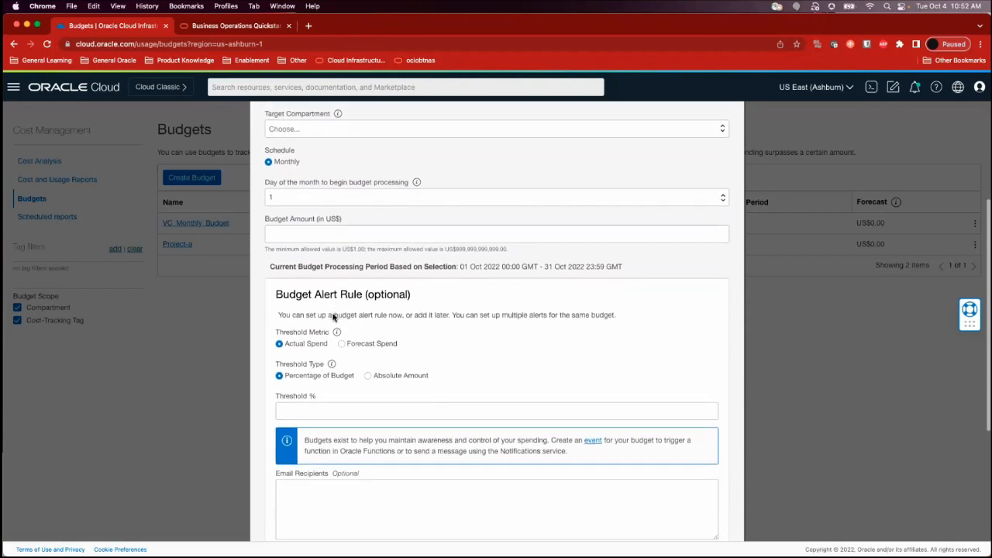
pyautogui.scroll(2, 333, 317)
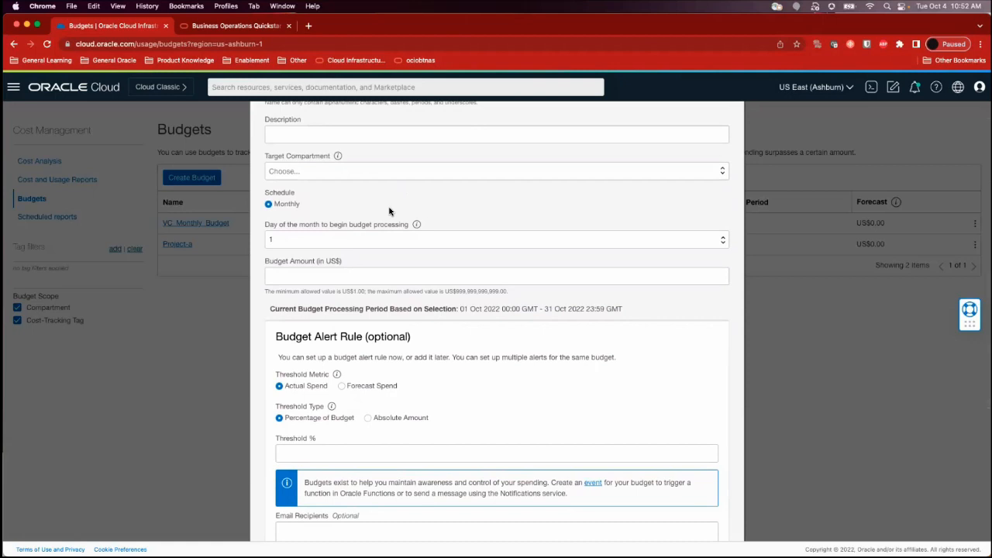
pyautogui.scroll(3, 389, 211)
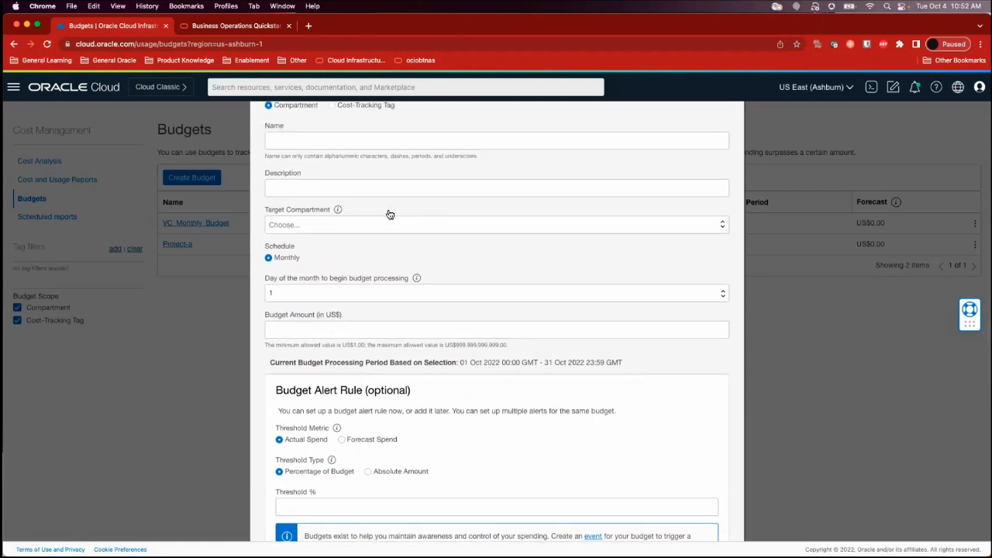
pyautogui.scroll(3, 392, 261)
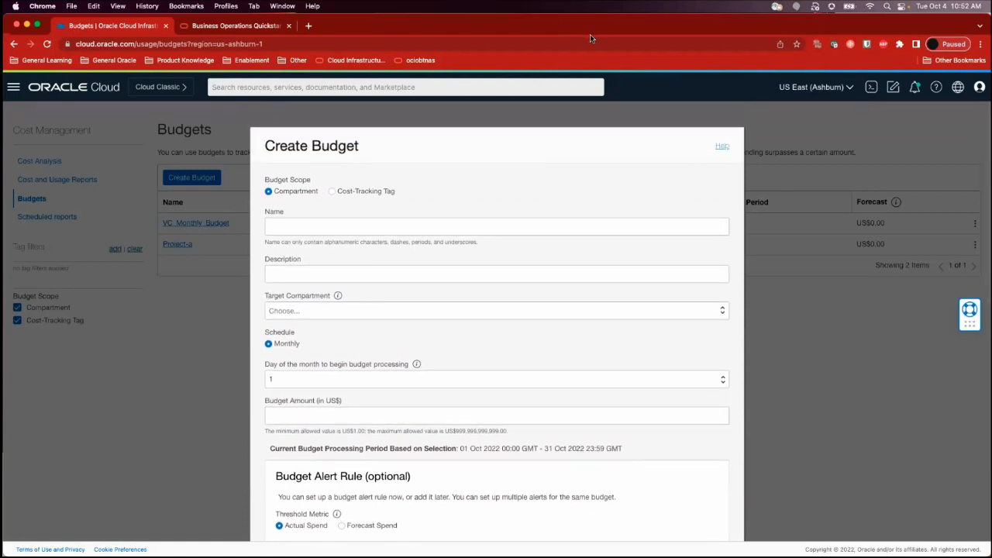
pyautogui.scroll(-2, 468, 264)
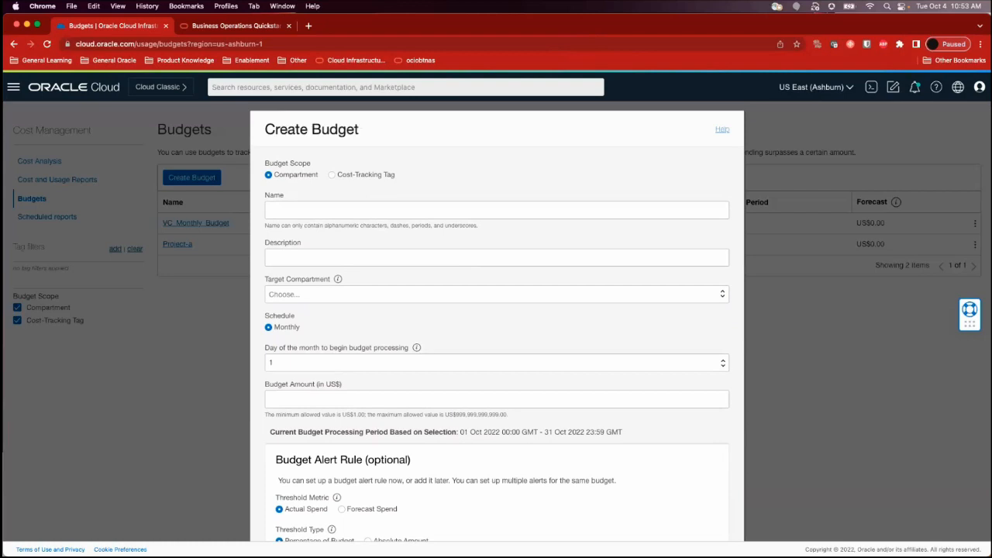
# Set the budget scope to Cost-Tracking Tag and select Vision_Corp as the tag namespace
pyautogui.click(331, 175)
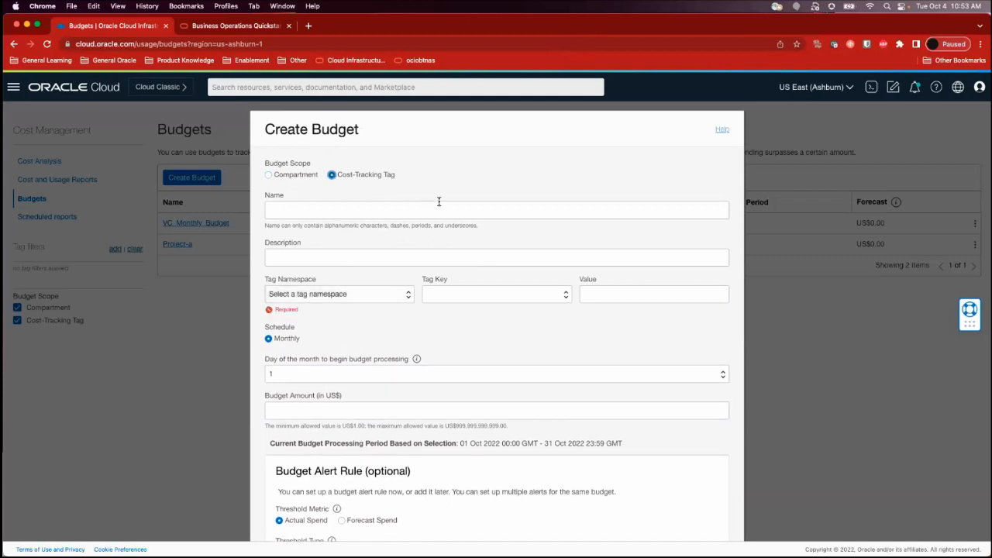
pyautogui.scroll(-2, 439, 201)
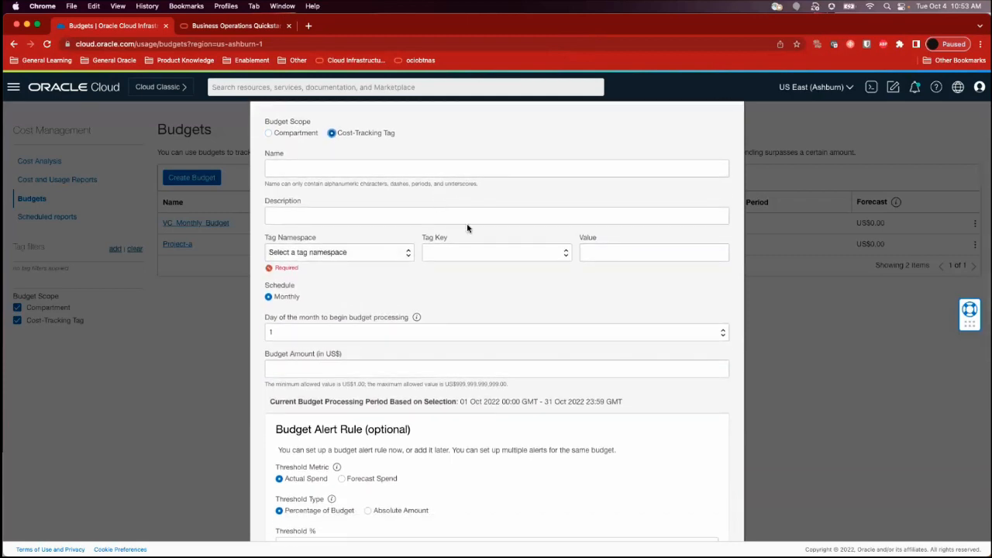
pyautogui.scroll(-2, 525, 301)
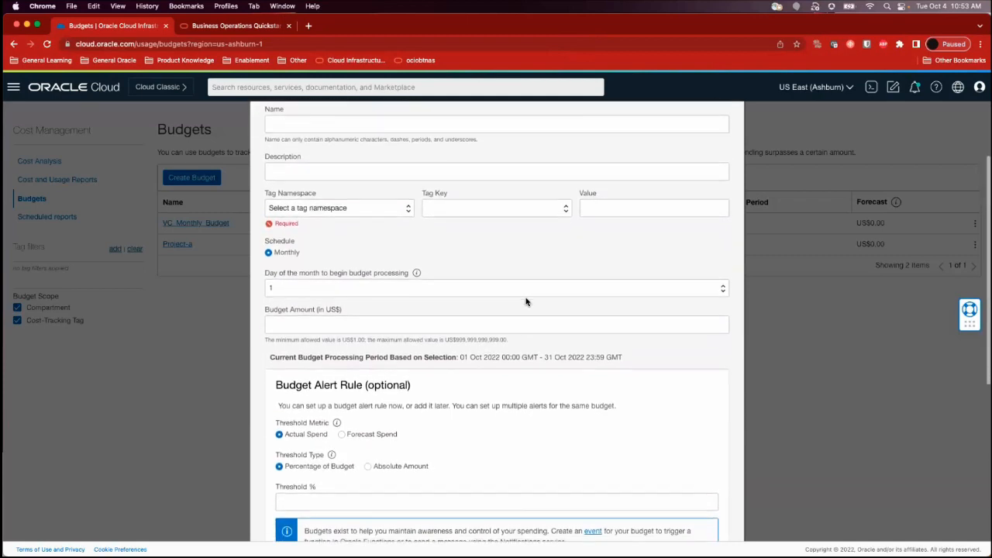
pyautogui.scroll(-2, 539, 389)
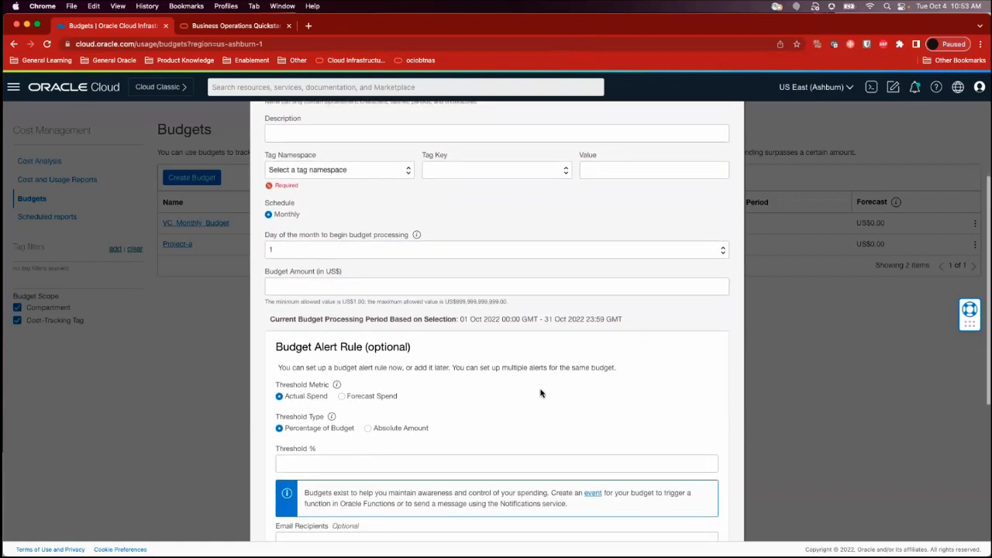
pyautogui.scroll(5, 380, 252)
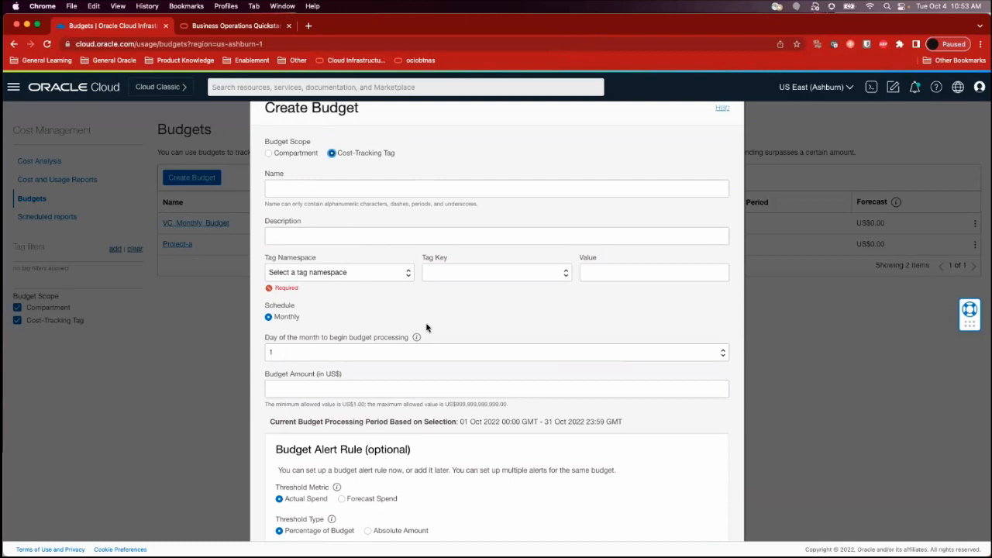
pyautogui.scroll(-1, 426, 328)
pyautogui.click(449, 265)
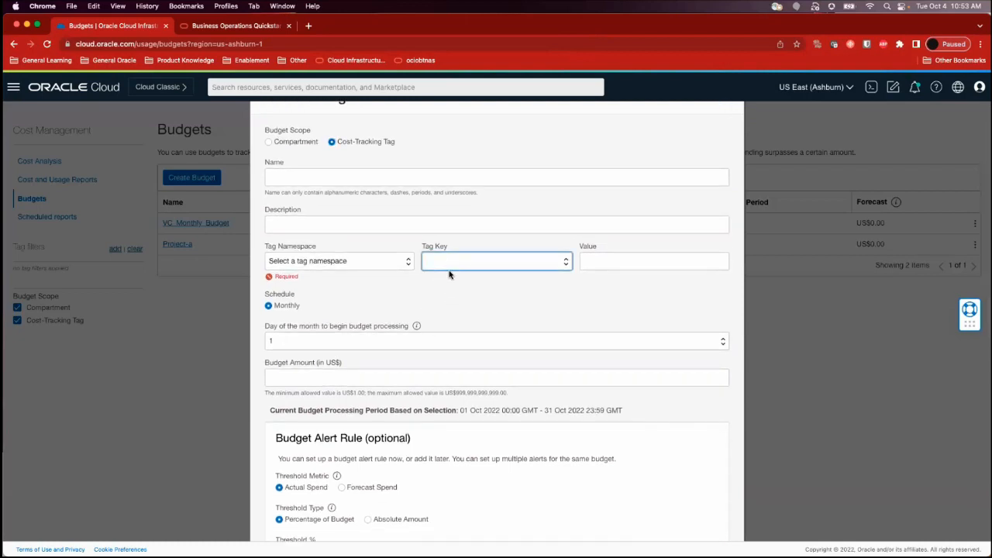
pyautogui.click(382, 264)
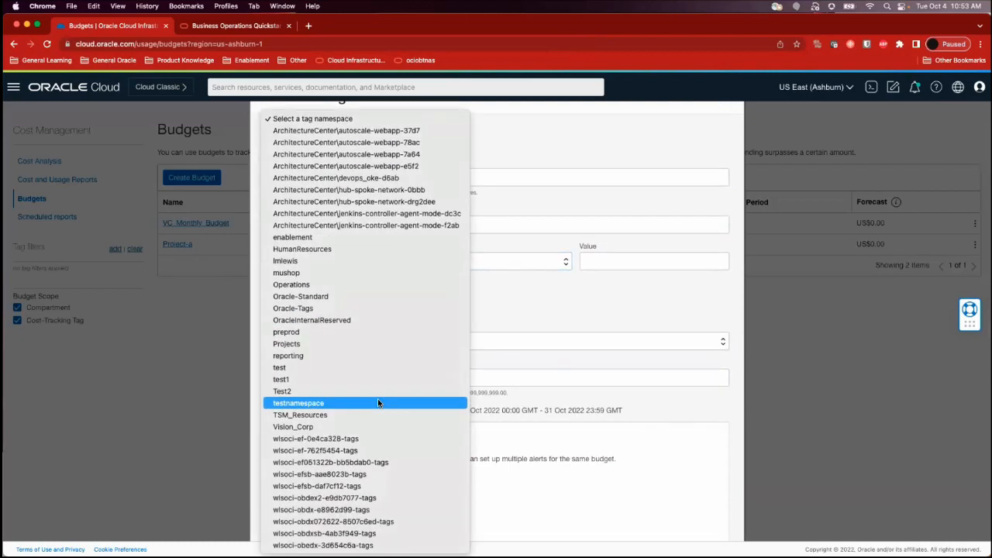
pyautogui.click(371, 424)
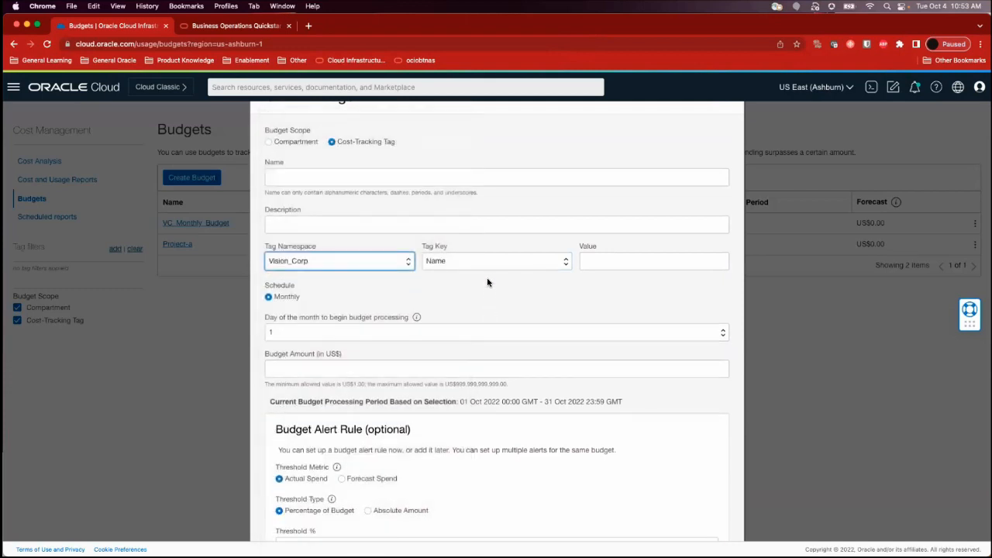
# Look over the tag-based budget form, including the alert threshold, email recipients and message fields
pyautogui.scroll(-8, 546, 309)
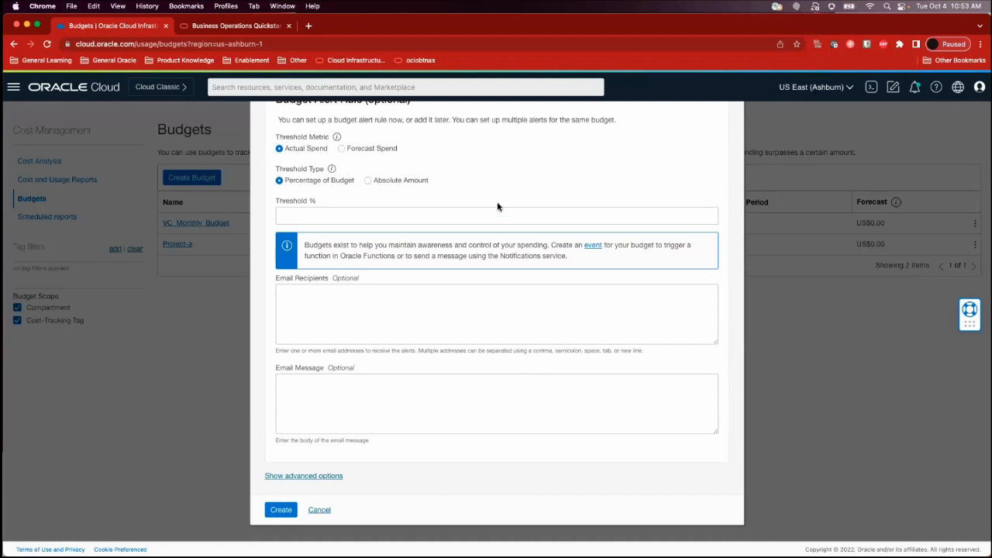
pyautogui.scroll(1, 497, 206)
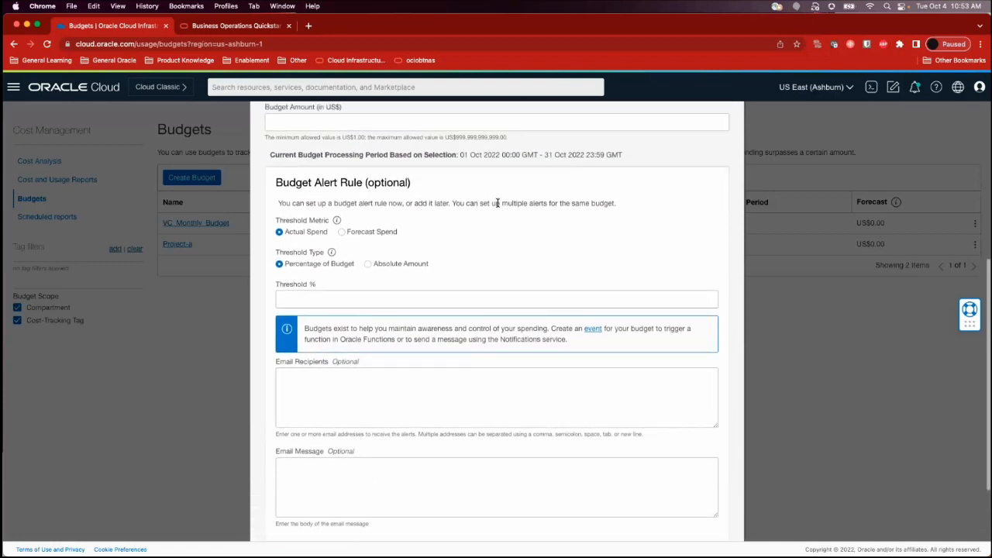
pyautogui.scroll(3, 497, 205)
pyautogui.scroll(5, 498, 203)
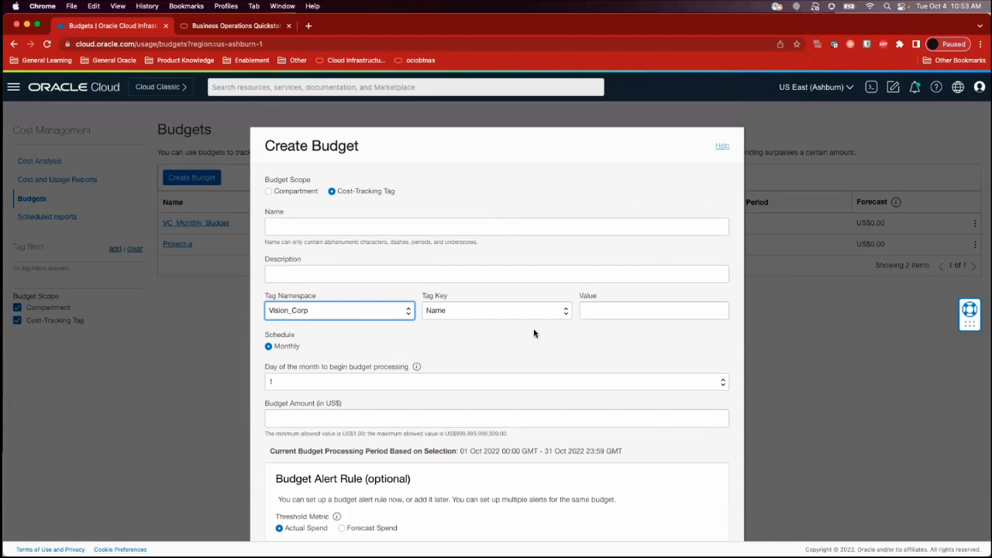
pyautogui.scroll(-1, 533, 332)
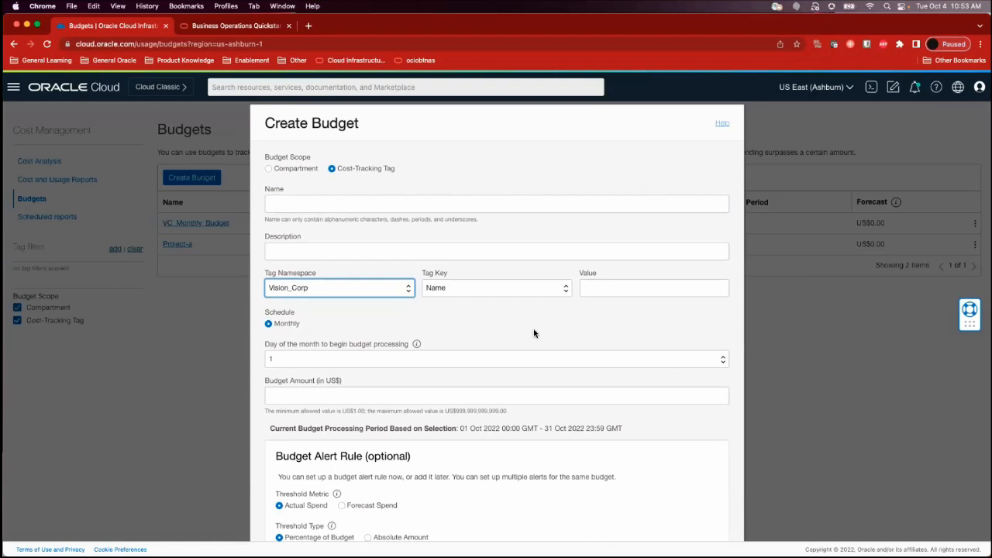
# Check the remaining alert rule fields of the tag-based budget form and discard the form without creating a budget
pyautogui.scroll(-7, 535, 326)
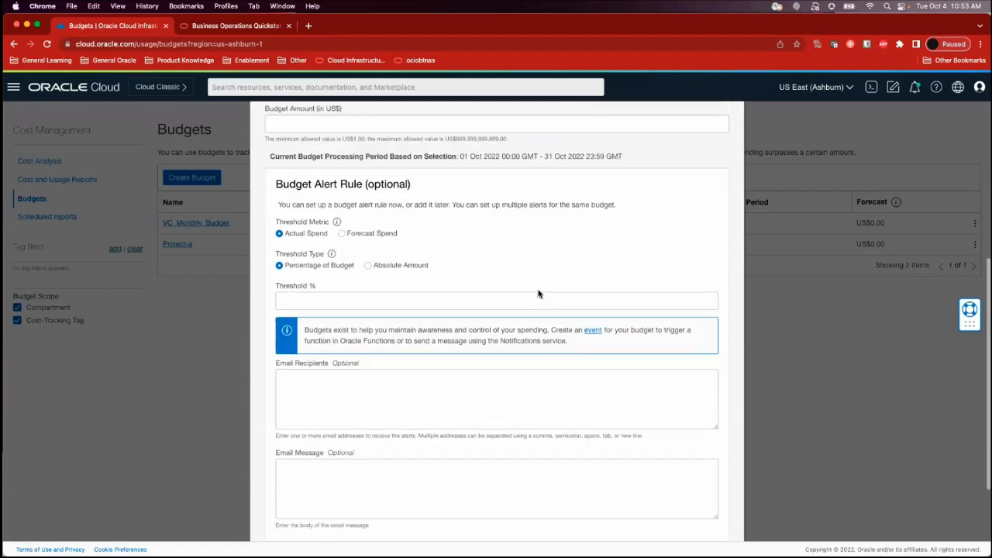
pyautogui.scroll(-3, 539, 293)
pyautogui.click(321, 502)
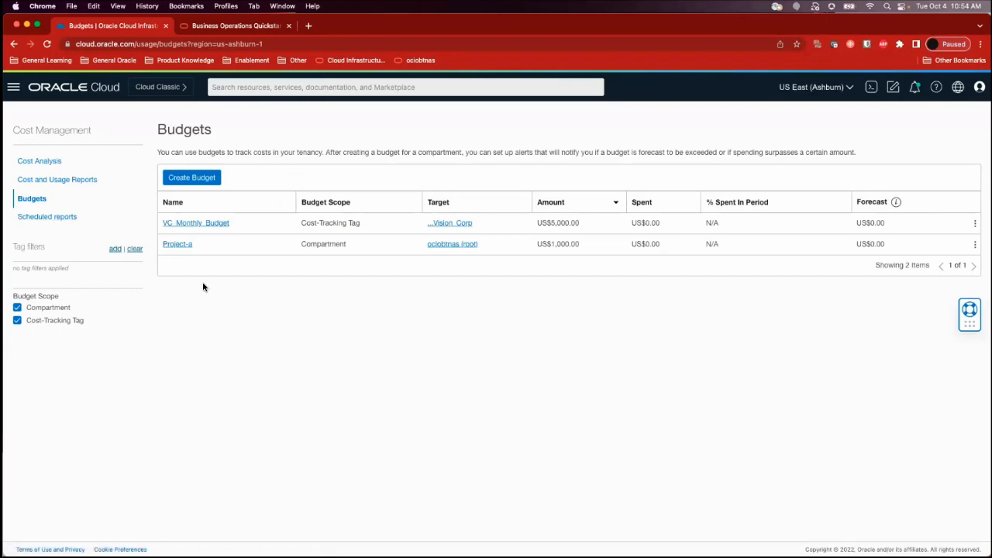
# Open the Limits, Quotas and Usage page under Governance & Administration and look over the Compute service limits
pyautogui.click(19, 92)
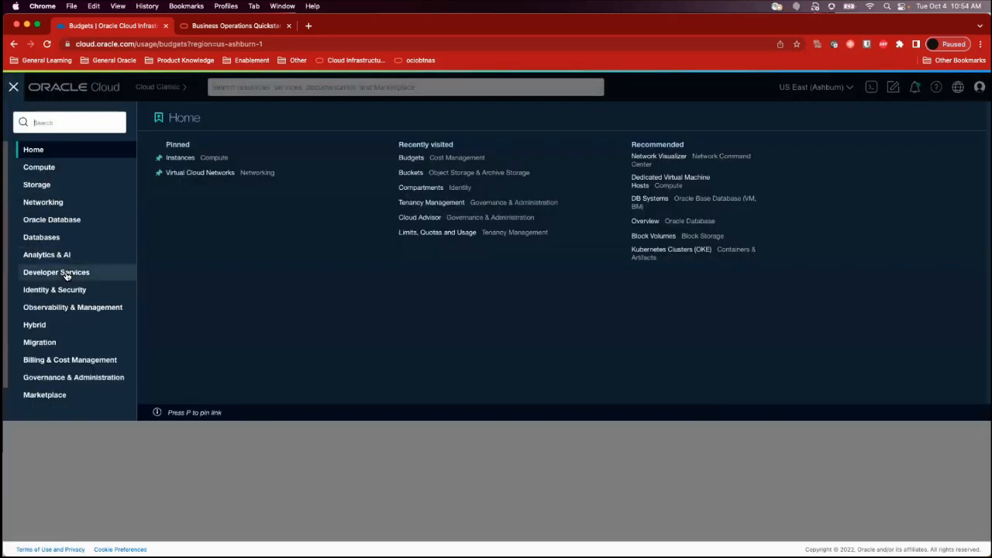
pyautogui.click(55, 378)
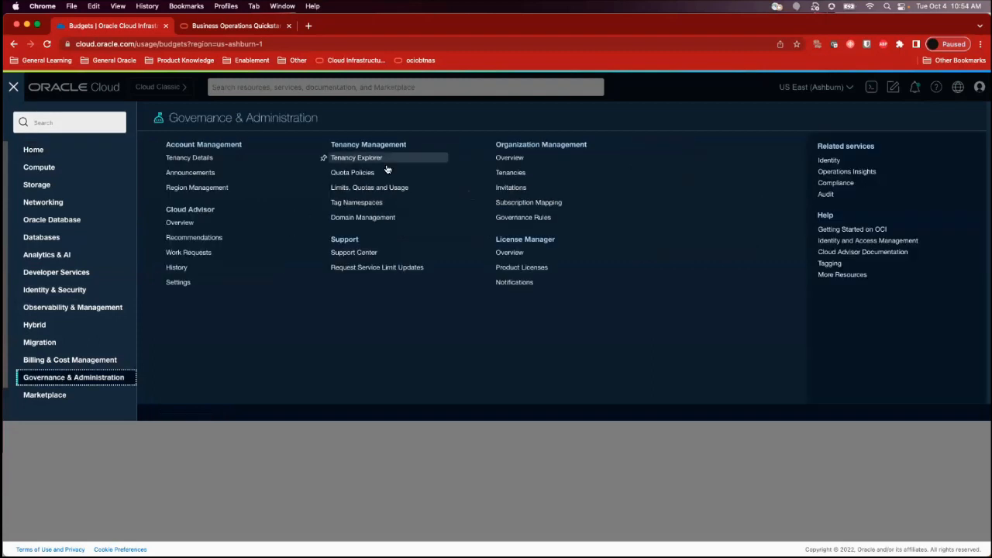
pyautogui.click(333, 187)
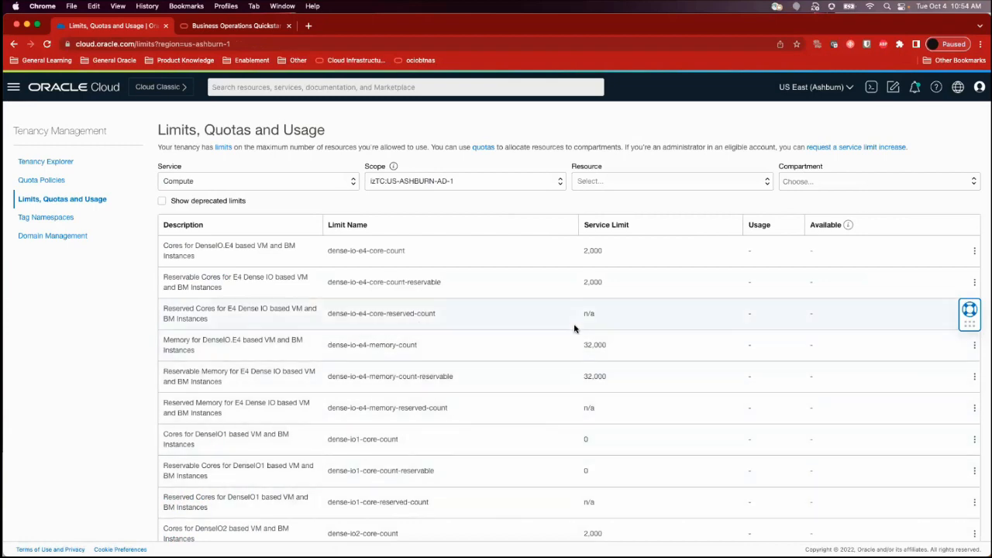
pyautogui.scroll(-1, 611, 458)
pyautogui.scroll(-1, 611, 458)
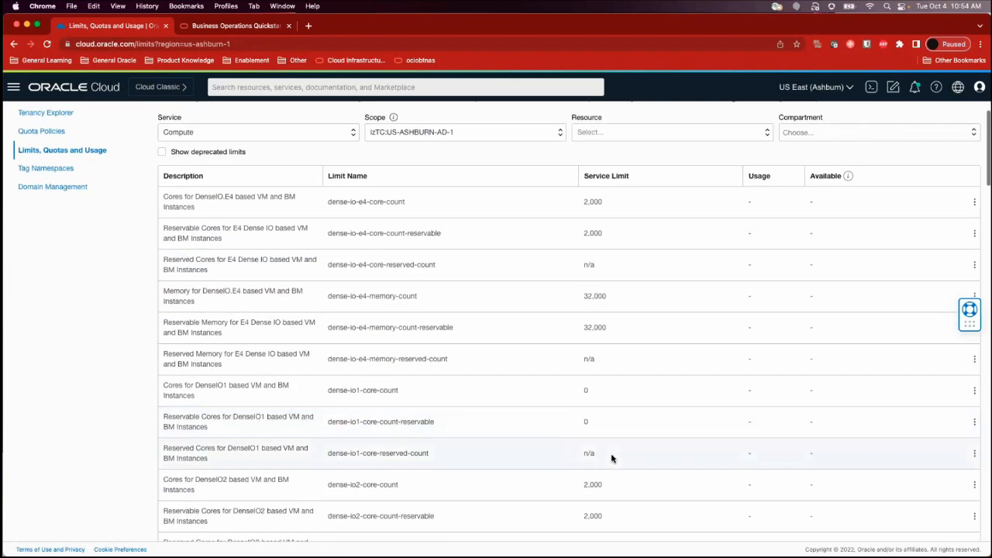
pyautogui.scroll(-1, 598, 349)
pyautogui.scroll(-2, 596, 357)
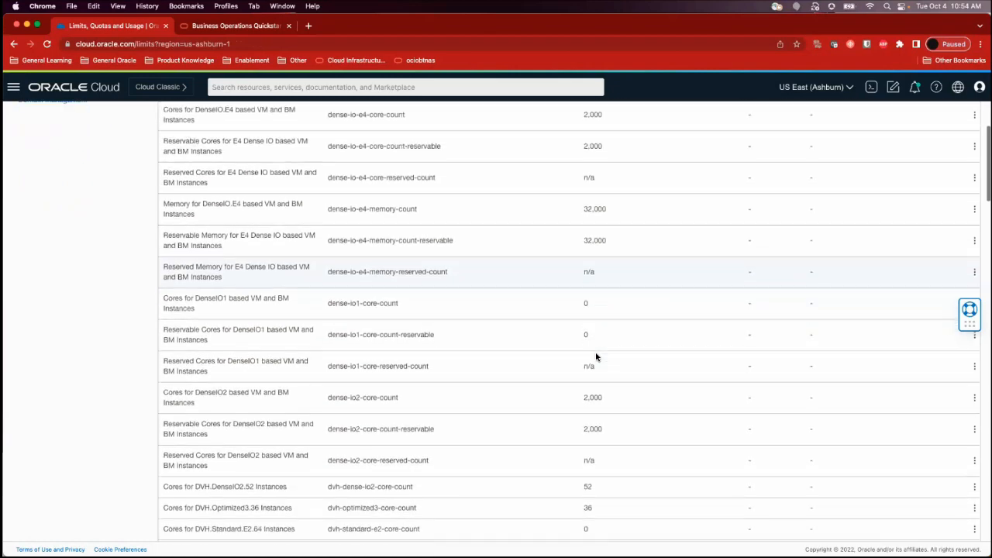
pyautogui.scroll(3, 596, 357)
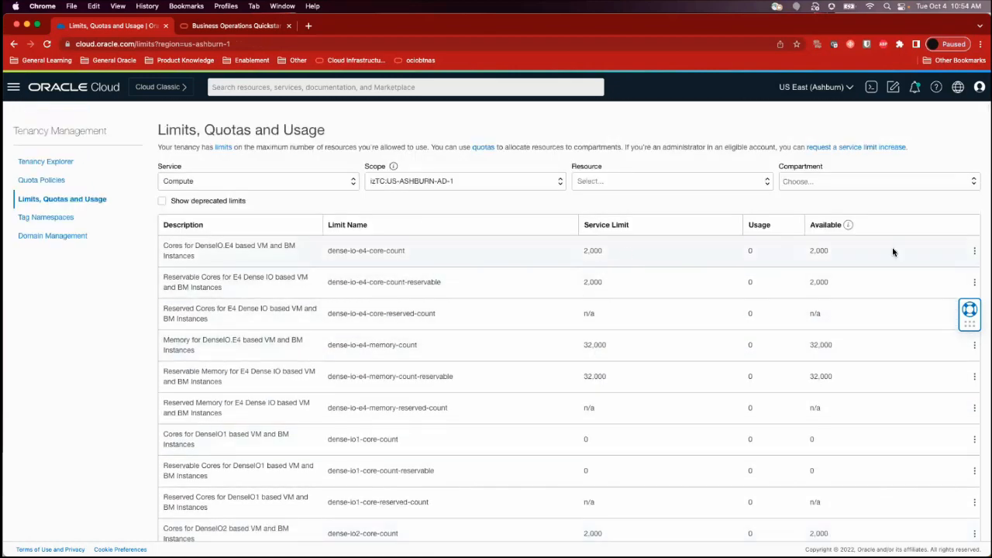
# Generate a quota policy stub for the dense-io-e4-core-count limit, copy its statement and close the stub dialog
pyautogui.click(974, 251)
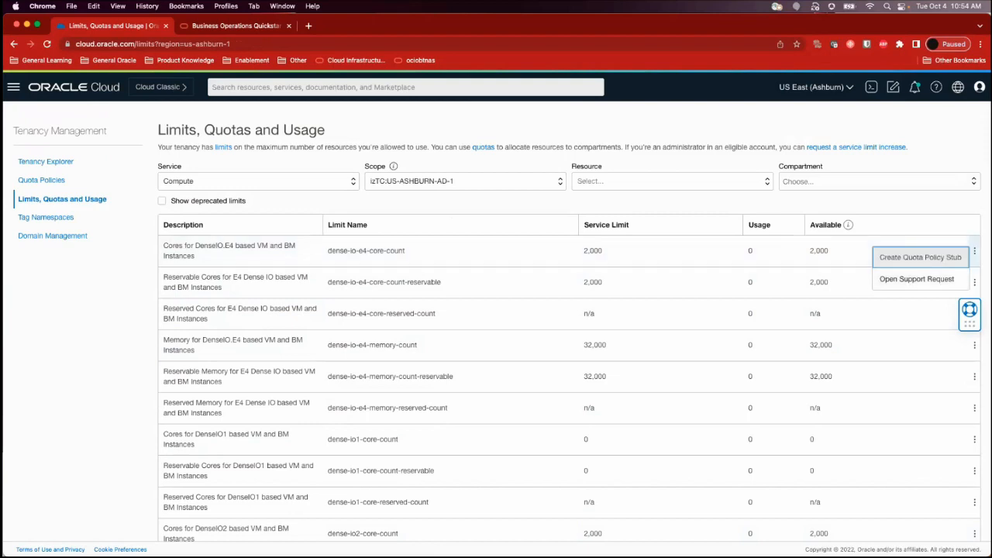
pyautogui.click(920, 256)
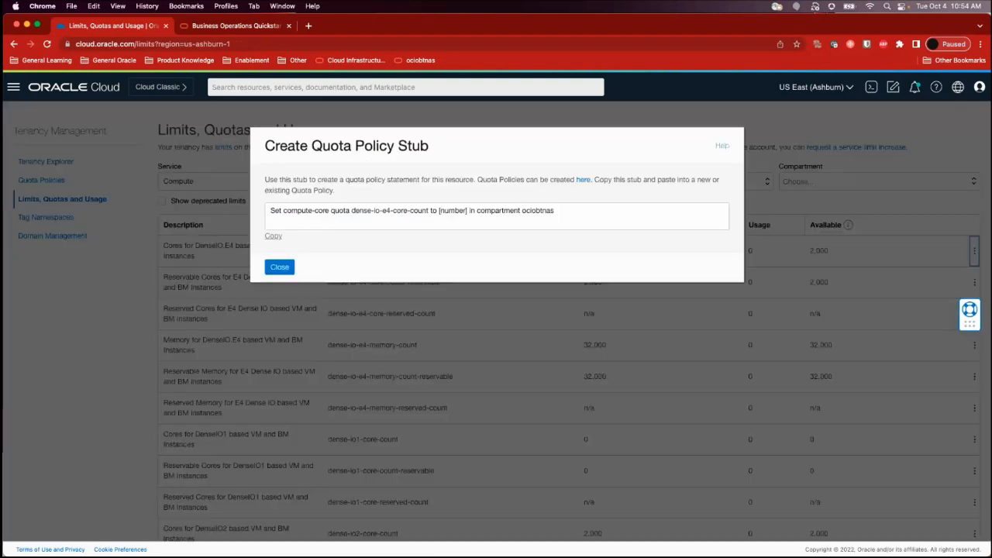
pyautogui.tripleClick(307, 207)
pyautogui.press('super+c')
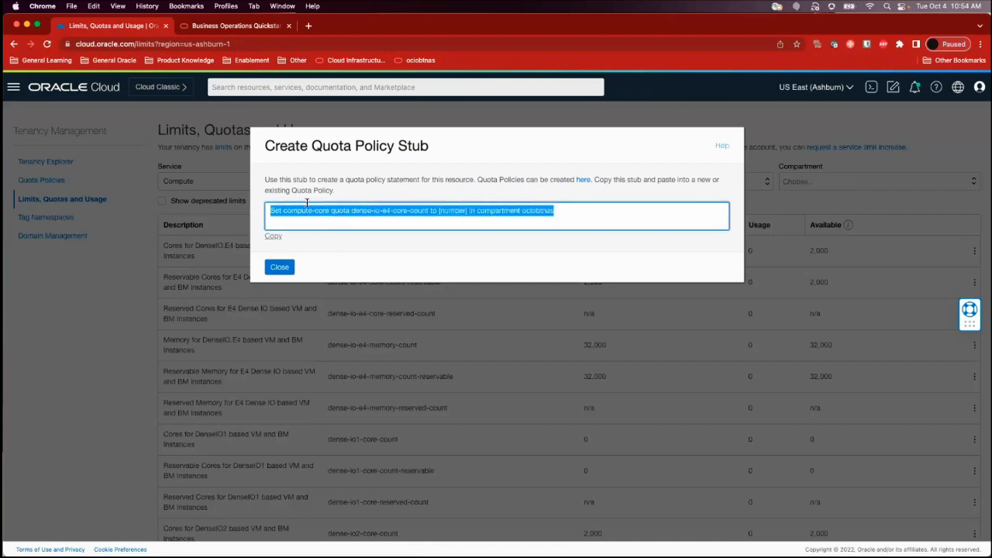
pyautogui.click(274, 237)
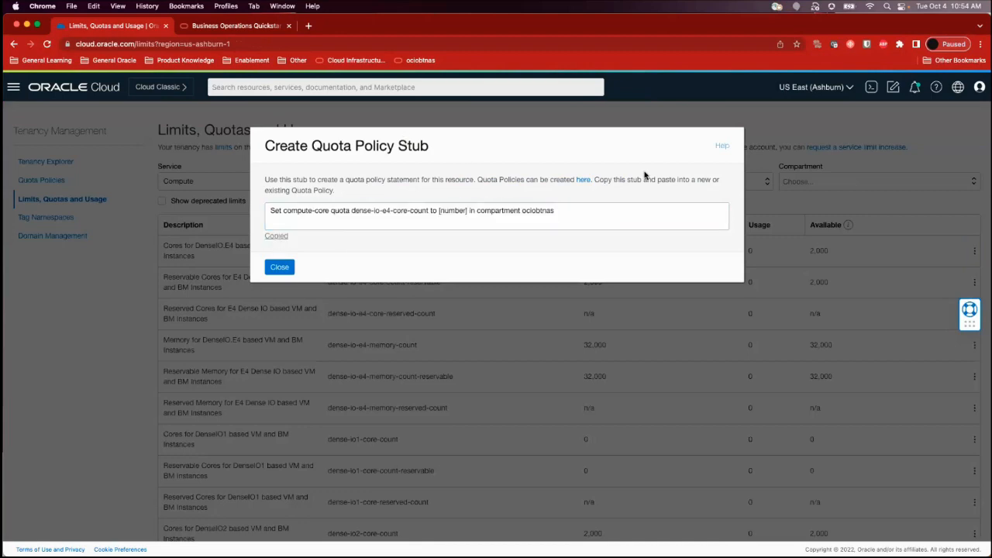
pyautogui.click(279, 266)
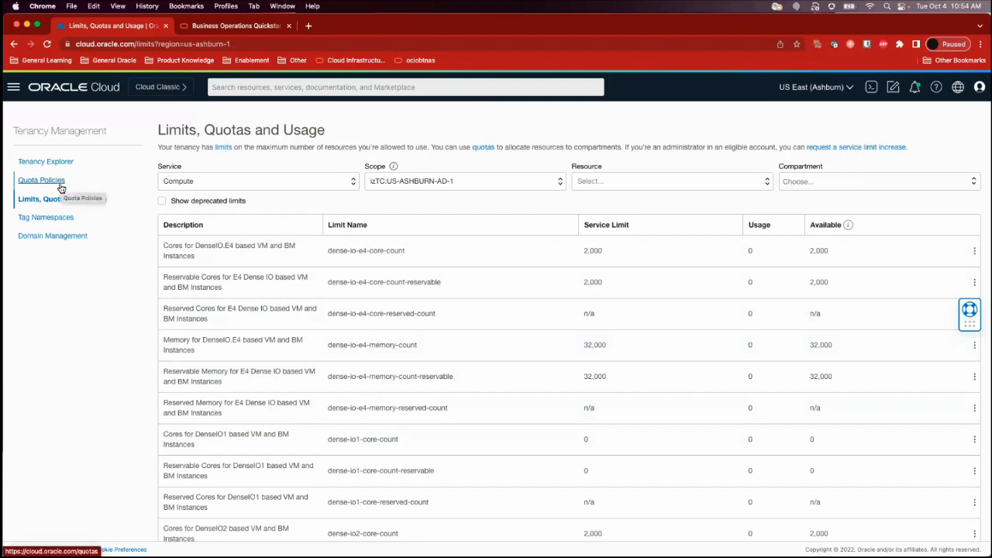
# Look at the service filter choices for limits and at the help options for support and limit increase requests
pyautogui.click(282, 183)
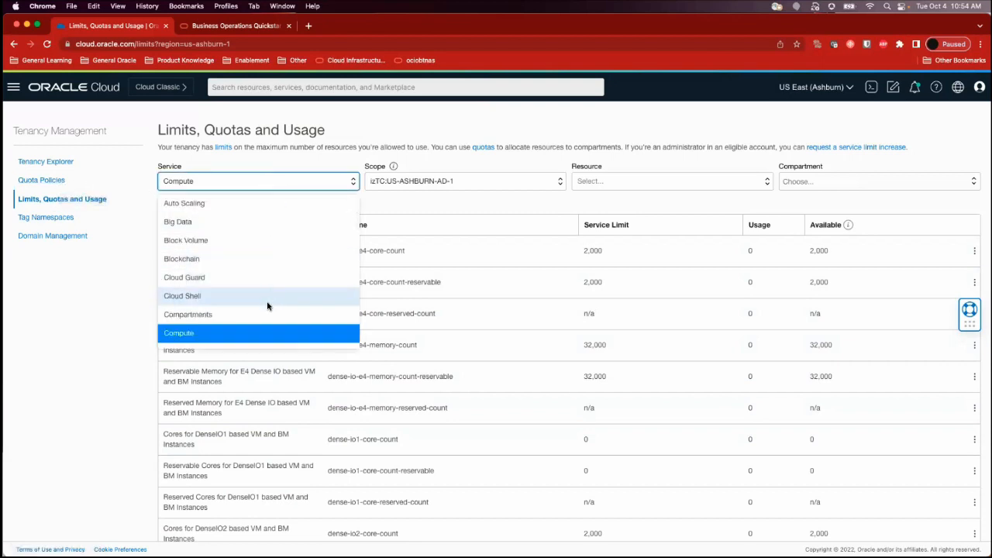
pyautogui.click(136, 272)
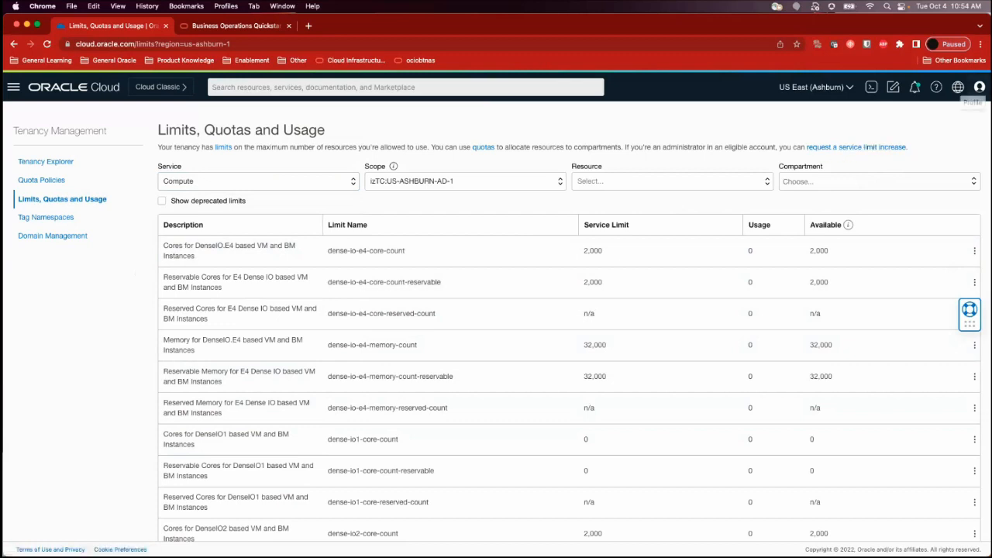
pyautogui.click(936, 86)
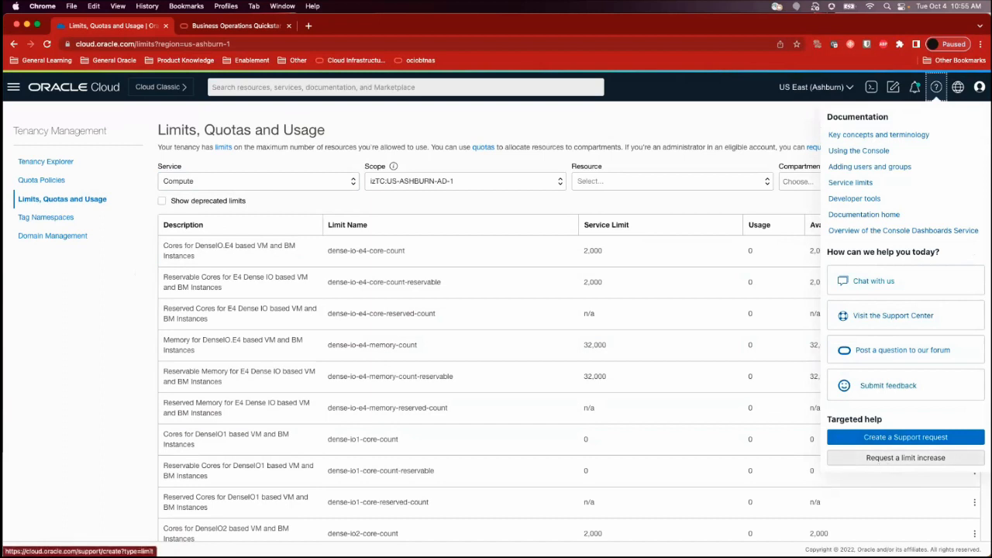
pyautogui.click(734, 416)
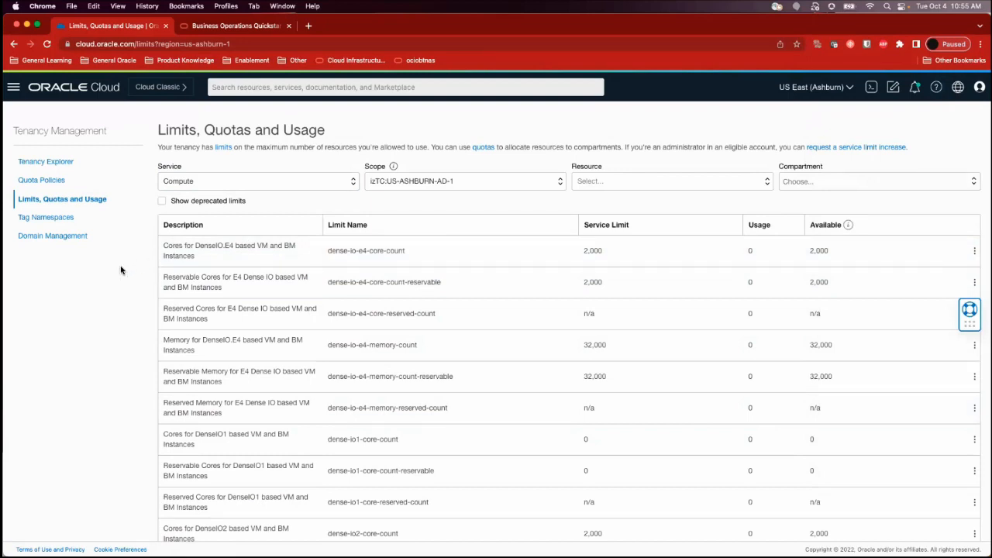
# Review the service filter choices once more, keeping Compute, and open the Quota Policies list
pyautogui.click(239, 184)
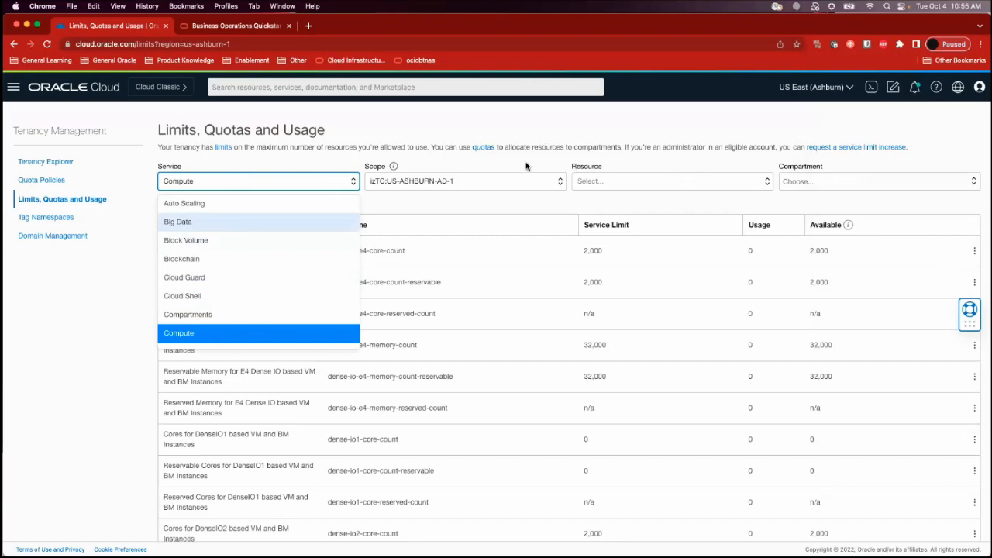
pyautogui.click(86, 328)
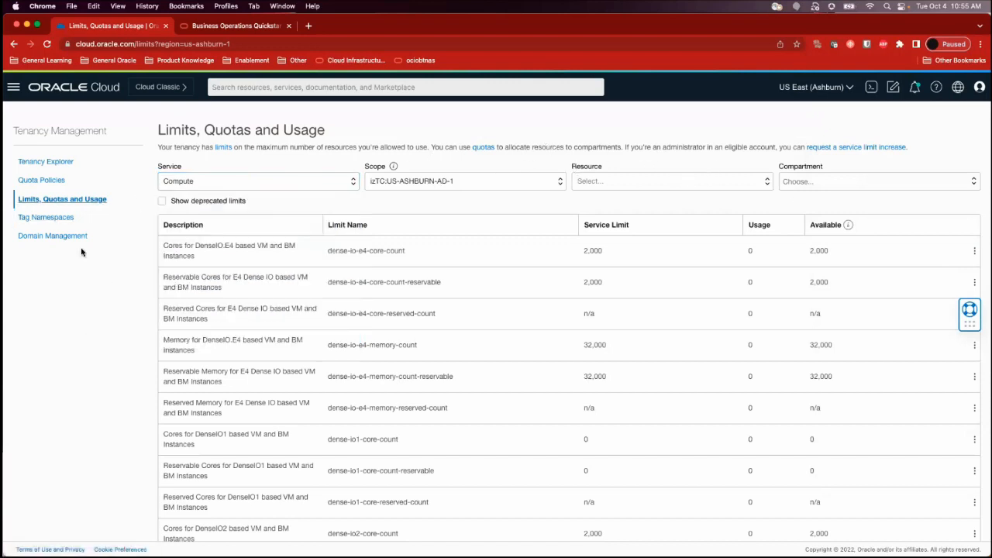
pyautogui.click(42, 181)
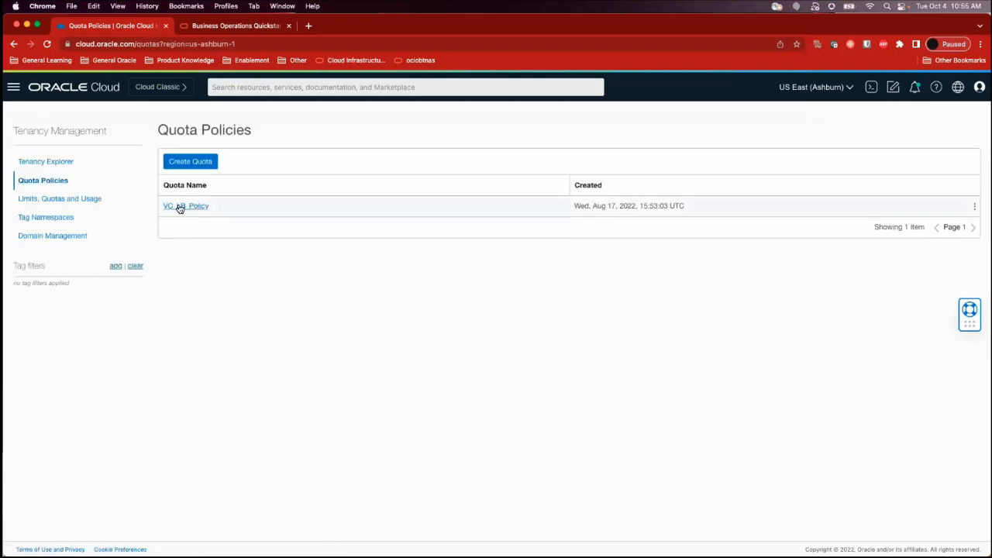
# Paste the copied dense-io-e4-core-count stub as the statement of a new quota policy and cancel the form
pyautogui.click(195, 163)
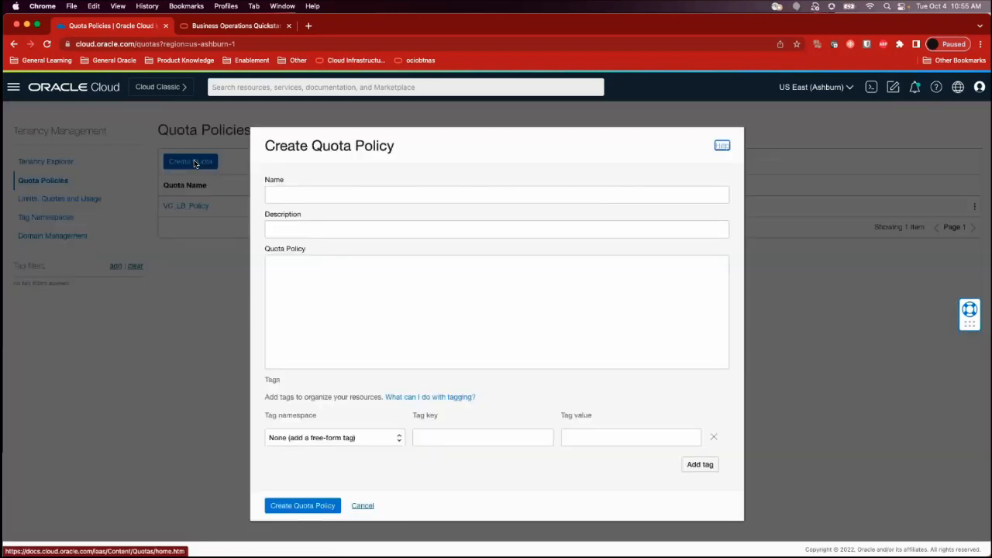
pyautogui.click(315, 313)
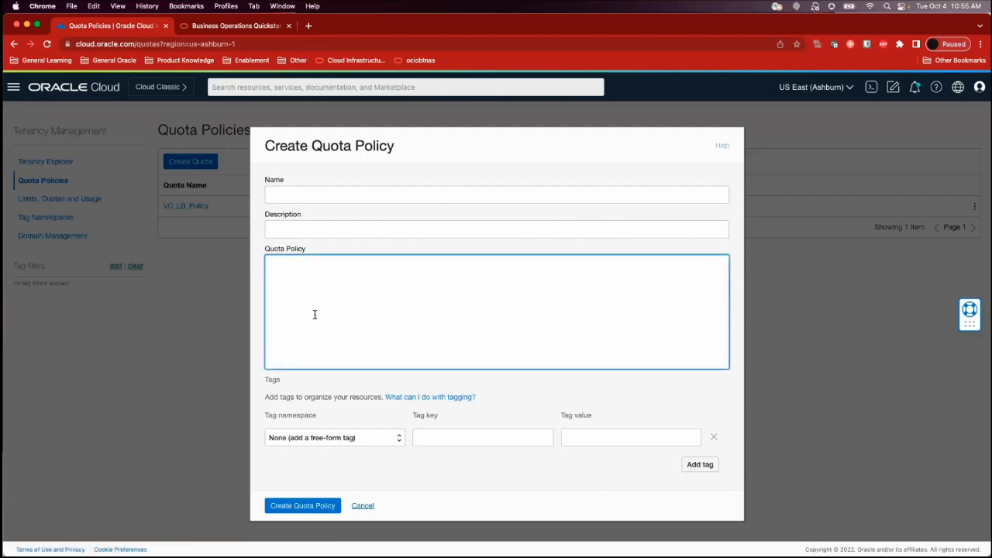
pyautogui.press('super+v')
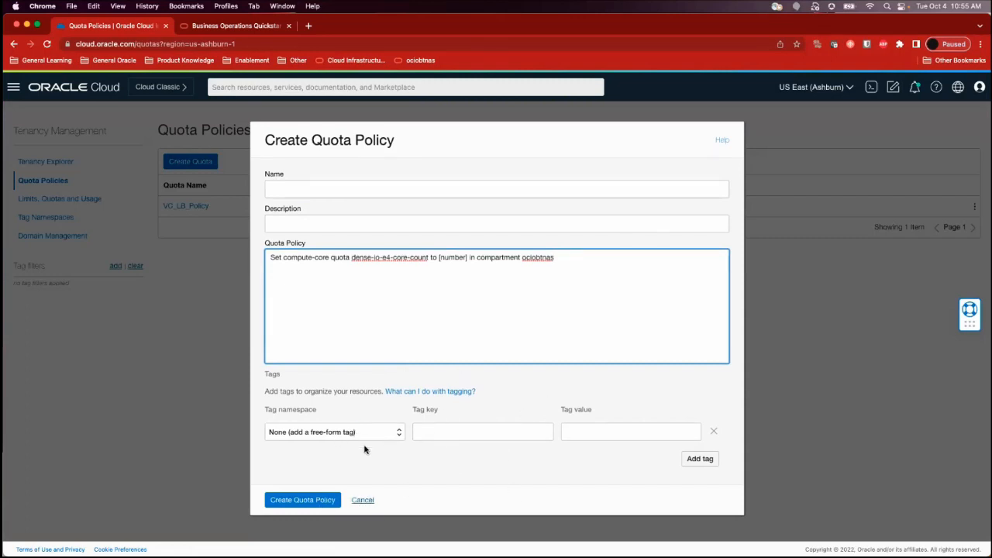
pyautogui.click(368, 501)
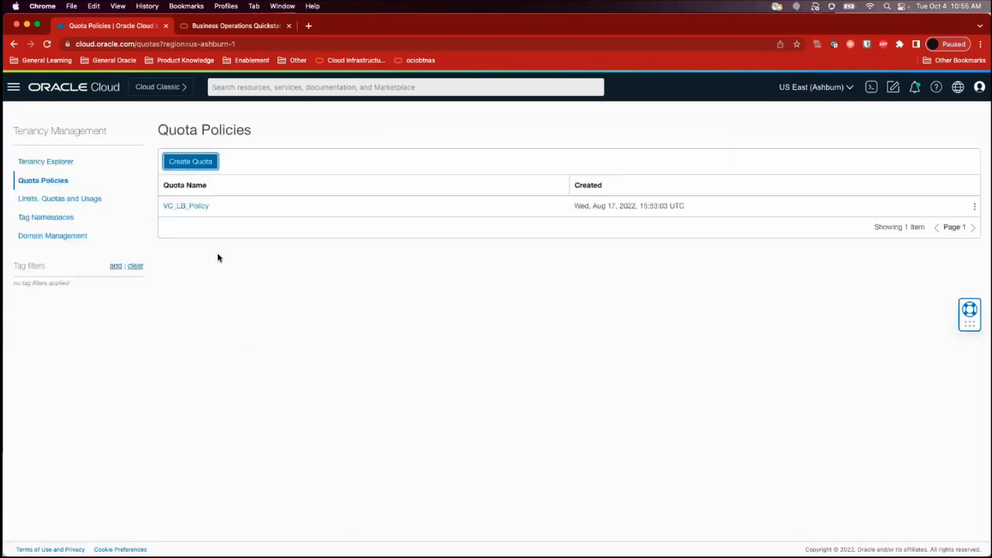
# Examine the statement of the existing VC_LB_Policy quota and return to the quota policies list
pyautogui.click(197, 207)
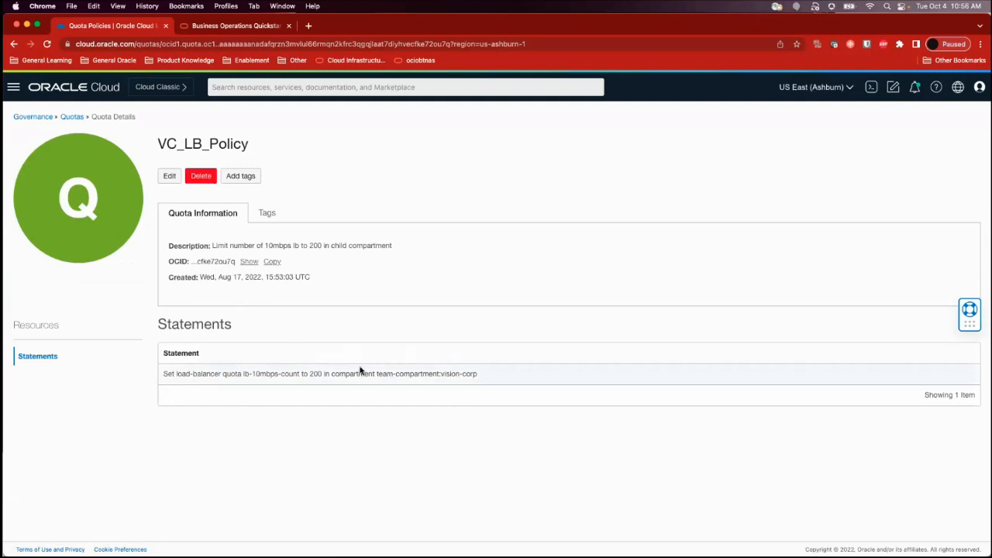
pyautogui.click(37, 119)
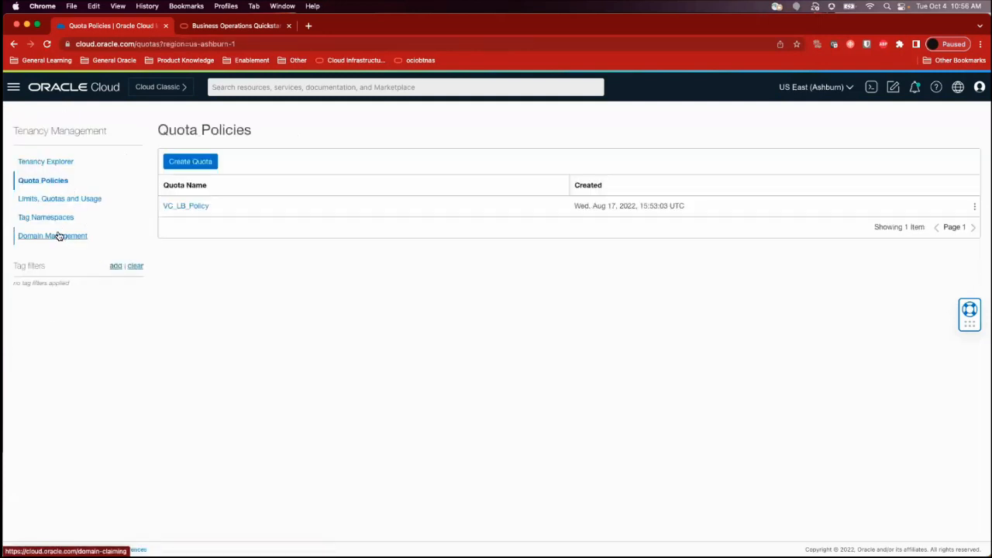
# Open the Cloud Advisor overview and examine its cost management, high availability, performance and security recommendation summaries
pyautogui.click(13, 87)
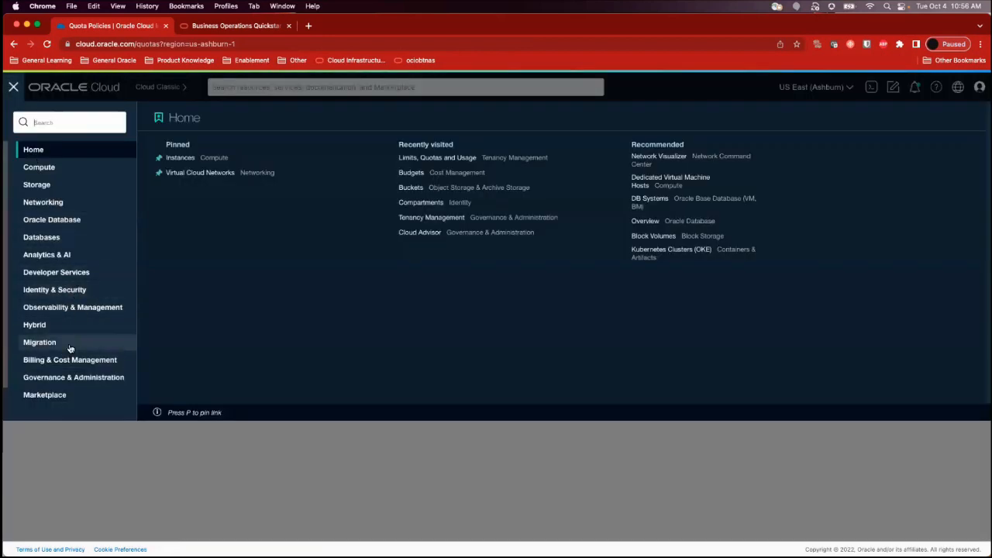
pyautogui.click(67, 378)
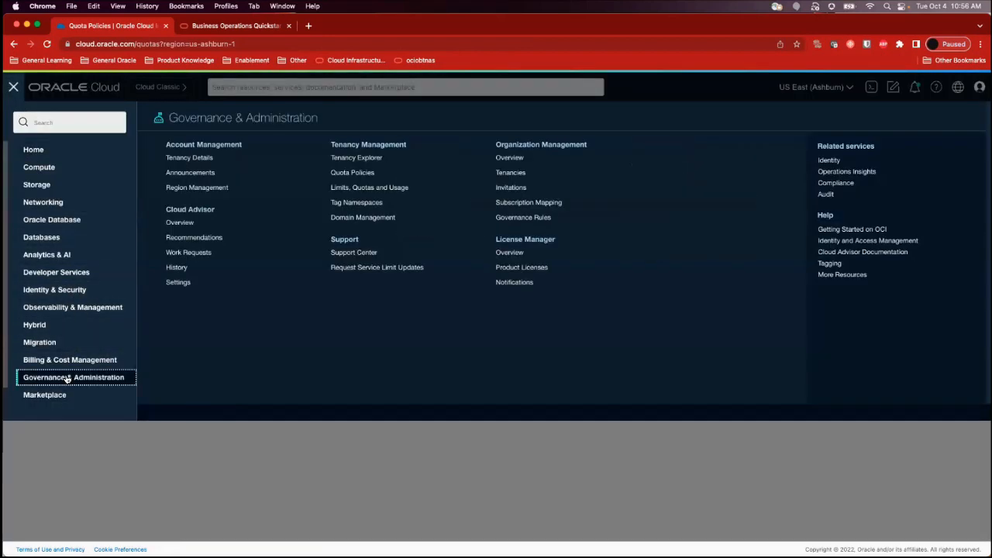
pyautogui.click(192, 210)
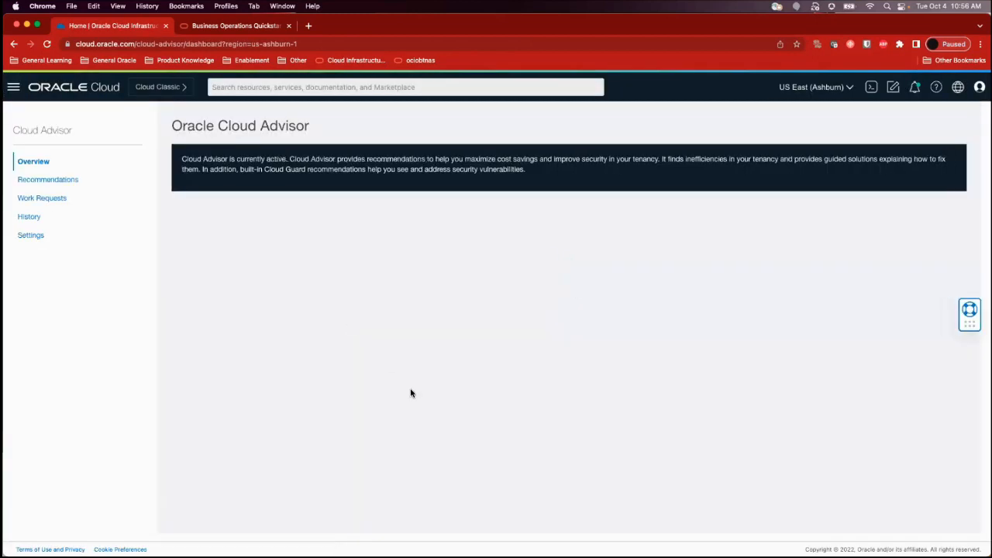
pyautogui.scroll(-2, 452, 438)
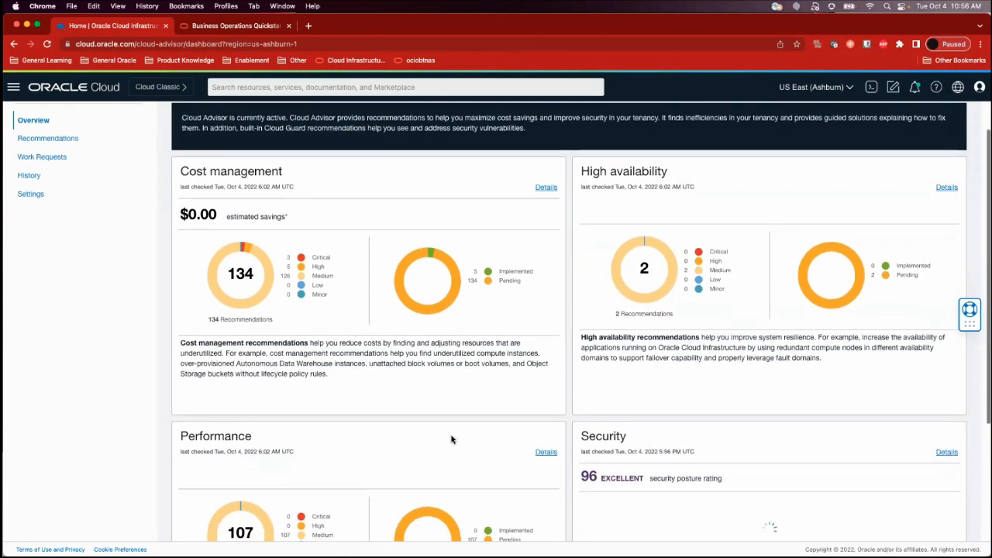
pyautogui.scroll(-5, 452, 440)
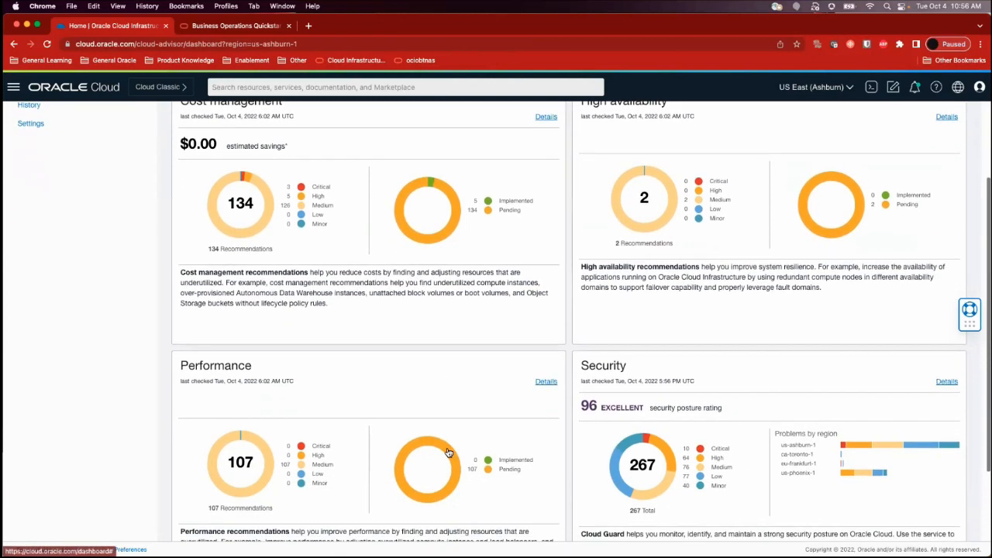
pyautogui.scroll(4, 448, 452)
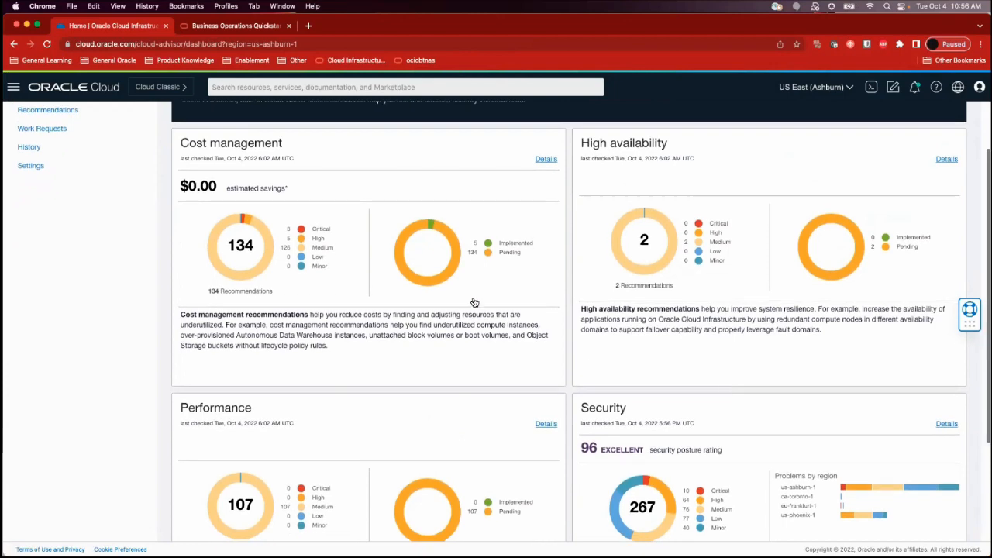
pyautogui.scroll(2, 465, 293)
pyautogui.scroll(1, 458, 282)
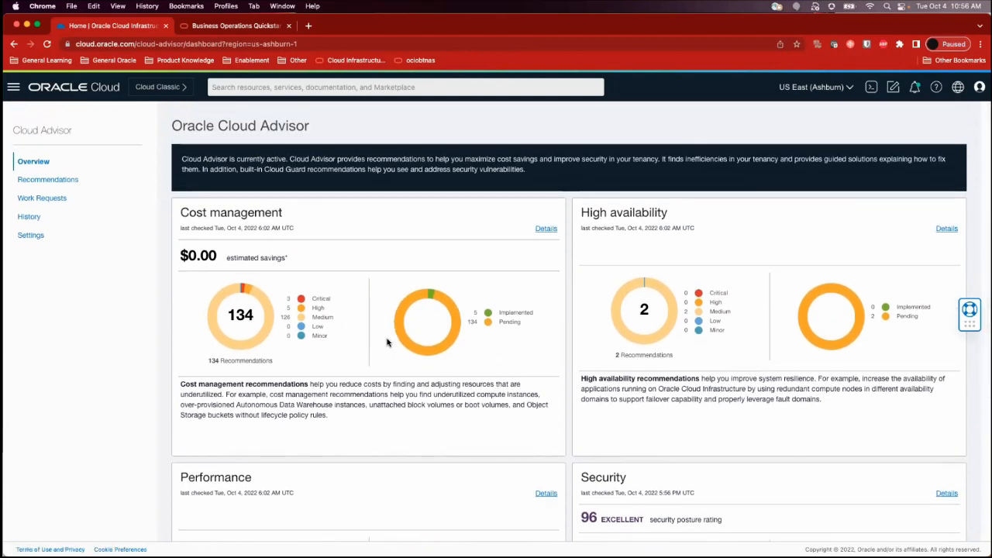
pyautogui.scroll(-2, 667, 333)
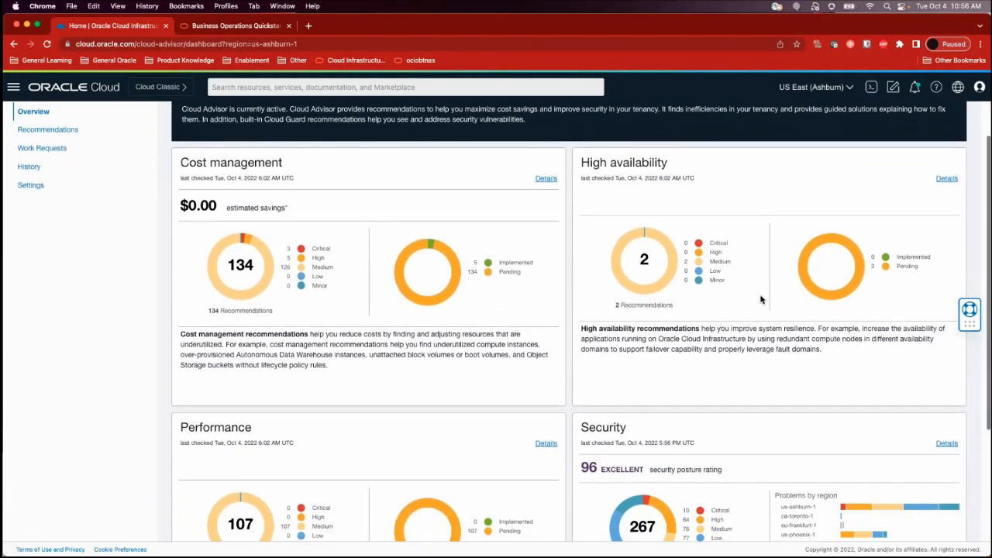
pyautogui.scroll(-7, 760, 300)
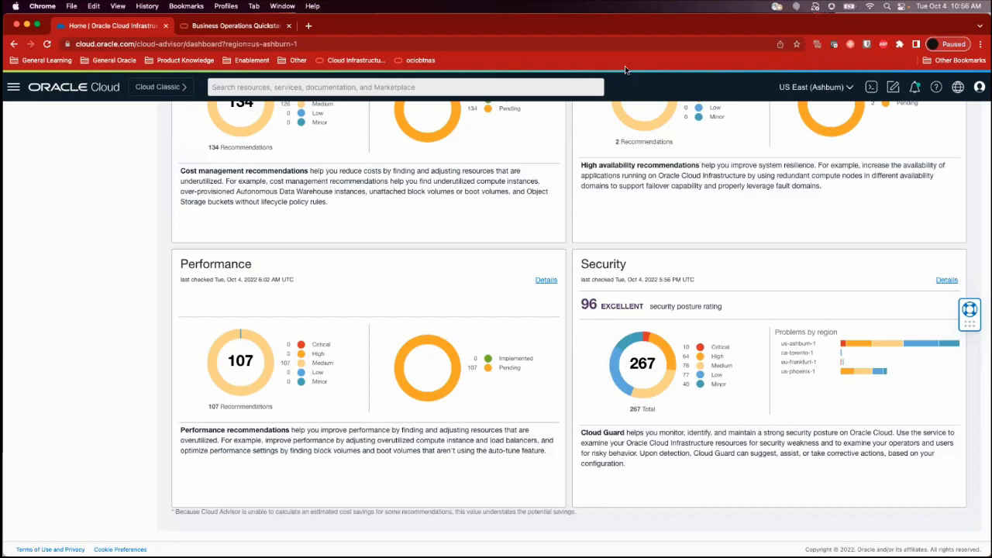
# Open the Cloud Advisor recommendations list and filter it to the Cost management category
pyautogui.scroll(4, 675, 358)
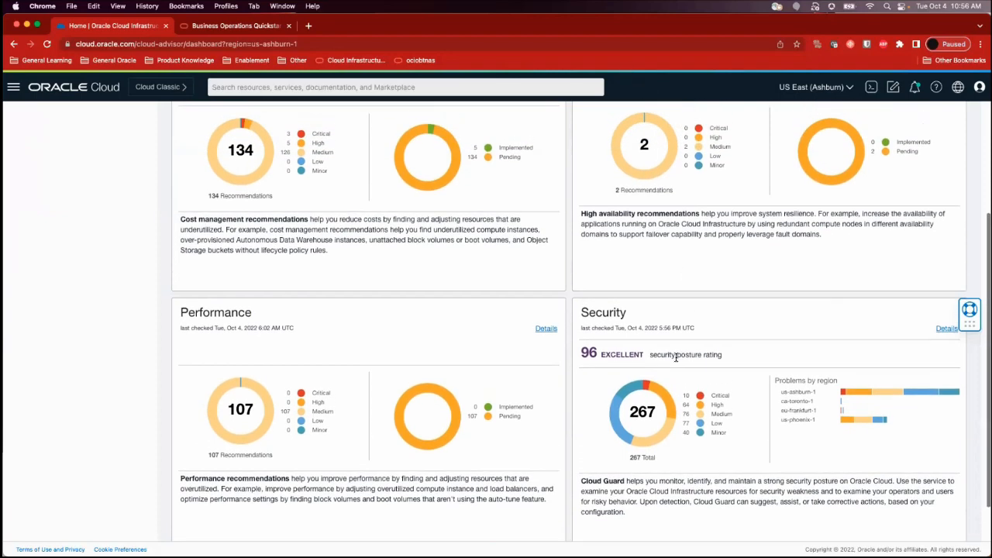
pyautogui.scroll(5, 676, 358)
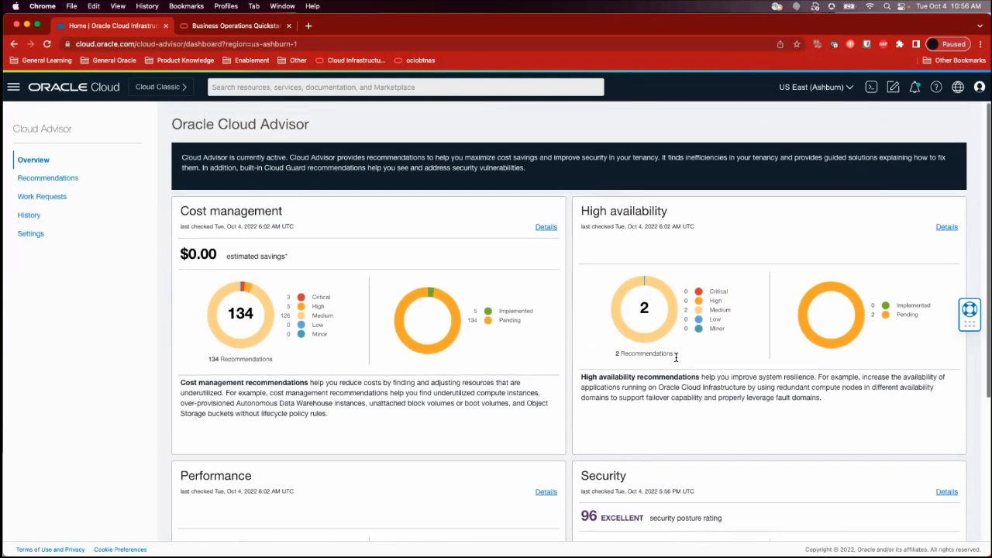
pyautogui.scroll(-3, 565, 353)
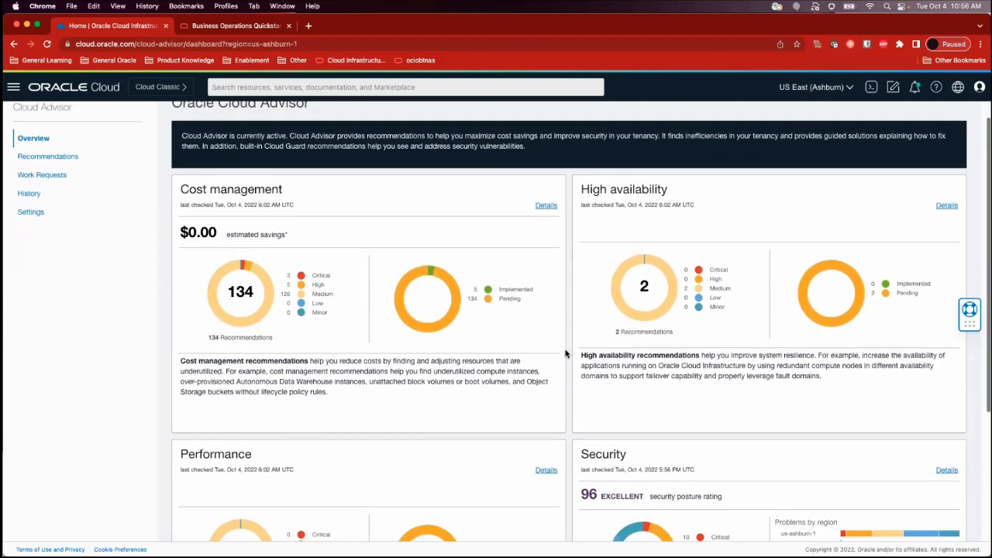
pyautogui.scroll(-5, 565, 353)
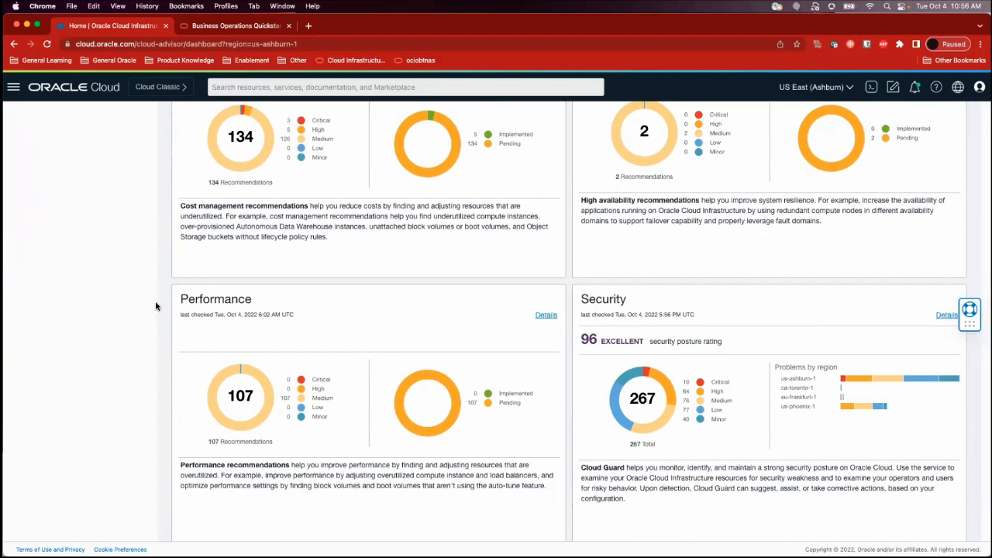
pyautogui.scroll(8, 155, 306)
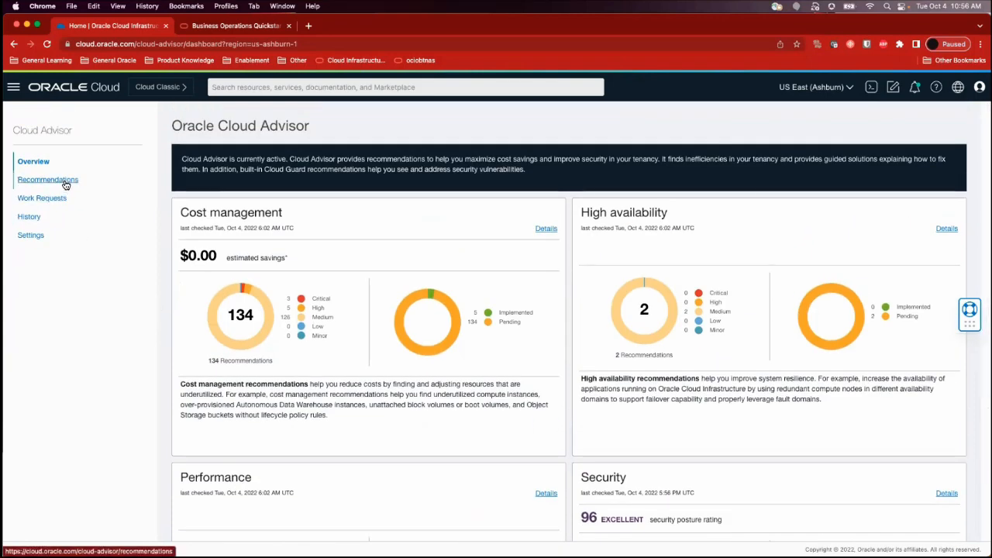
pyautogui.click(65, 182)
pyautogui.click(243, 184)
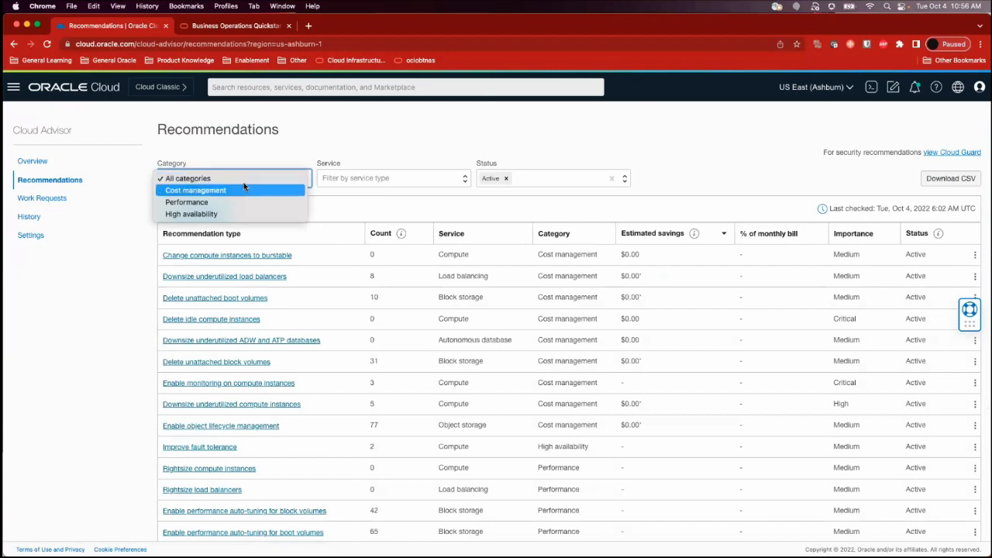
pyautogui.click(241, 190)
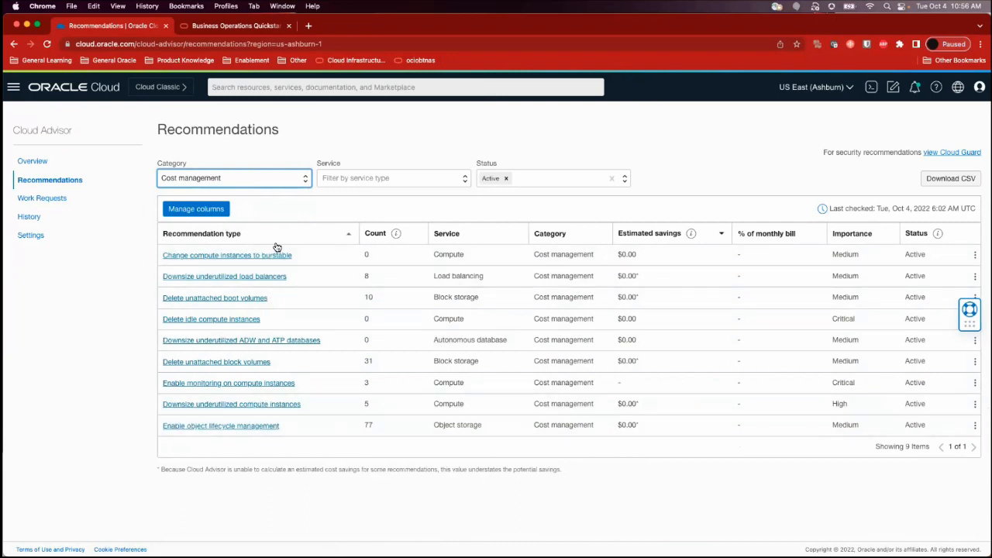
# Open the Delete unattached boot volumes recommendation and select all of its listed resources
pyautogui.click(216, 299)
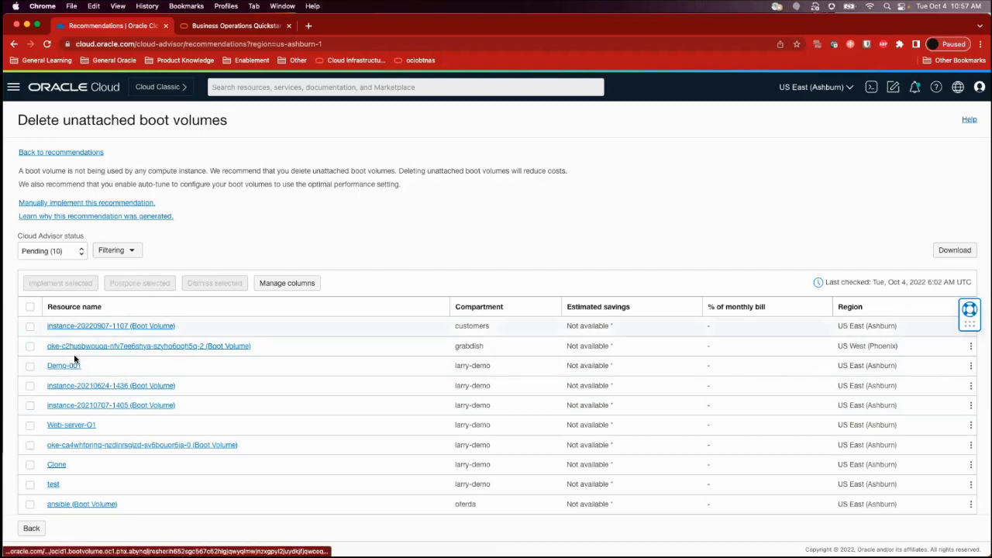
pyautogui.click(30, 306)
pyautogui.scroll(-1, 93, 349)
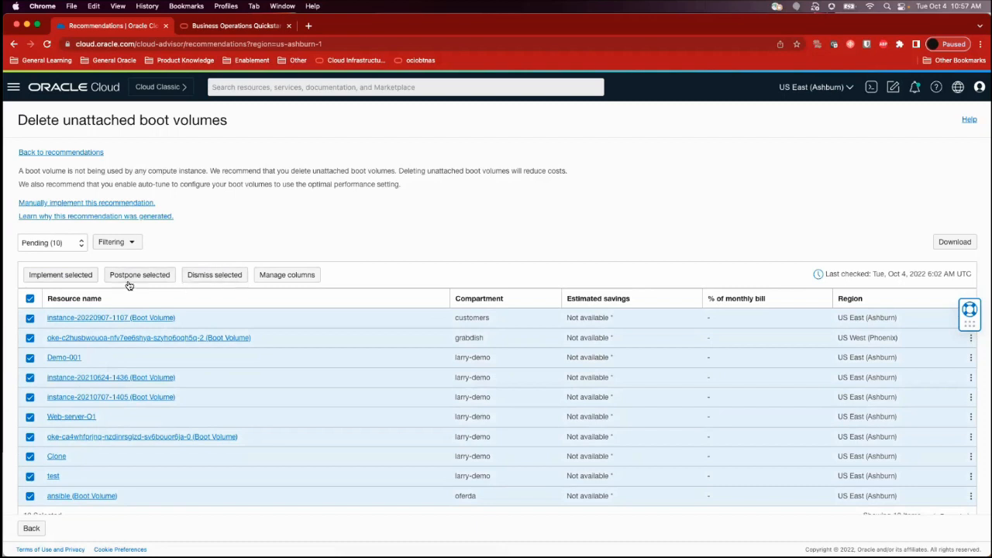
pyautogui.click(73, 317)
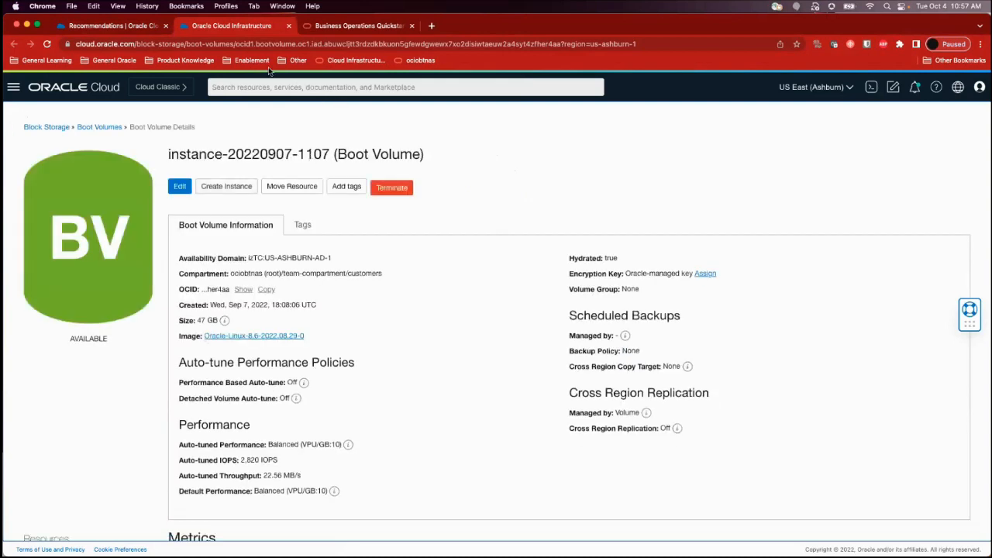
pyautogui.click(113, 25)
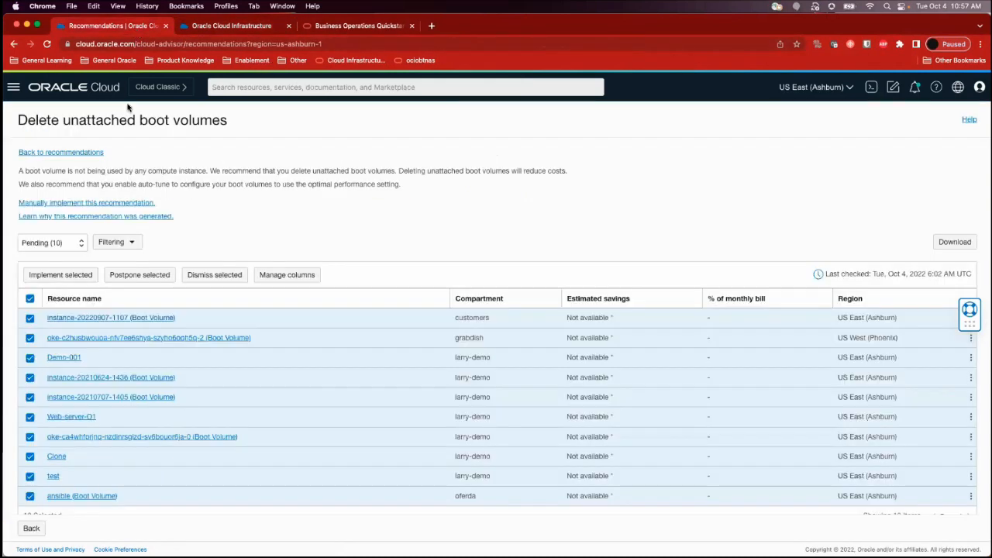
pyautogui.click(13, 45)
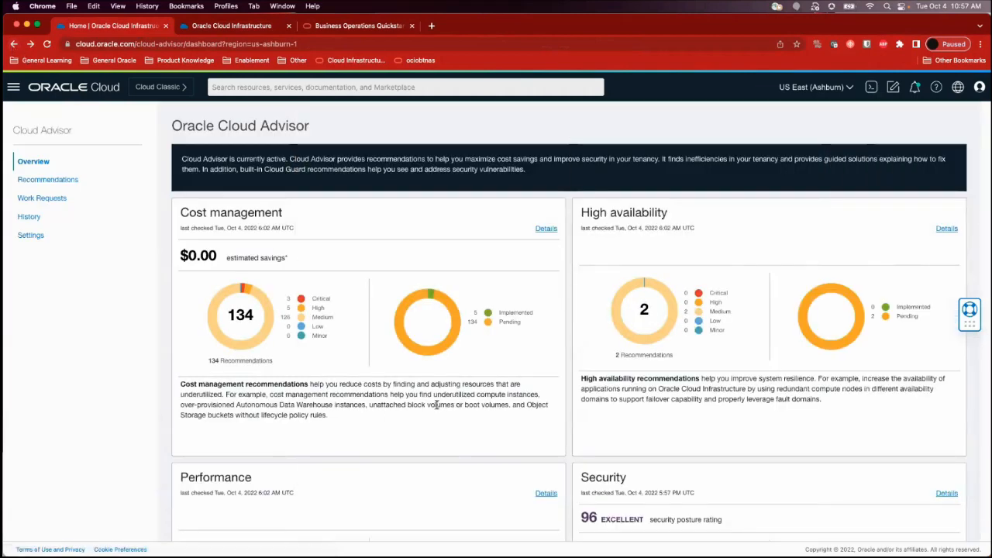
# Review the cost management, high availability, performance and security summaries on the Cloud Advisor overview again
pyautogui.scroll(-1, 445, 459)
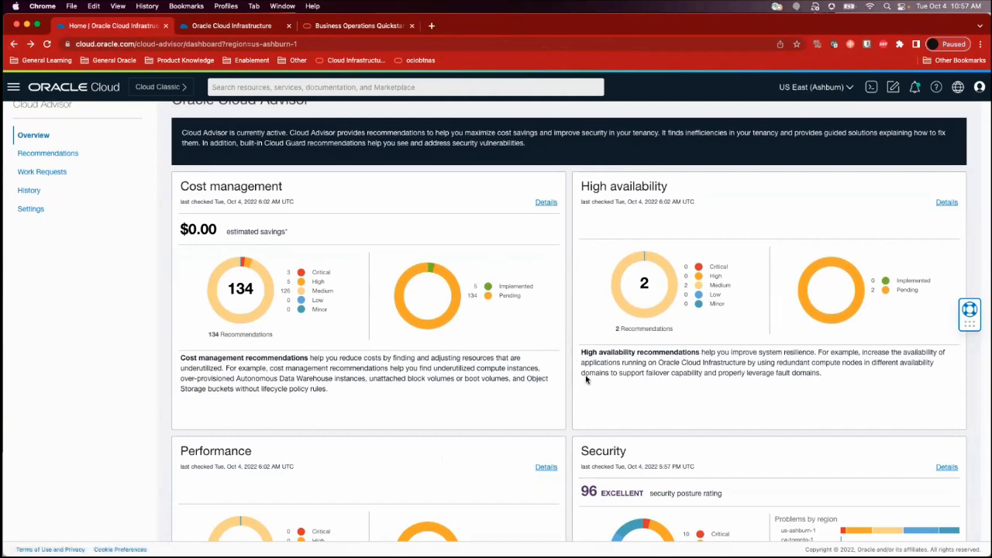
pyautogui.scroll(-1, 598, 397)
pyautogui.scroll(-5, 599, 397)
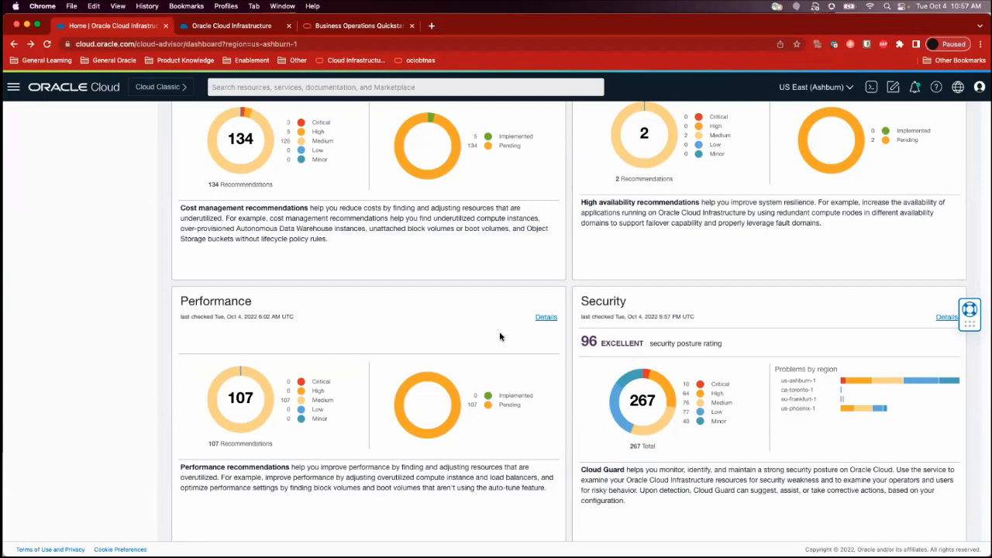
pyautogui.scroll(5, 500, 337)
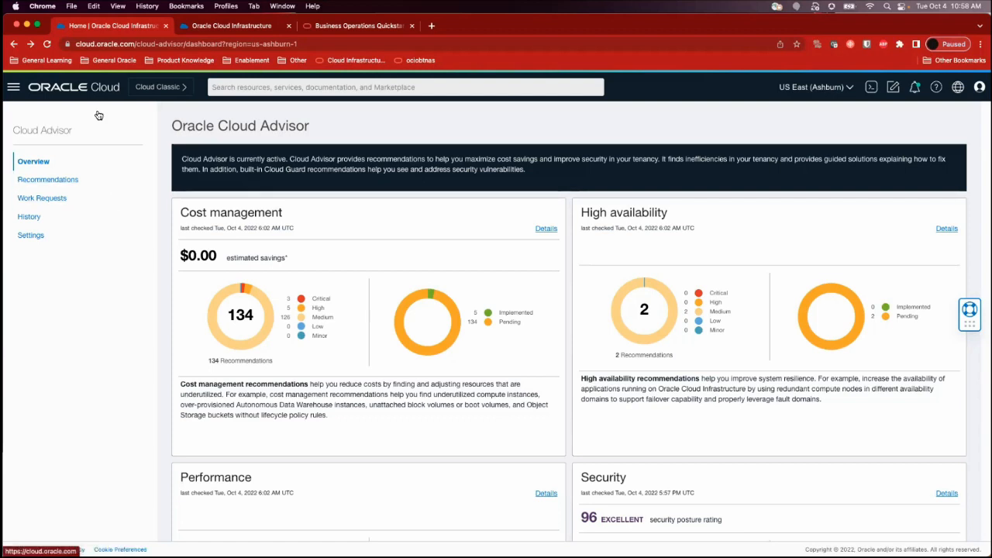
pyautogui.click(14, 89)
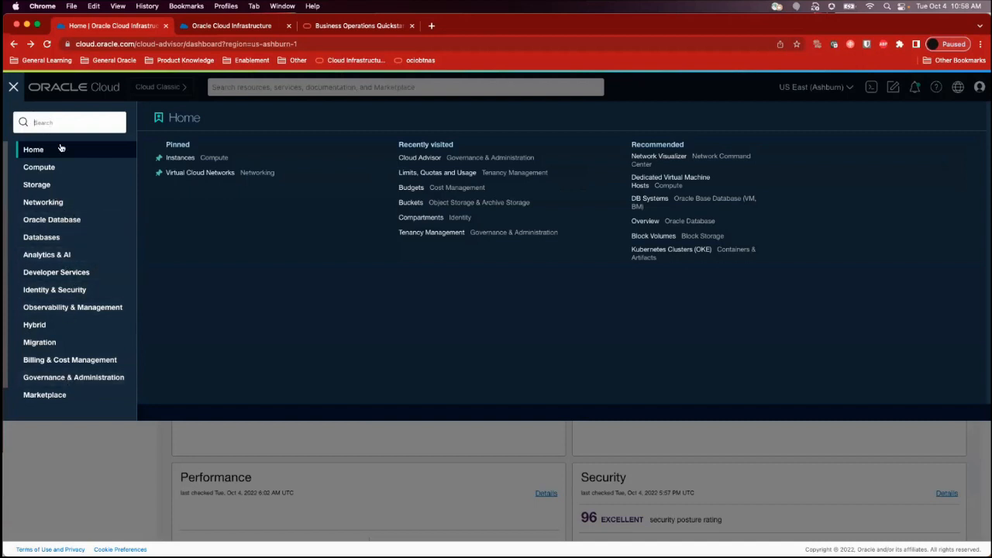
pyautogui.click(101, 92)
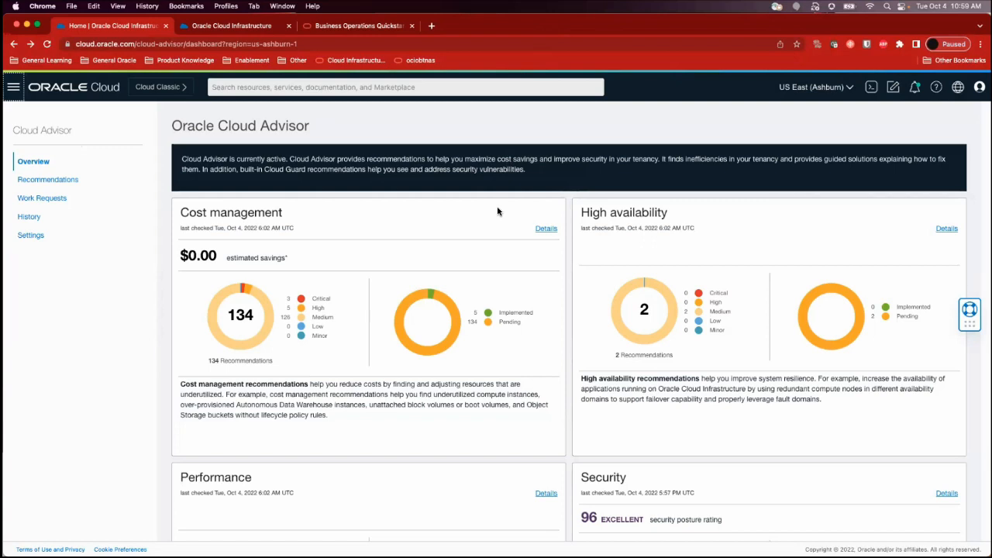
# Switch to Oracle's Cloud Security Pricing page and examine the Access Governance and Core Security price tables
pyautogui.click(471, 241)
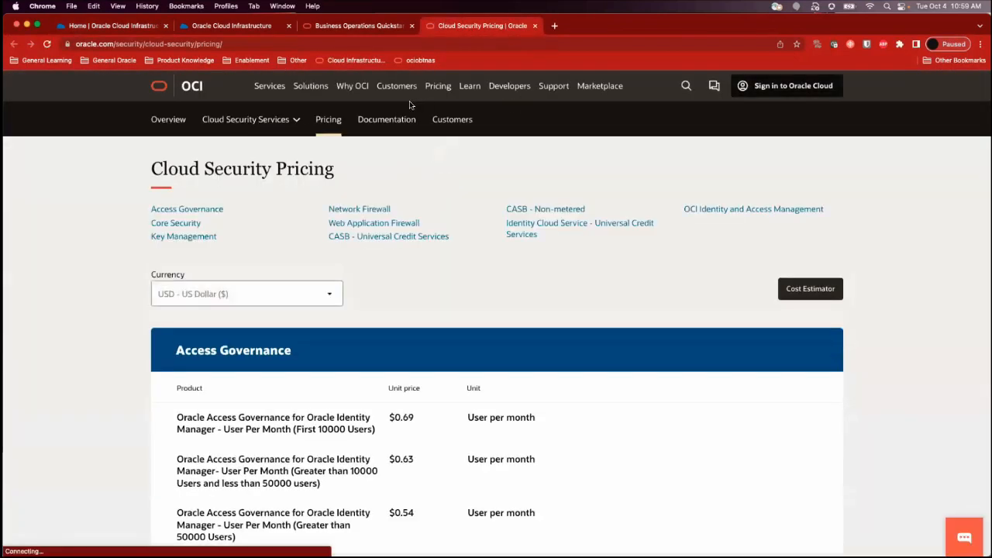
pyautogui.scroll(-1, 454, 315)
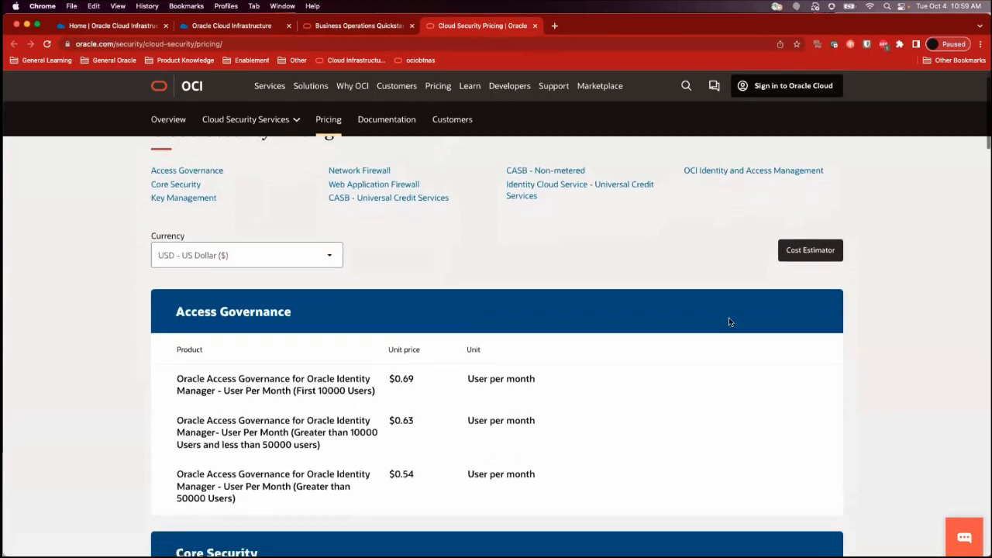
pyautogui.scroll(2, 496, 334)
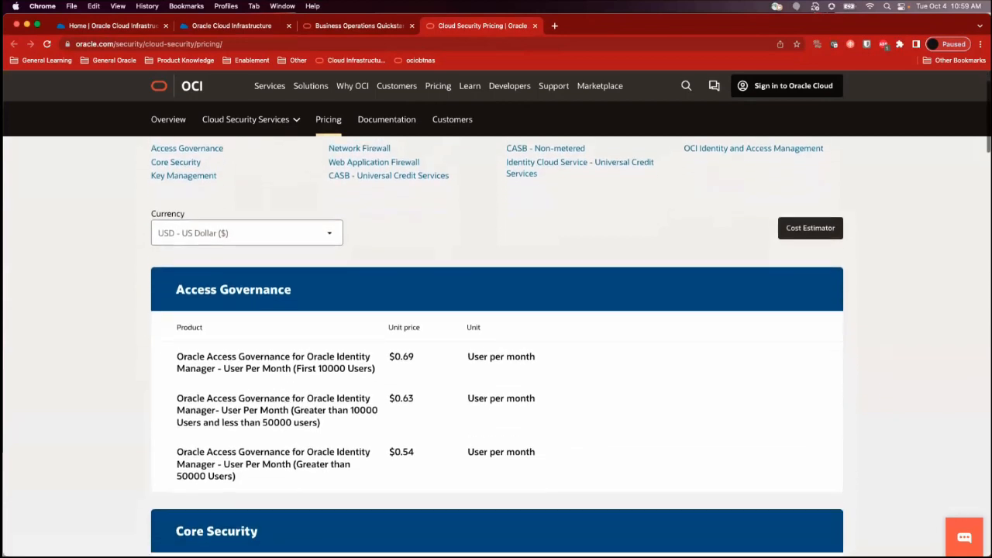
pyautogui.scroll(1, 496, 346)
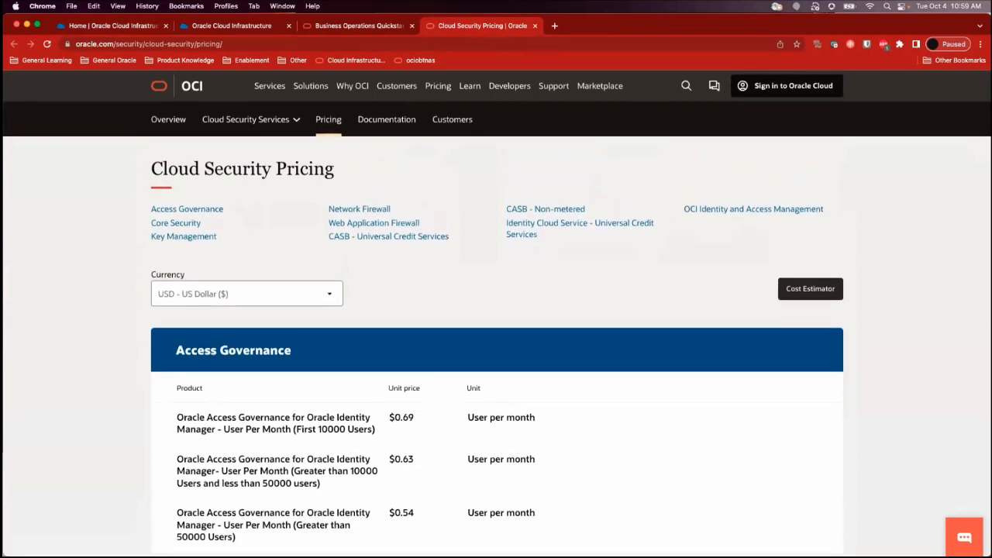
pyautogui.scroll(-3, 496, 346)
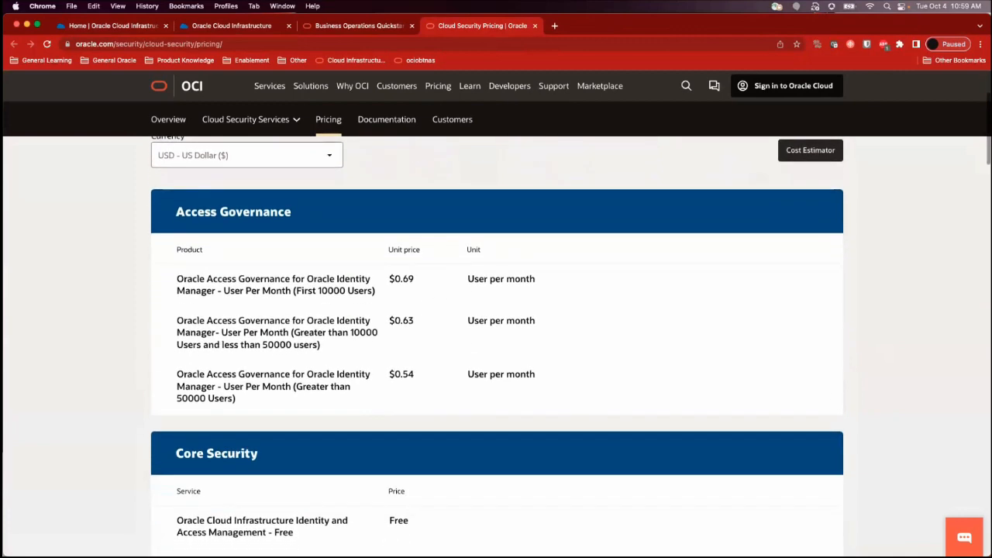
pyautogui.scroll(-1, 496, 346)
pyautogui.scroll(-1, 496, 346)
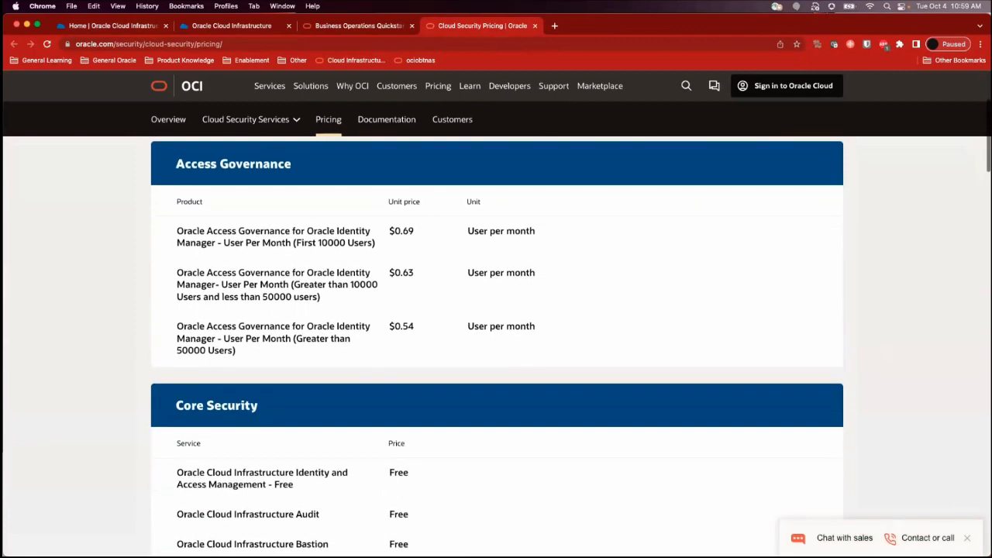
pyautogui.scroll(-1, 496, 346)
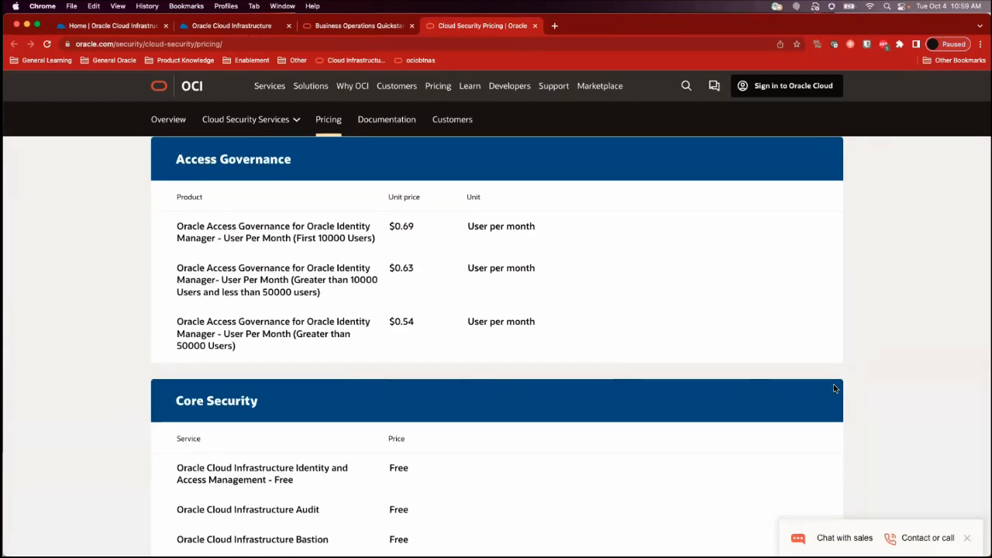
pyautogui.scroll(-1, 834, 388)
pyautogui.scroll(-3, 835, 388)
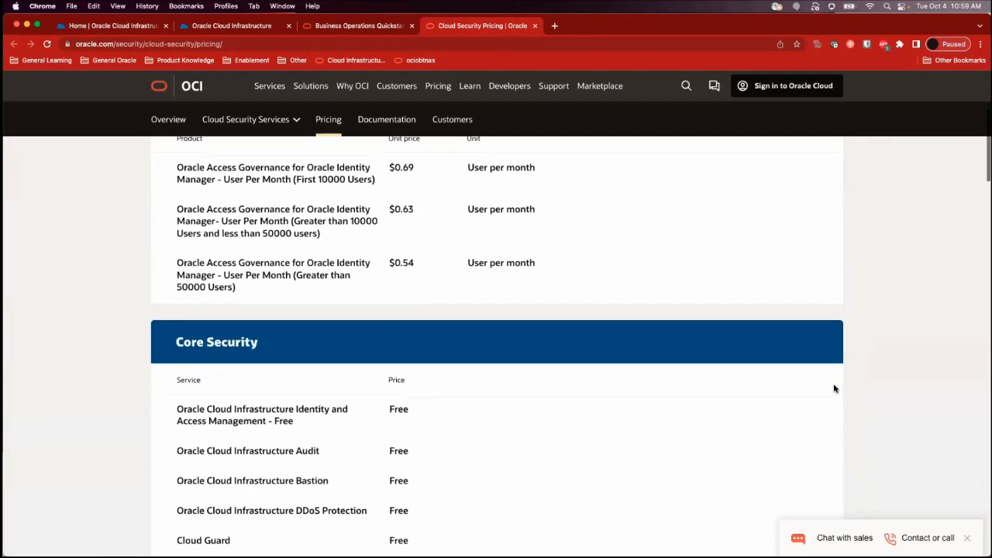
pyautogui.scroll(-3, 834, 388)
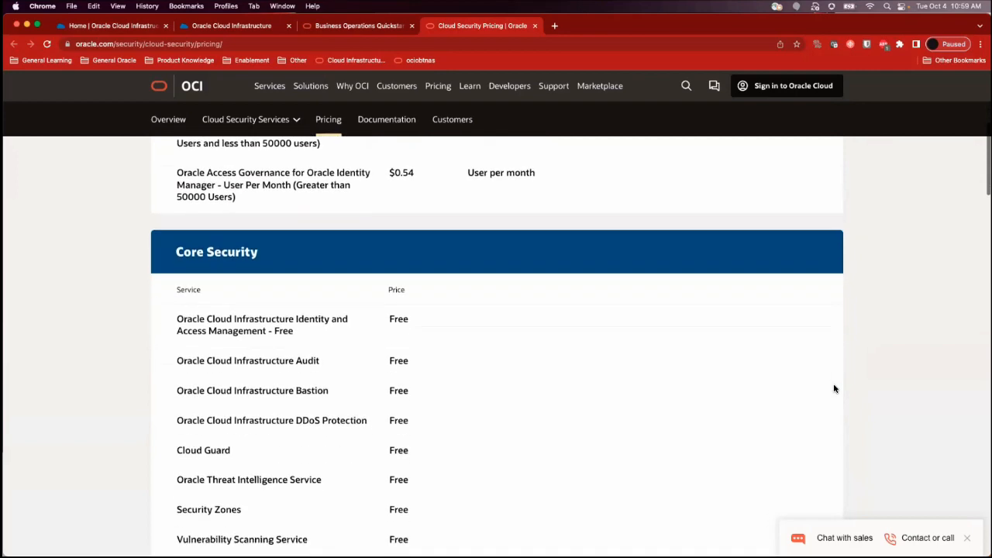
pyautogui.scroll(-2, 835, 389)
# Locate Cloud Guard in the Core Security price table and highlight its name and price
pyautogui.scroll(10, 834, 389)
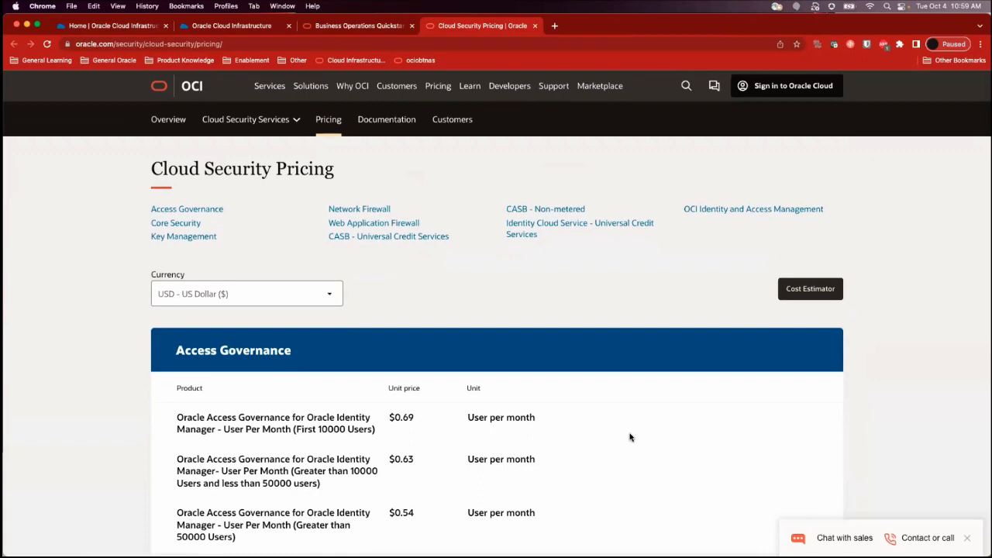
pyautogui.scroll(-2, 630, 437)
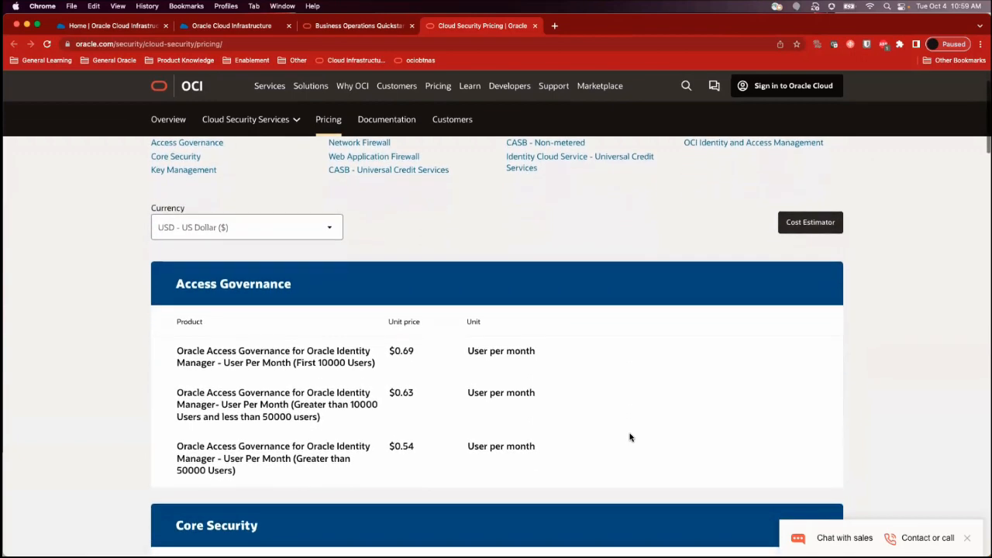
pyautogui.scroll(-5, 630, 437)
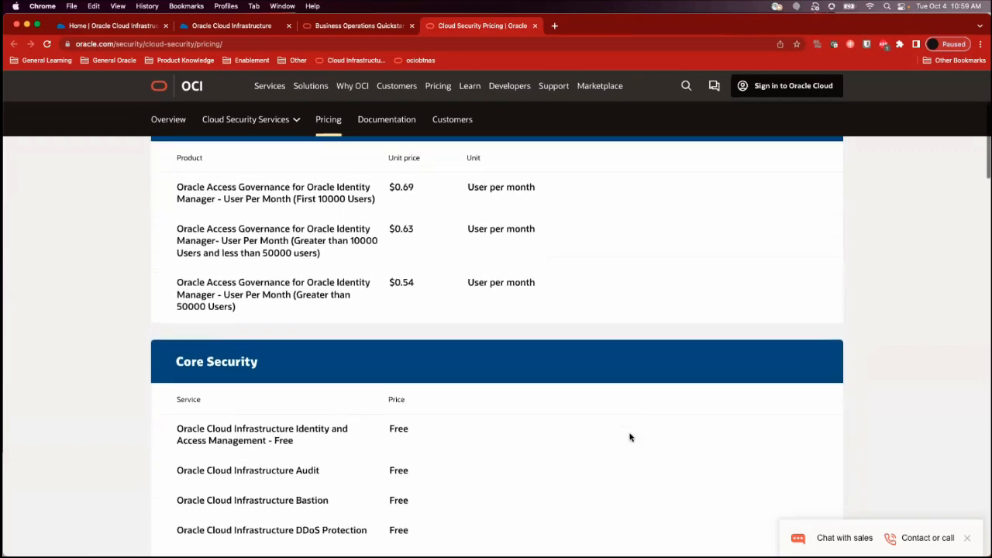
pyautogui.scroll(-4, 630, 437)
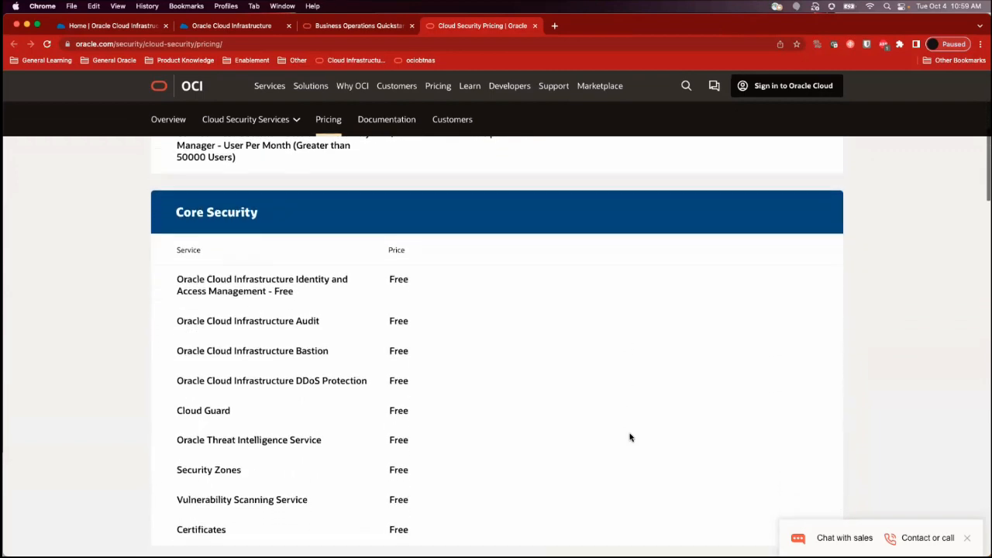
pyautogui.scroll(-1, 630, 437)
pyautogui.tripleClick(208, 367)
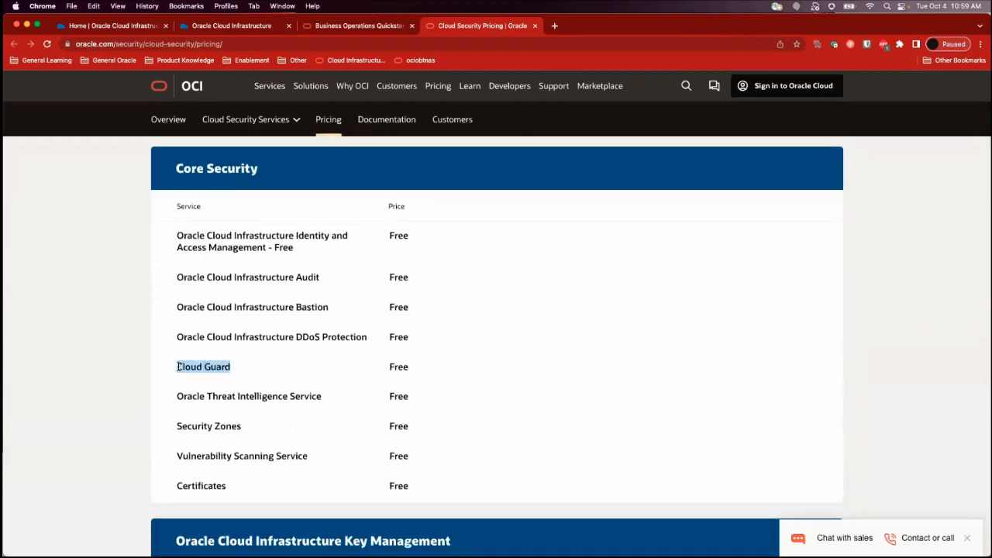
pyautogui.click(179, 367)
pyautogui.moveTo(390, 365); pyautogui.dragTo(421, 370)
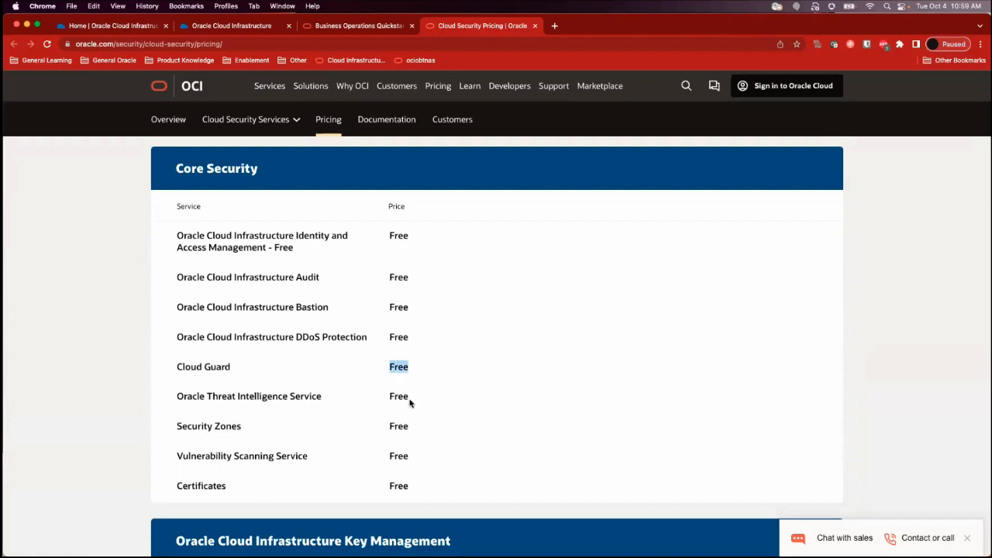
# Highlight the prices of Security Zones and Oracle Threat Intelligence Service in the Core Security table
pyautogui.scroll(-1, 411, 401)
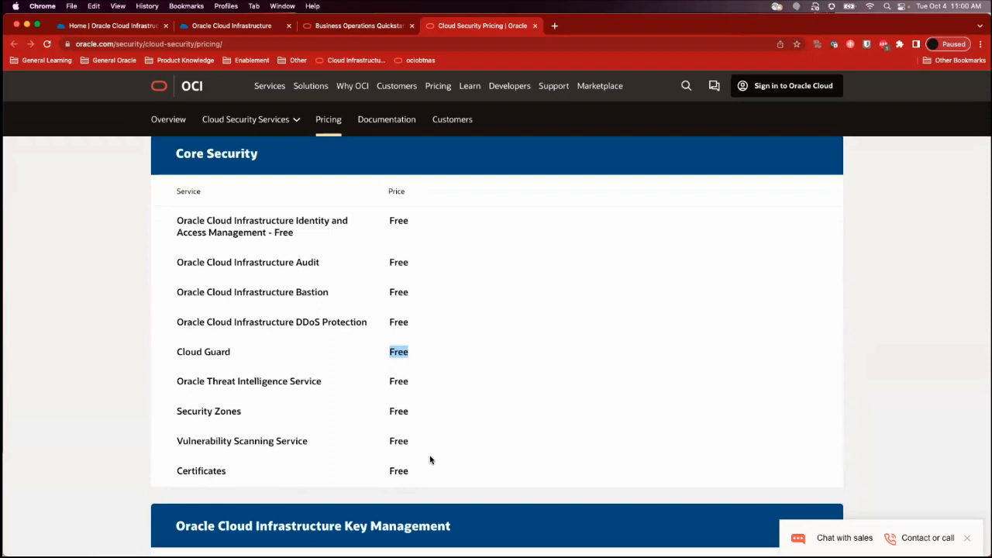
pyautogui.click(394, 410)
pyautogui.doubleClick(394, 409)
pyautogui.doubleClick(402, 378)
pyautogui.click(450, 410)
# Examine the Key Management, Network Firewall, Web Application Firewall and CASB Universal Credit Services pricing
pyautogui.scroll(-5, 450, 410)
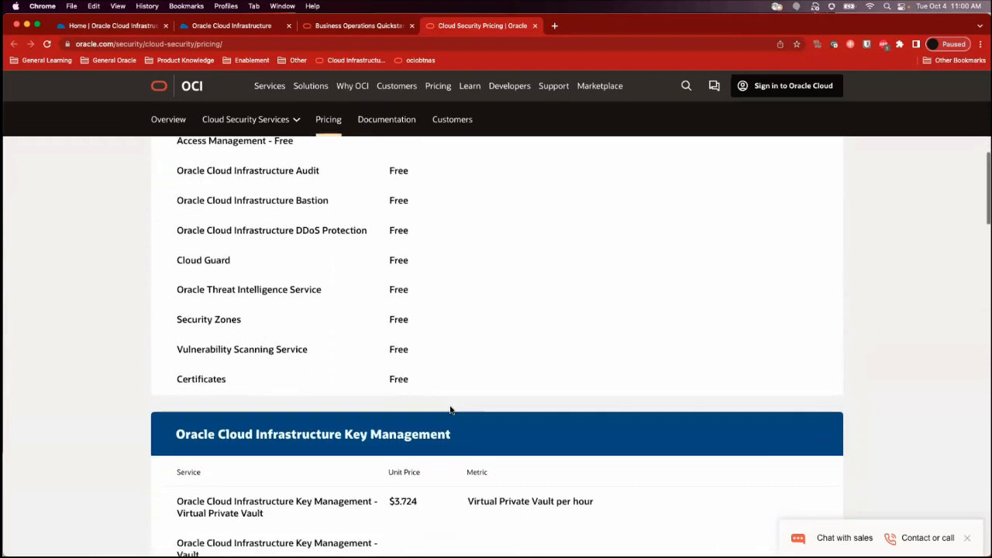
pyautogui.scroll(-2, 450, 410)
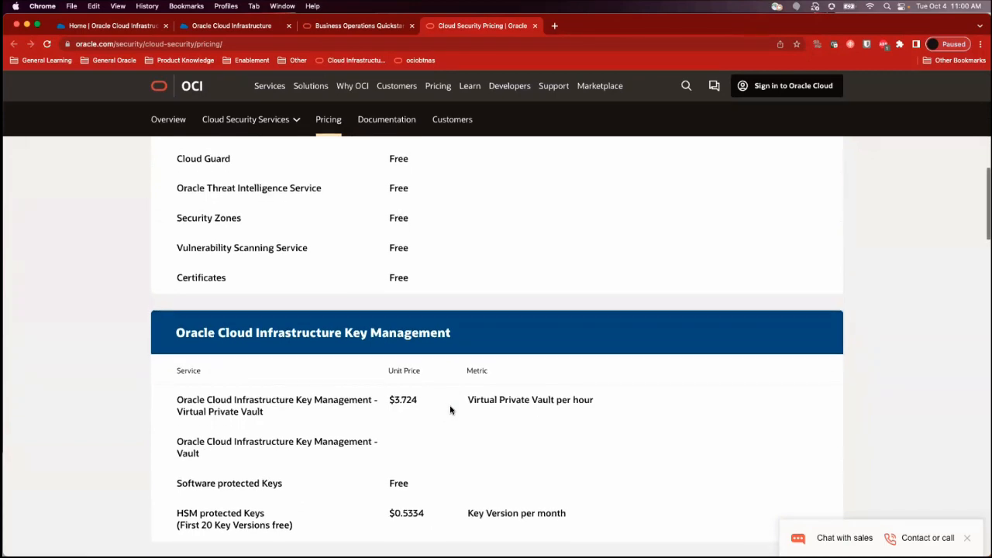
pyautogui.scroll(-6, 451, 410)
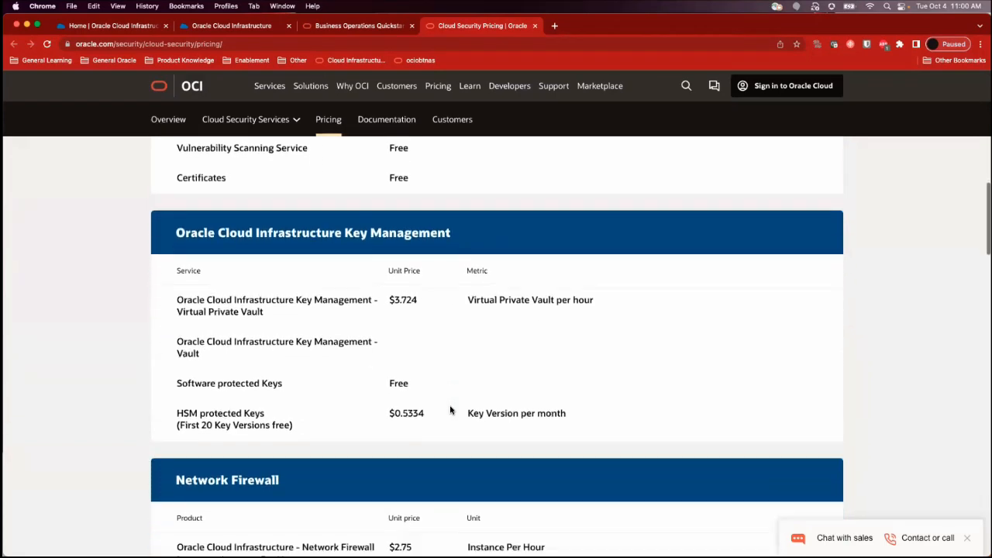
pyautogui.scroll(-10, 450, 410)
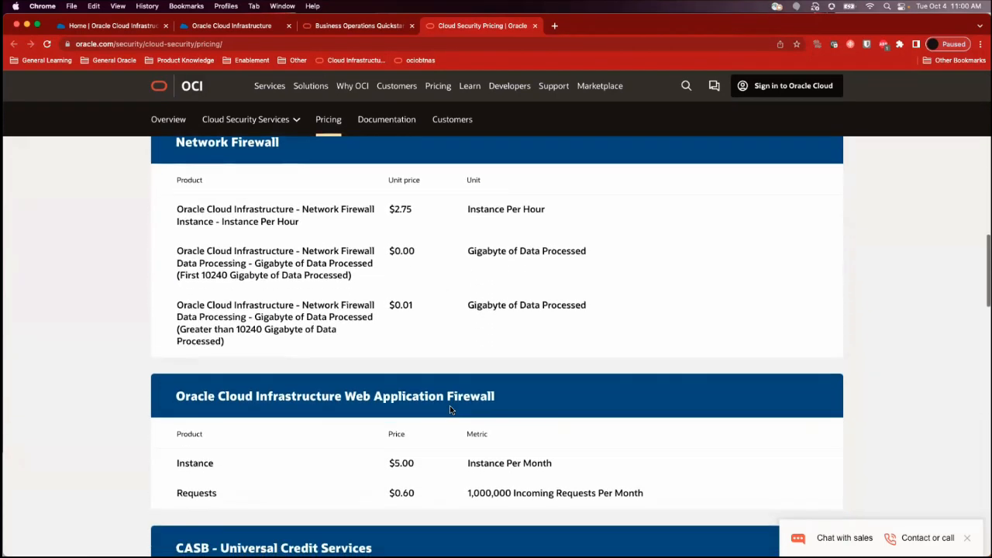
pyautogui.scroll(-2, 450, 410)
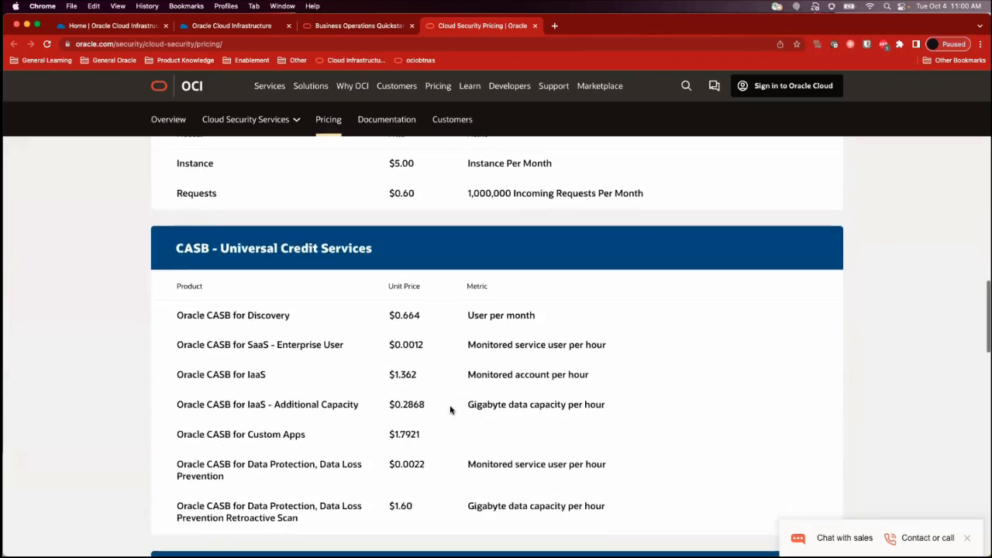
pyautogui.scroll(20, 450, 410)
pyautogui.scroll(-1, 201, 364)
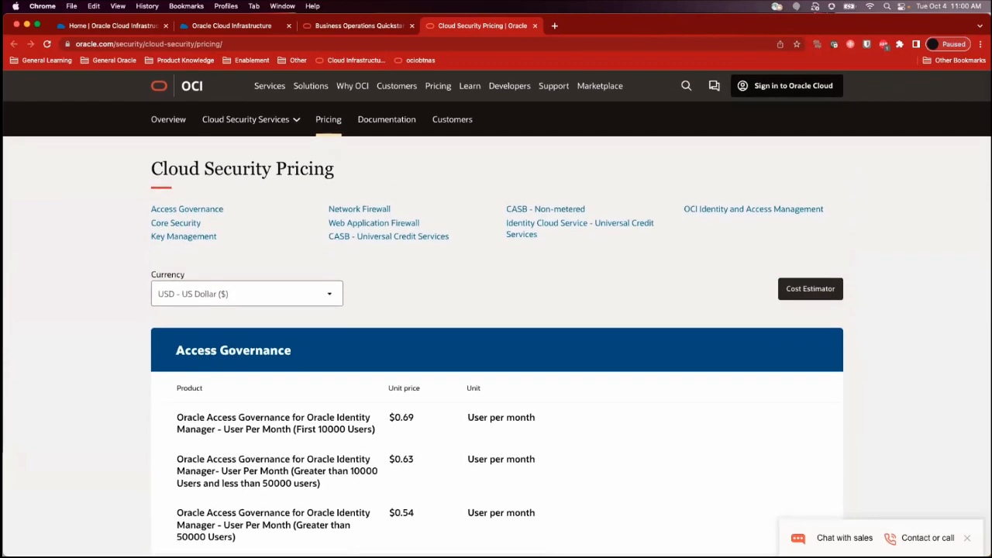